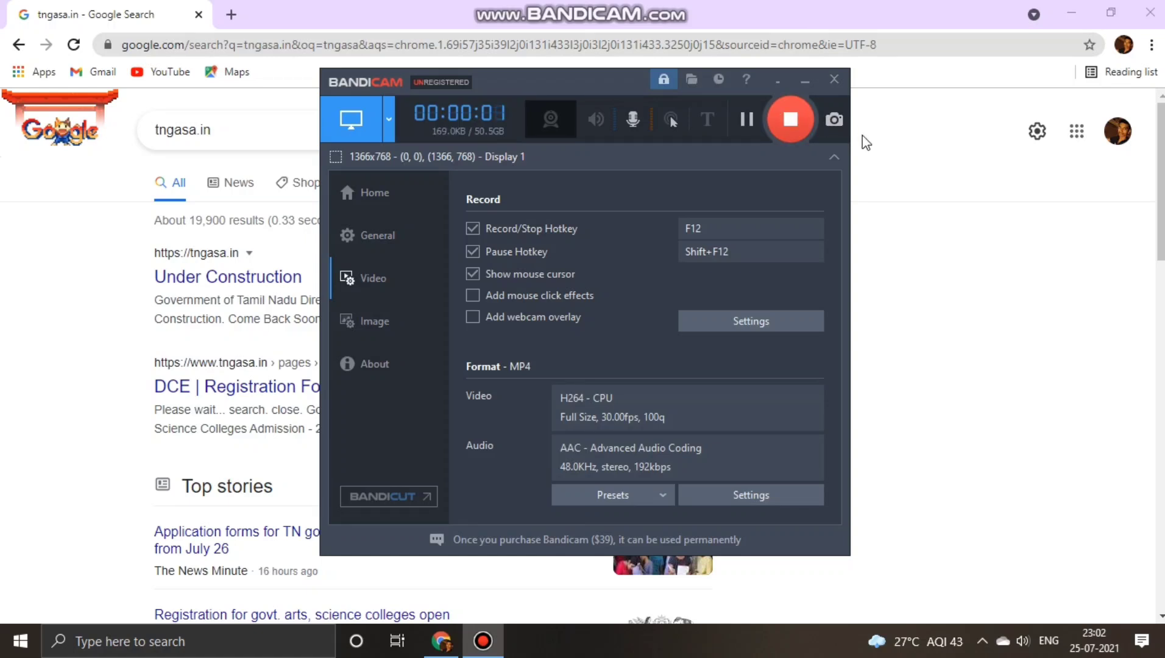
Step: Bring the Google results for tngasa.in to the front, over the Bandicam window
left_click(862, 135)
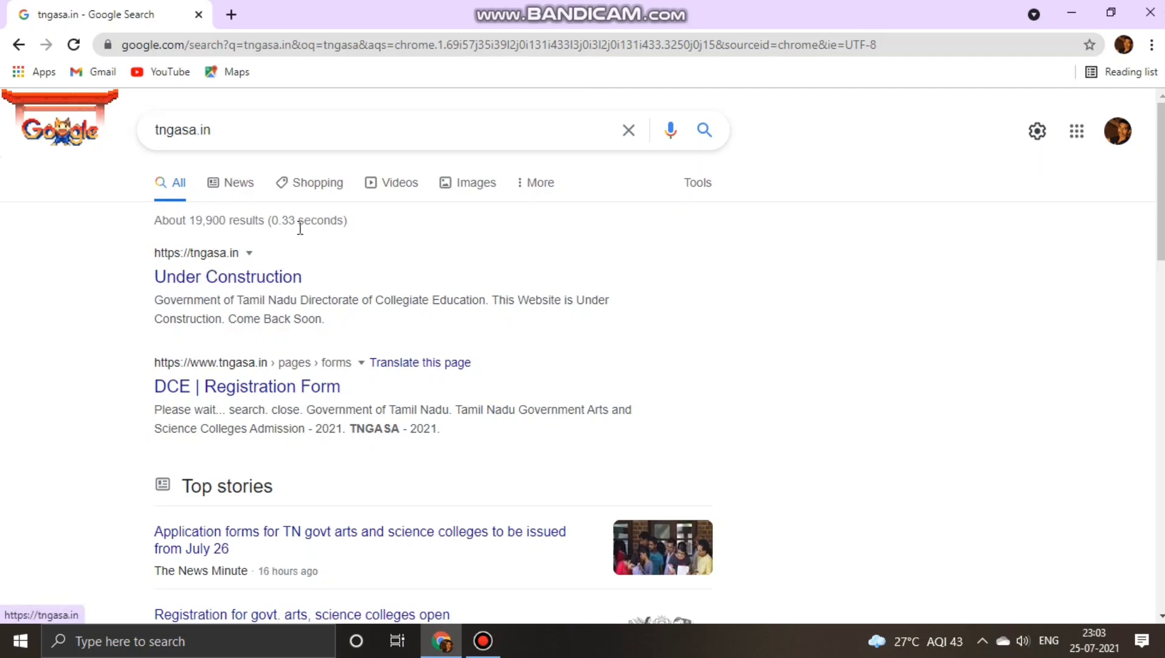
Step: Open the tngasa.in site from the results and start a New Registration
left_click(240, 276)
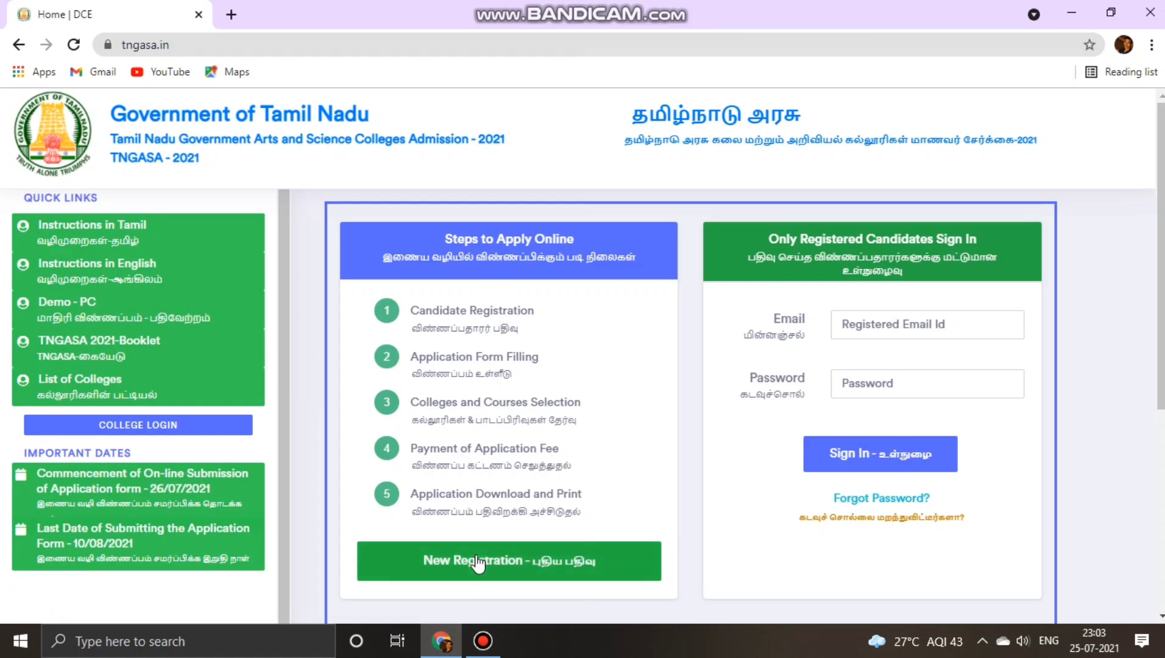
left_click(535, 565)
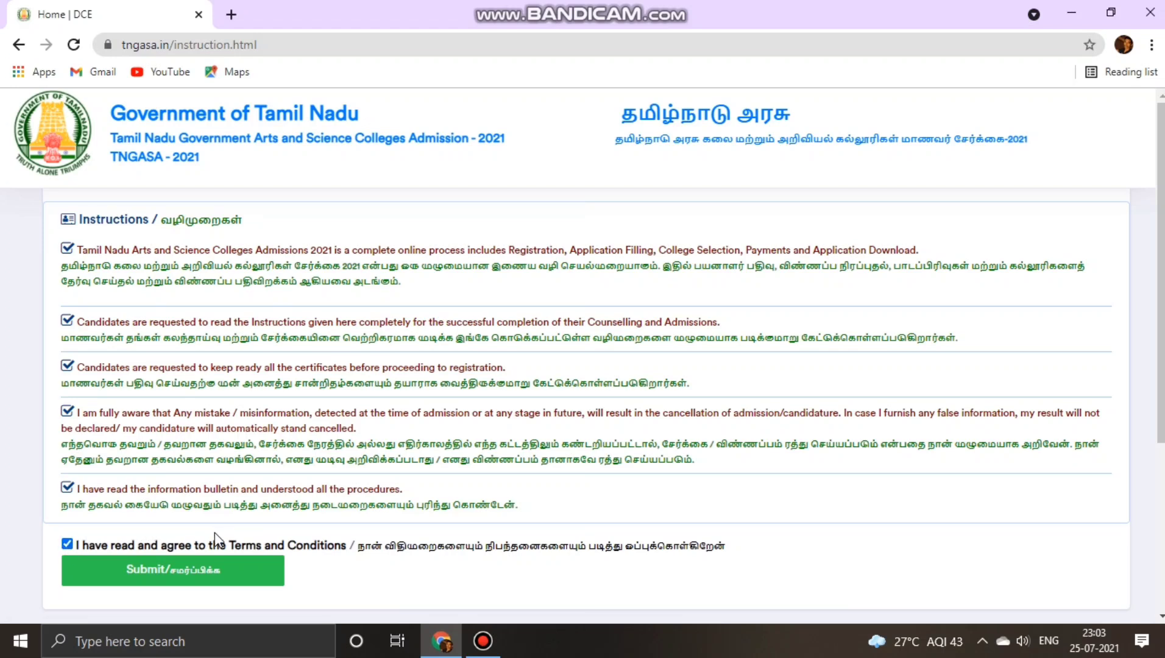
left_click(95, 582)
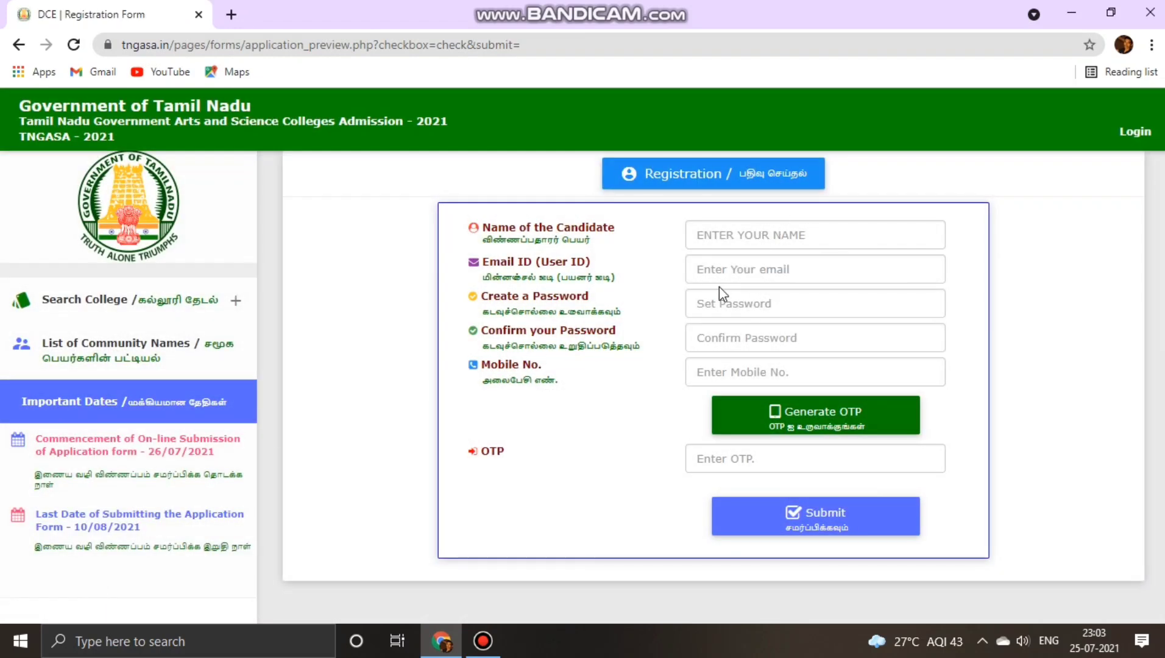
left_click(756, 232)
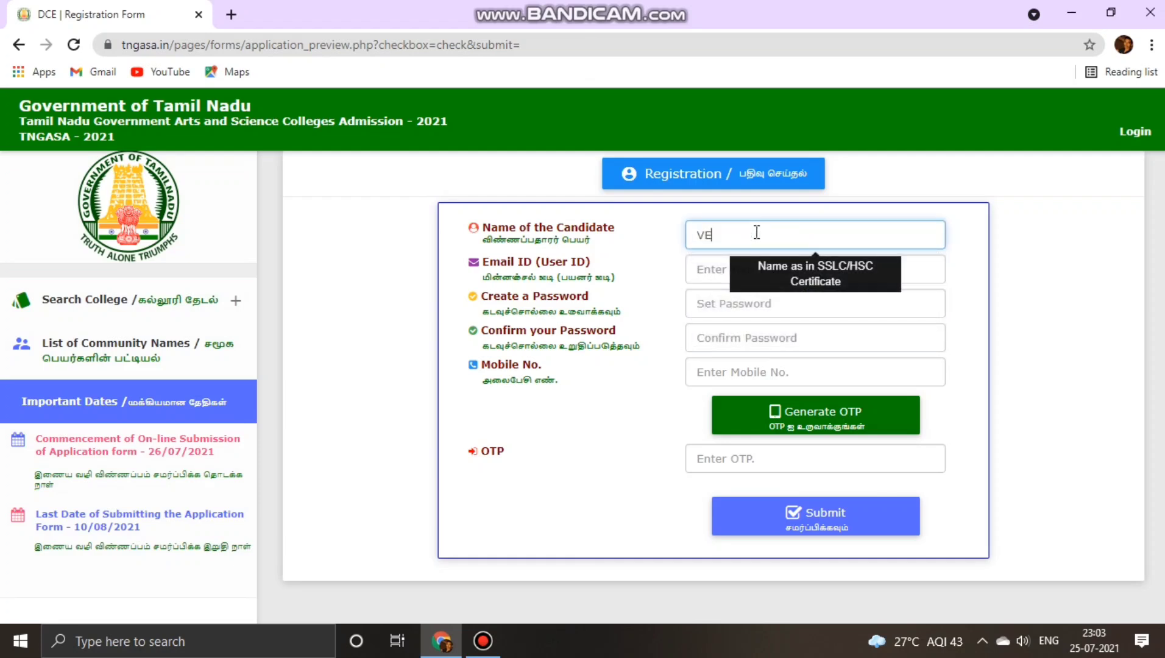
left_click(709, 268)
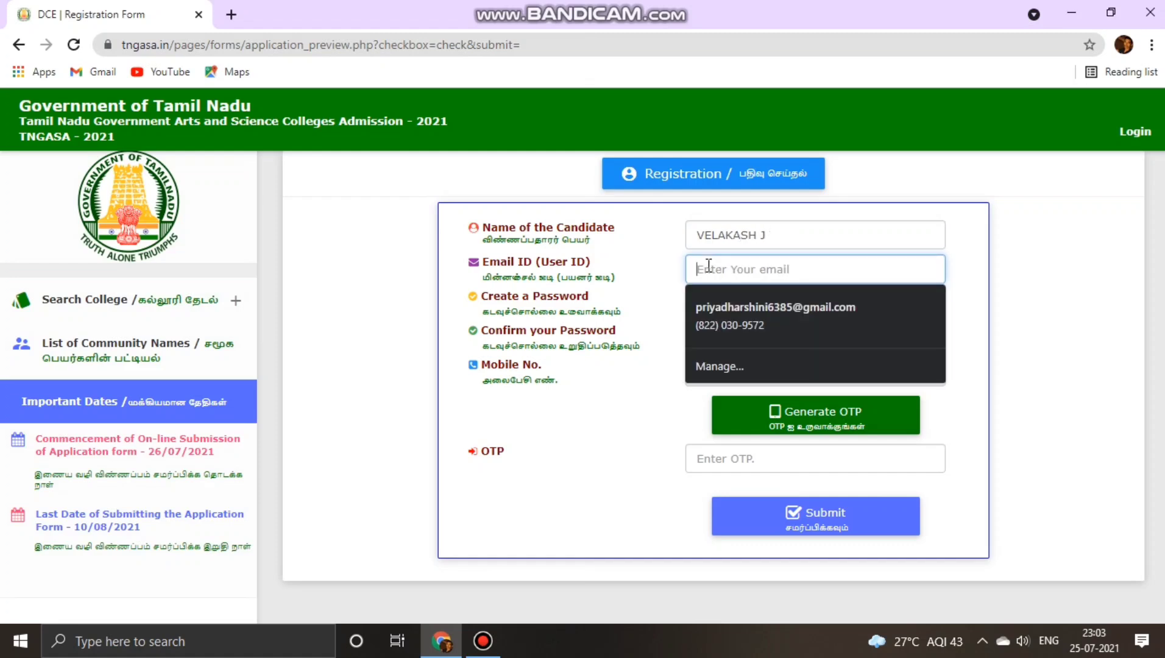
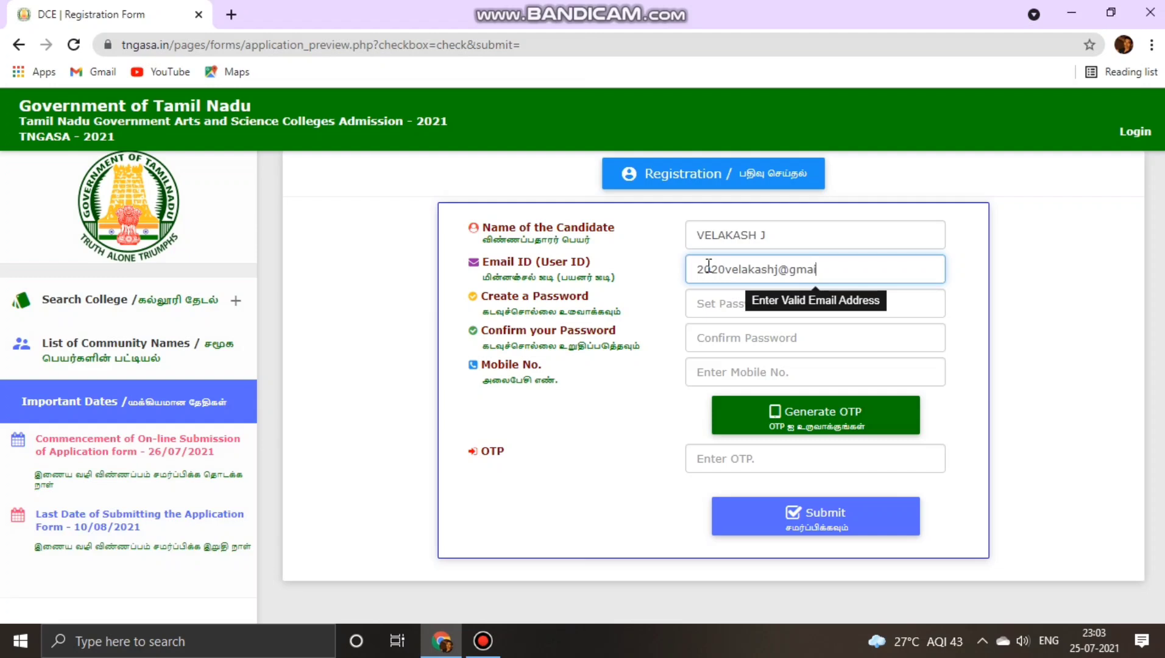
left_click(706, 300)
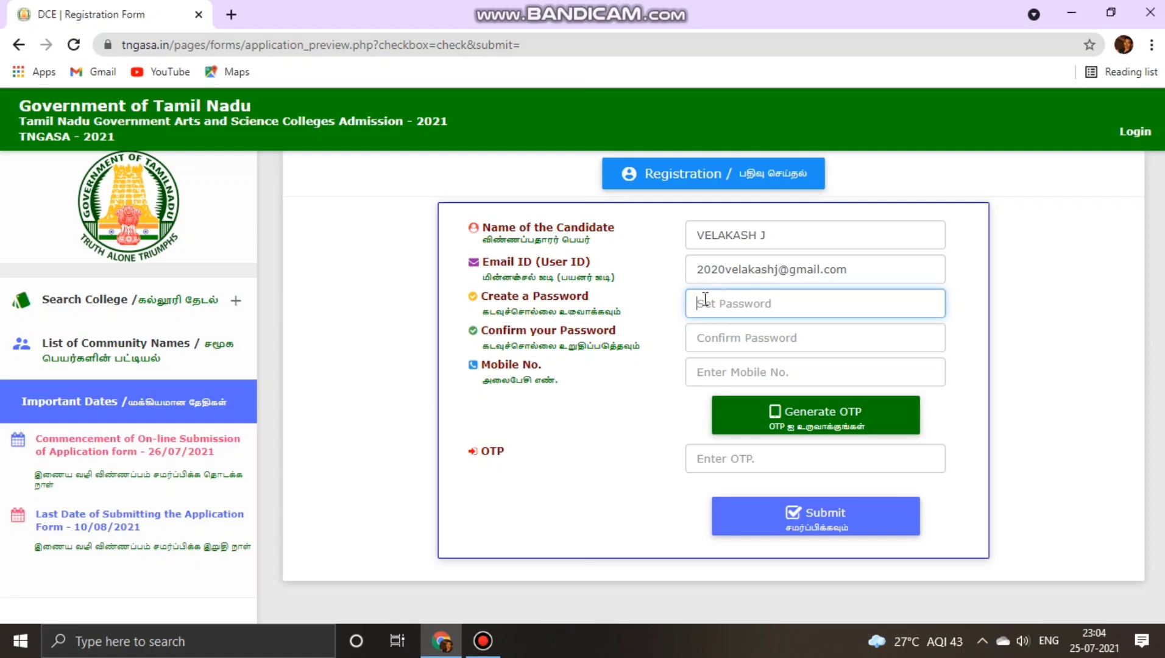
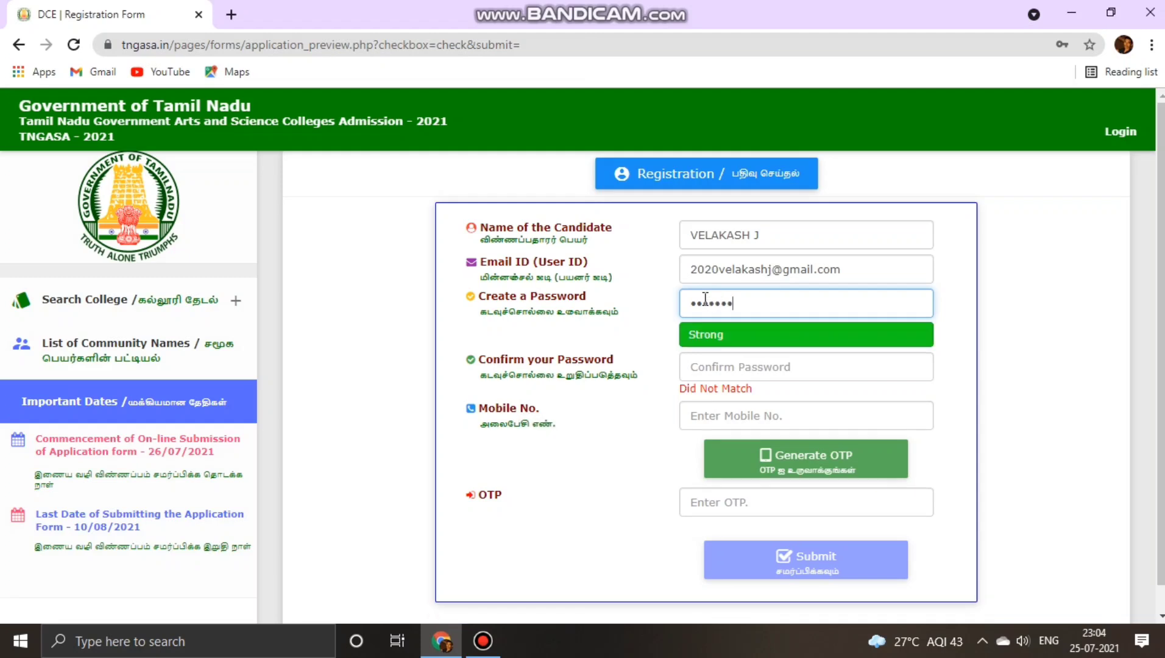
left_click(710, 367)
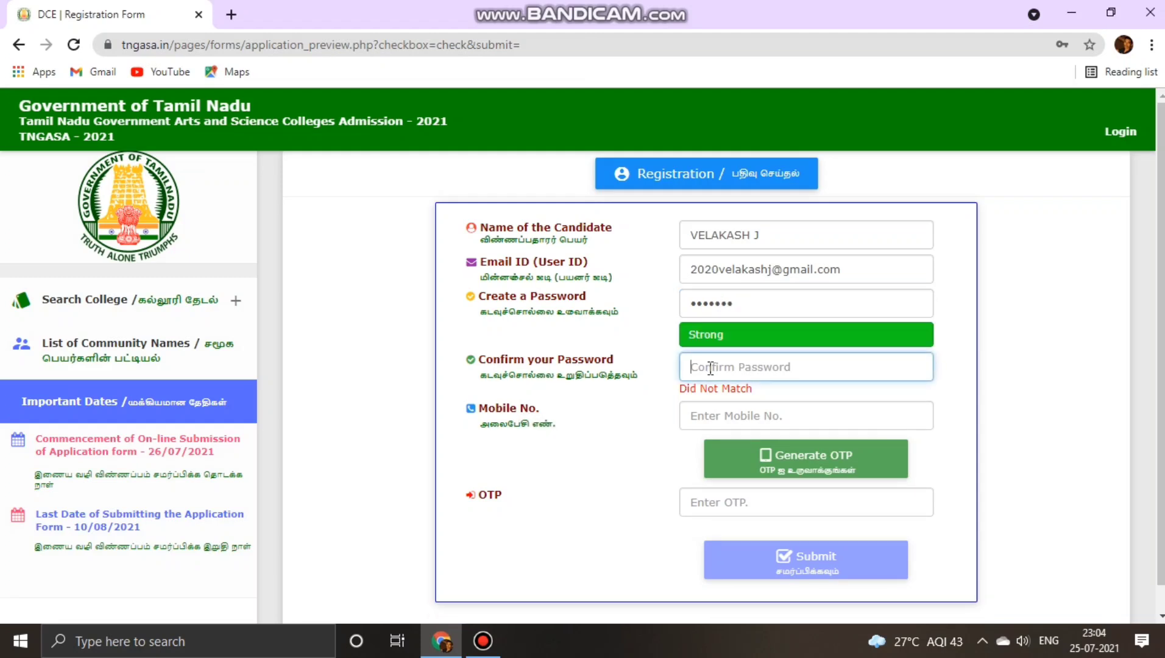
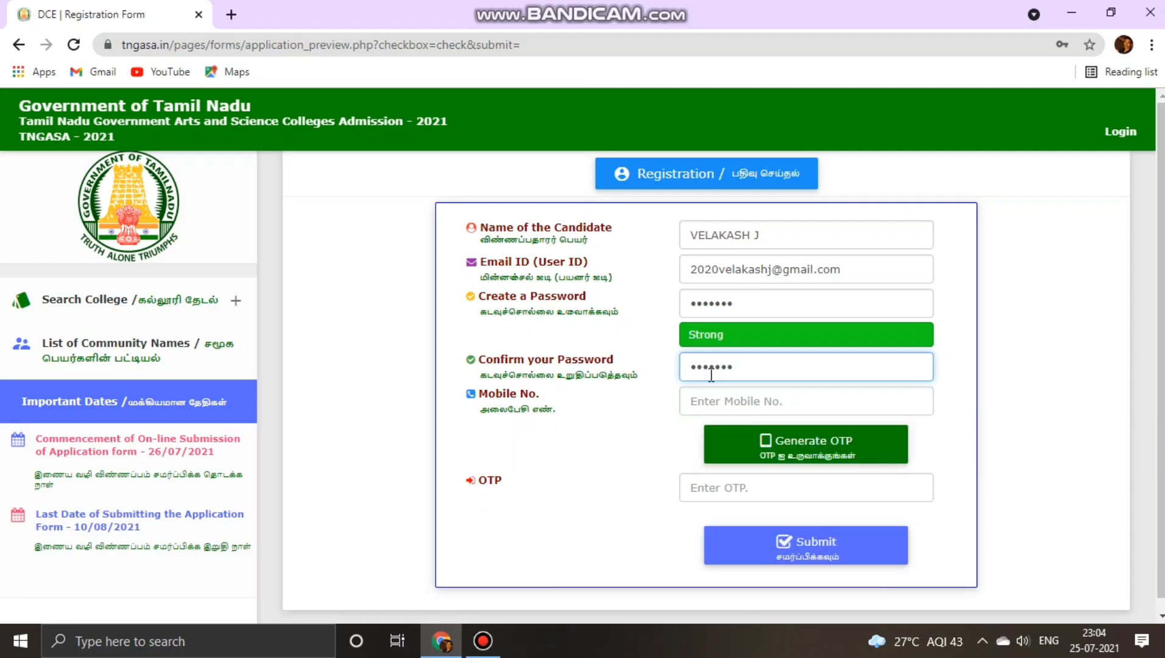
left_click(708, 401)
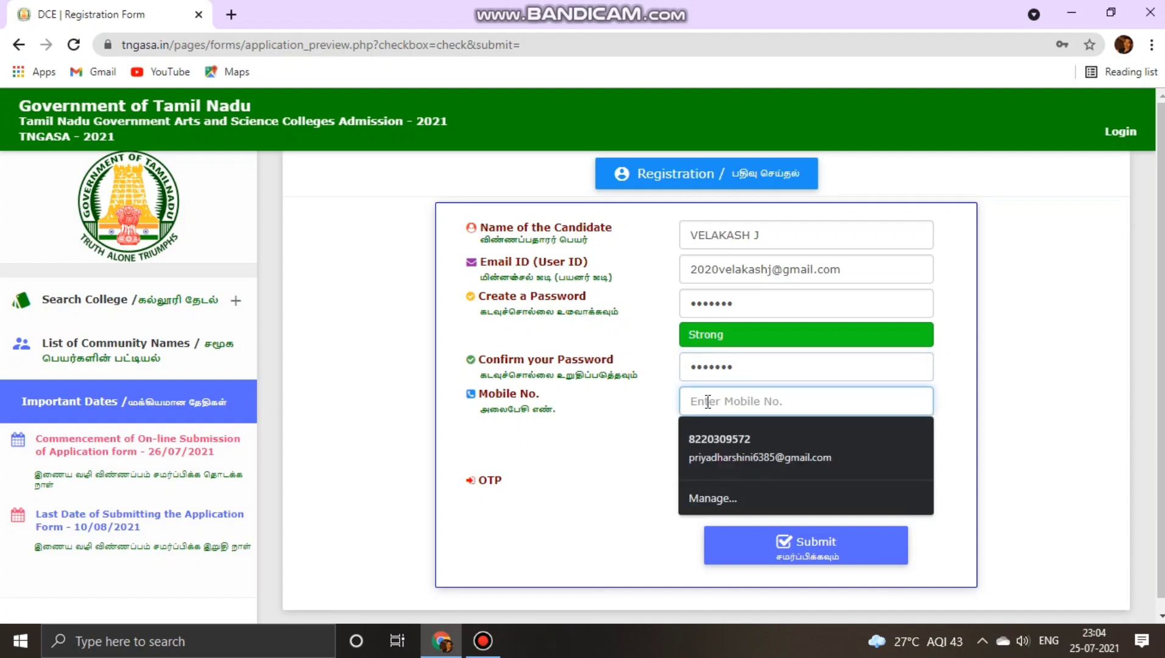
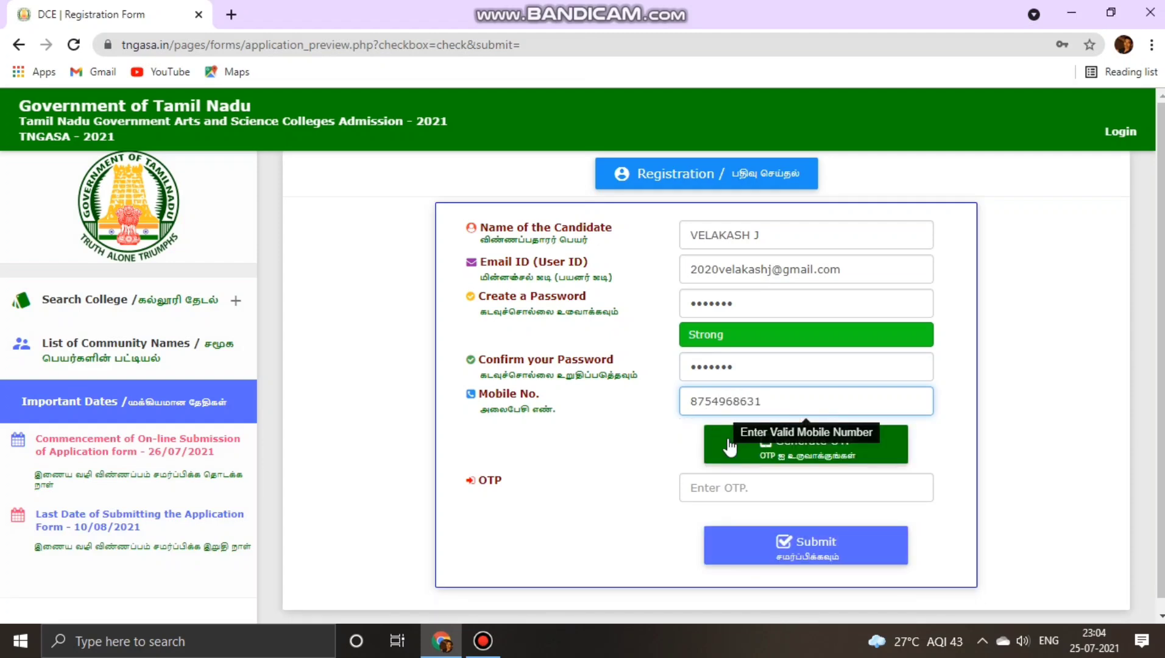
left_click(736, 454)
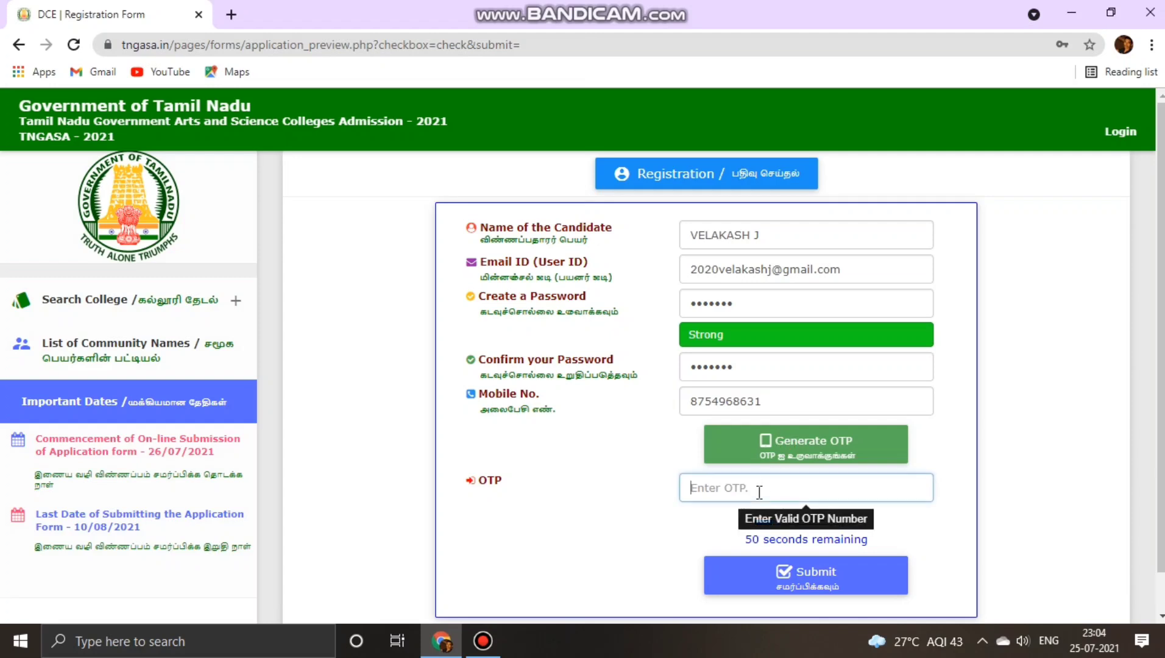
left_click(760, 492)
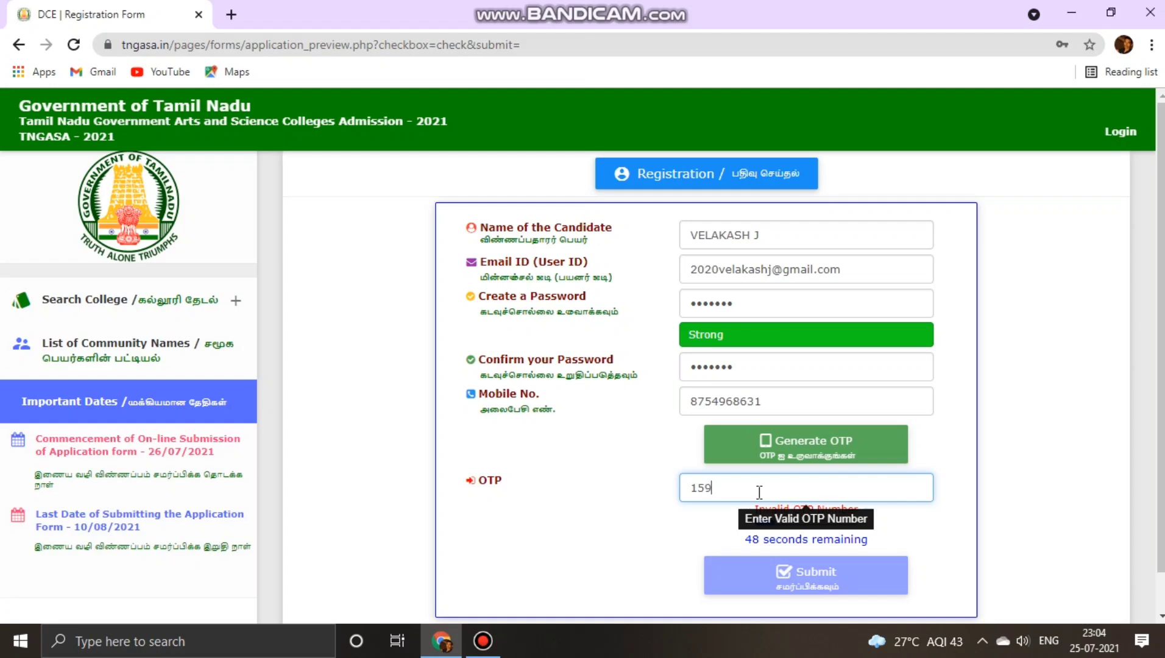
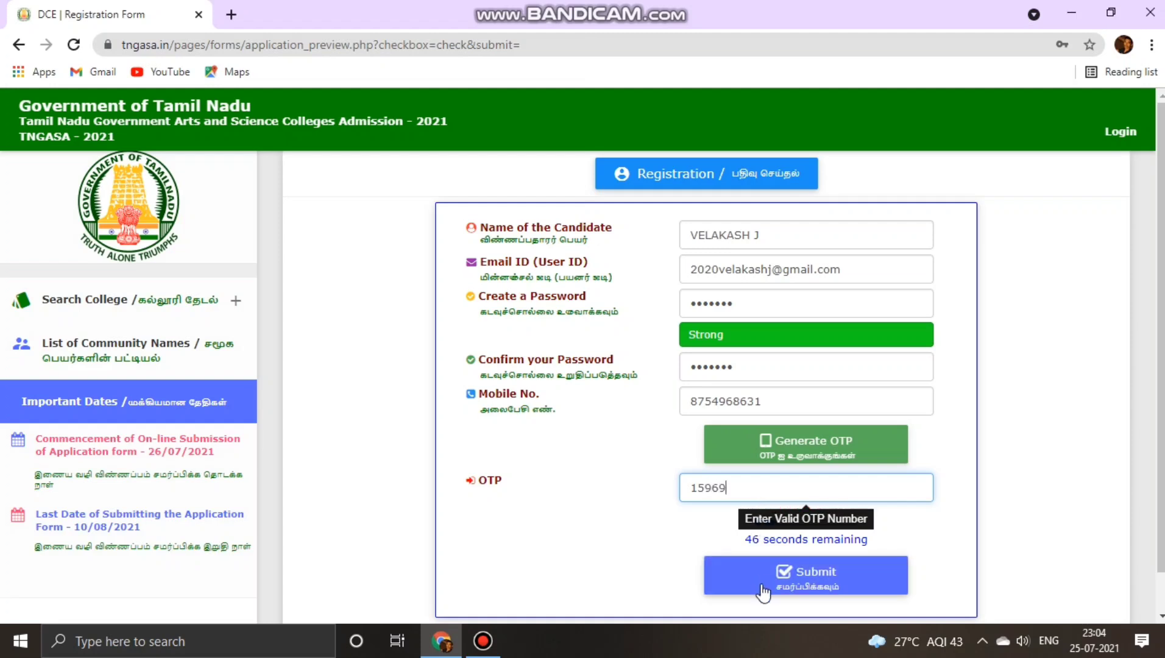
left_click(762, 586)
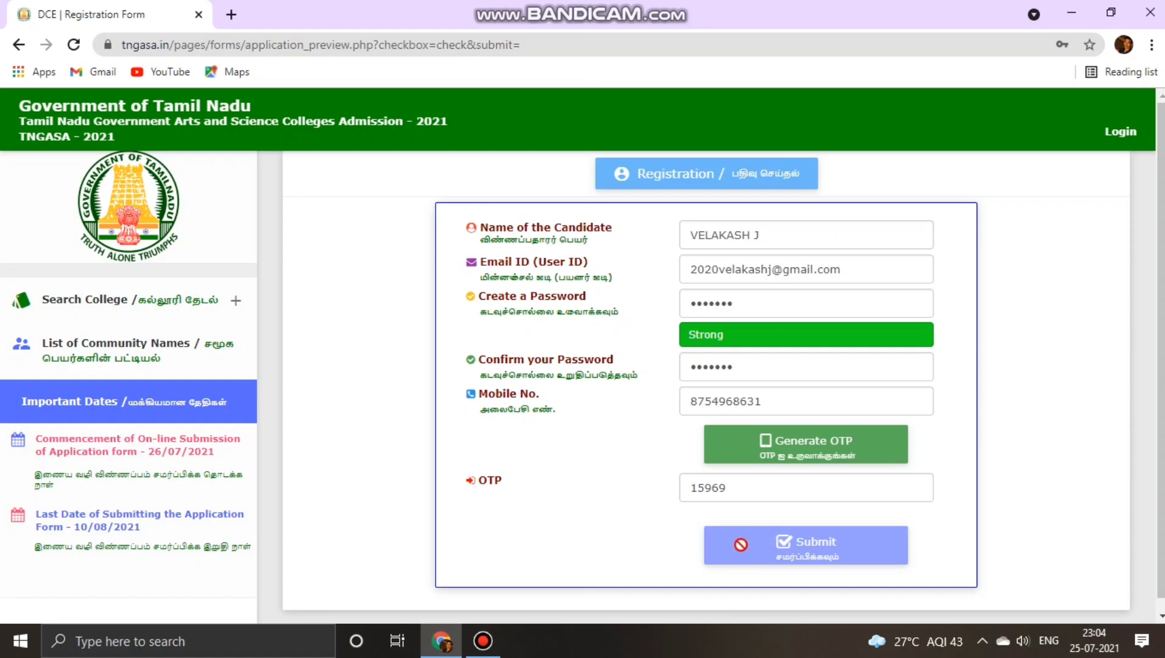
left_click(483, 641)
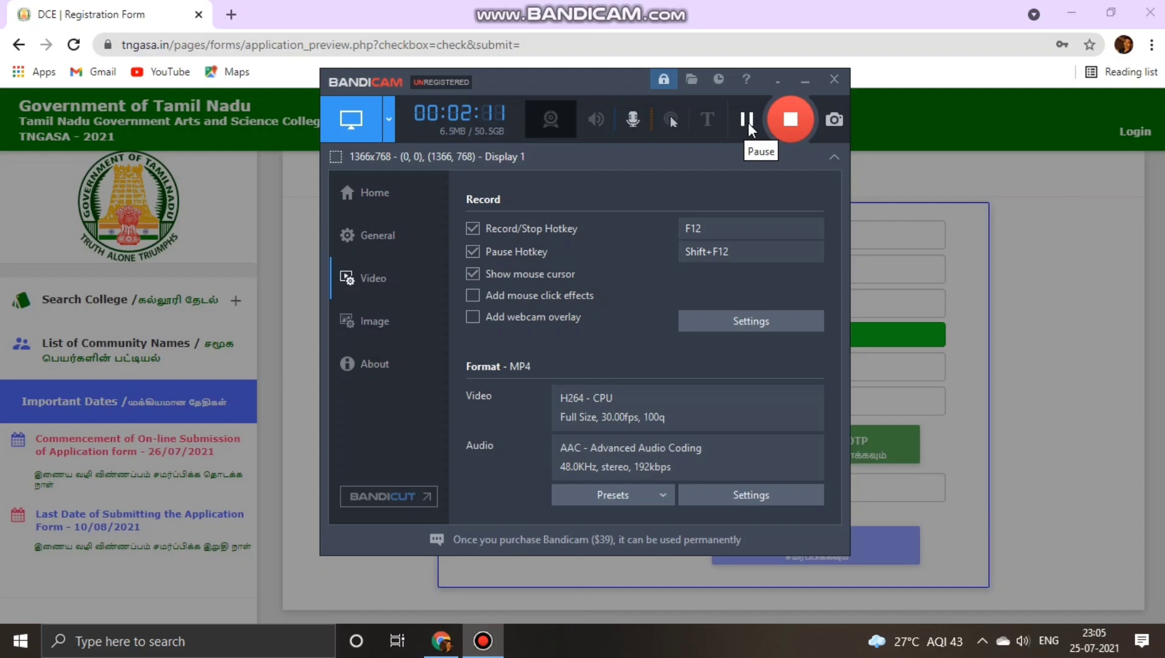
left_click(876, 145)
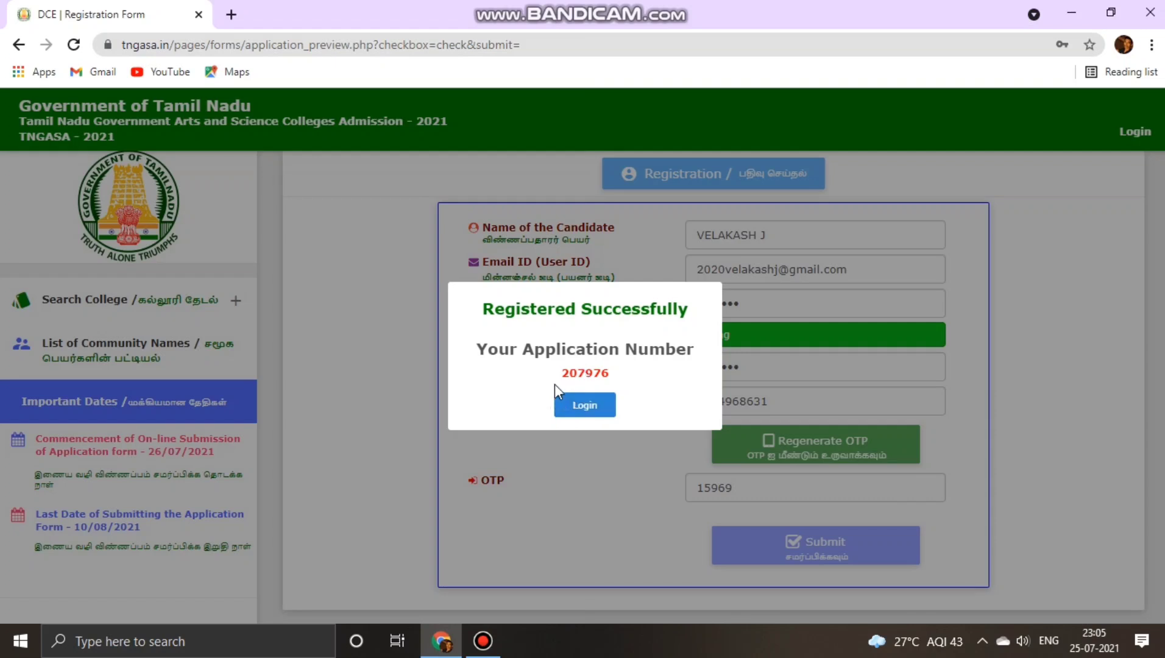
left_click(582, 408)
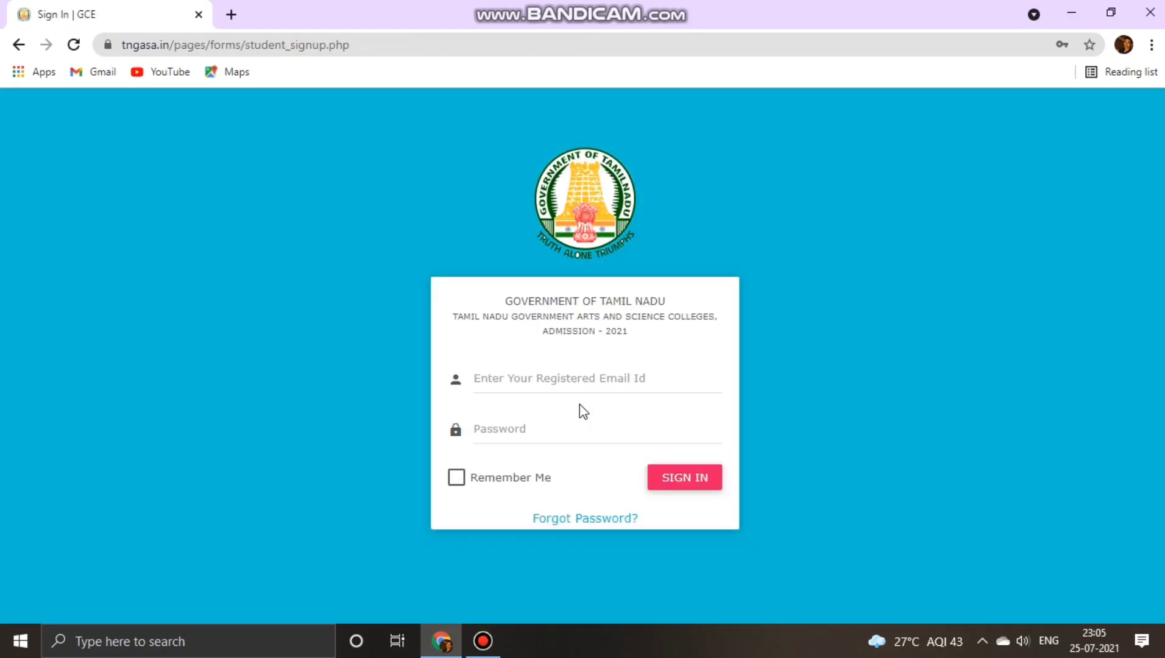
left_click(534, 383)
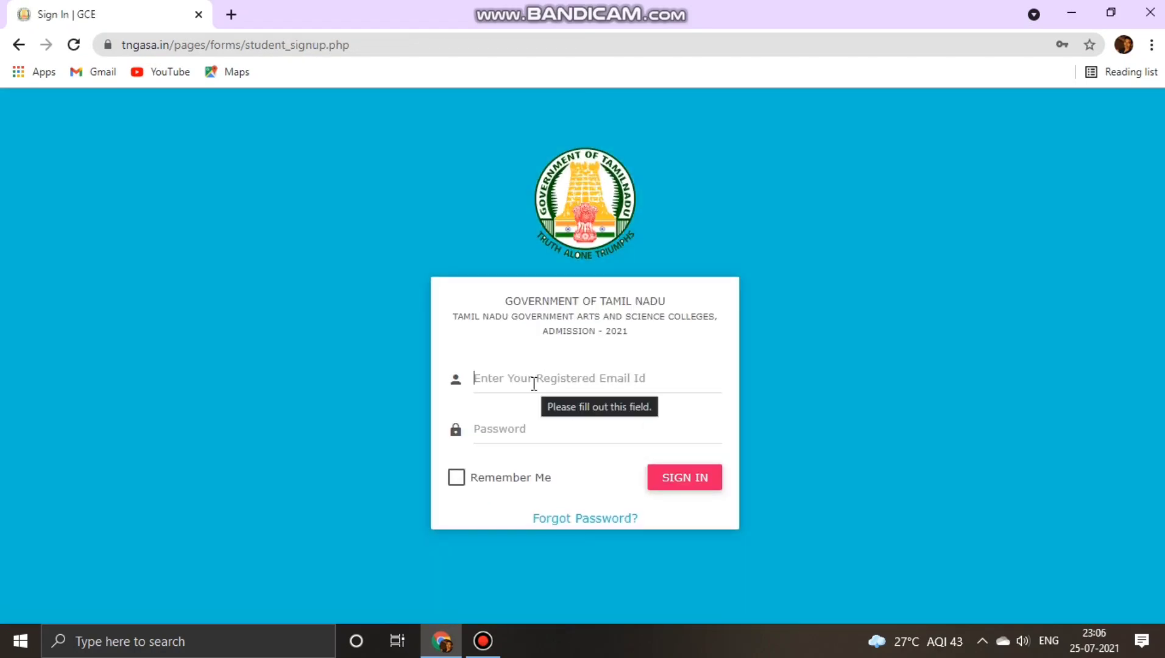
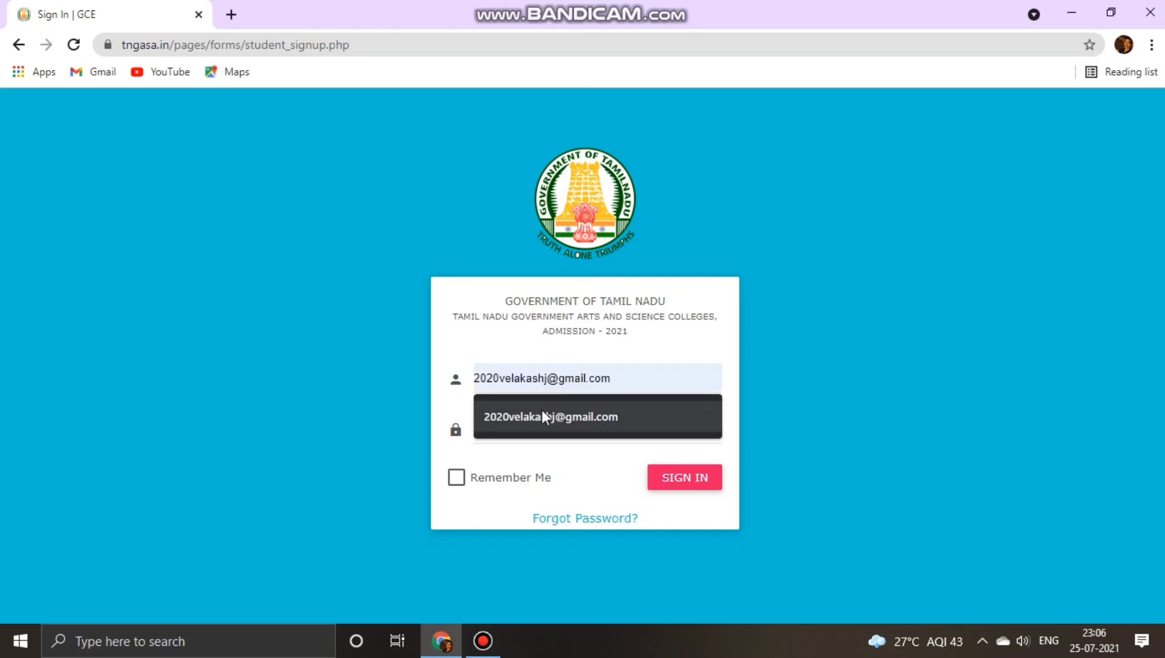
left_click(542, 412)
left_click(523, 424)
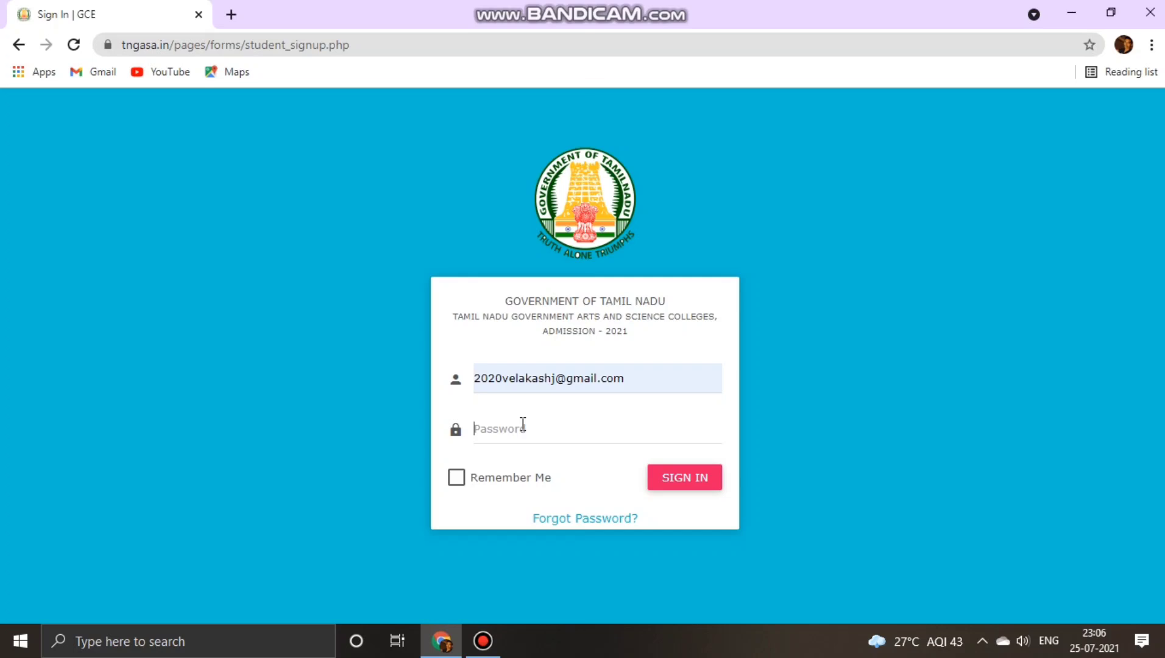
key("Caps_Lock")
key("Caps_Lock")
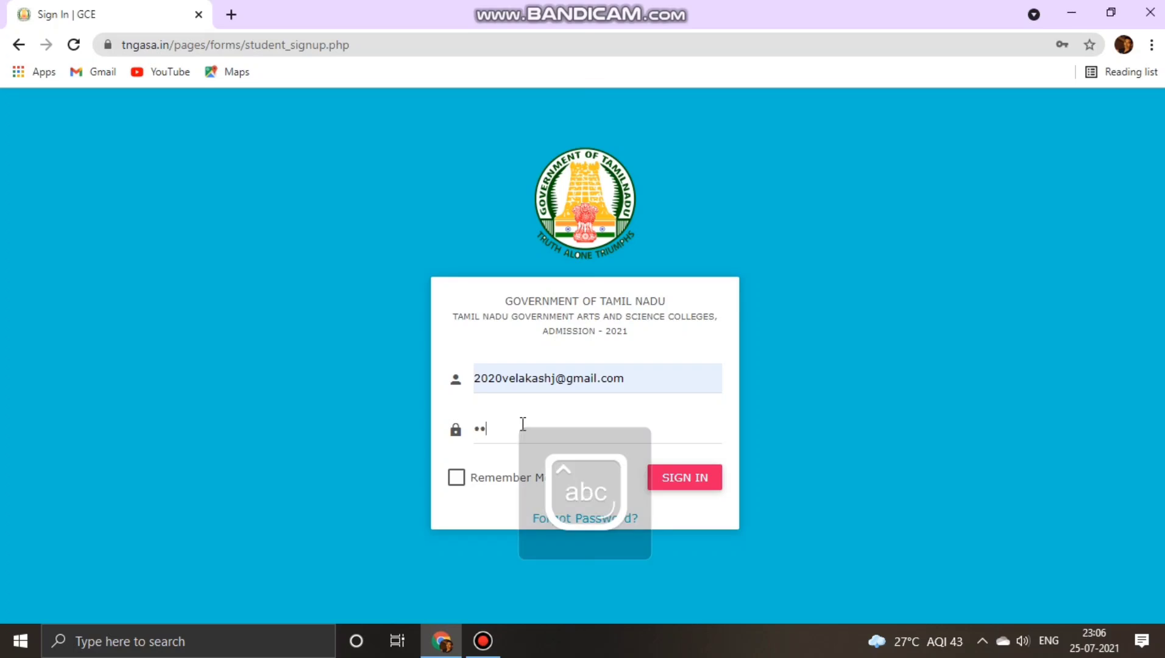
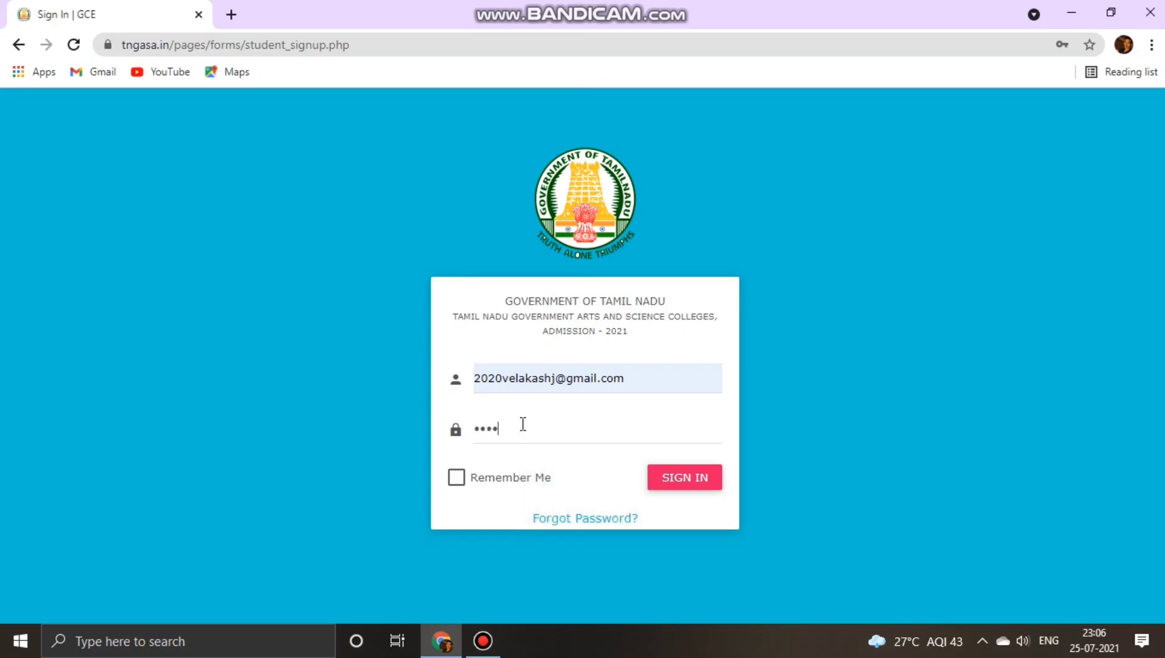
left_click(690, 479)
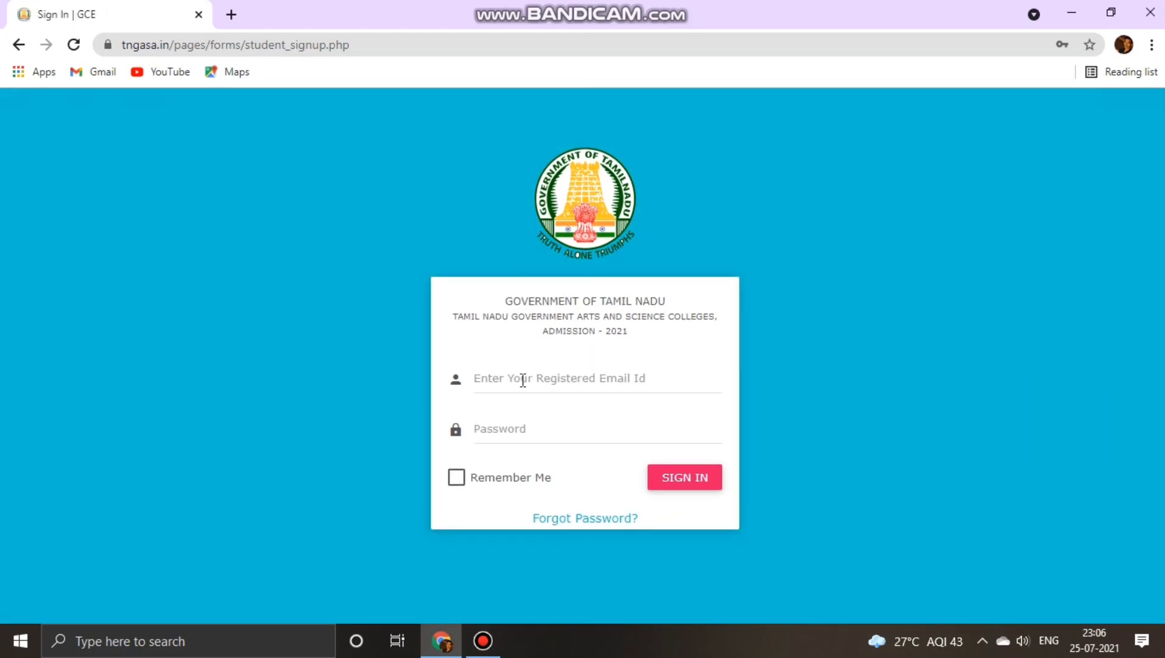
left_click(504, 382)
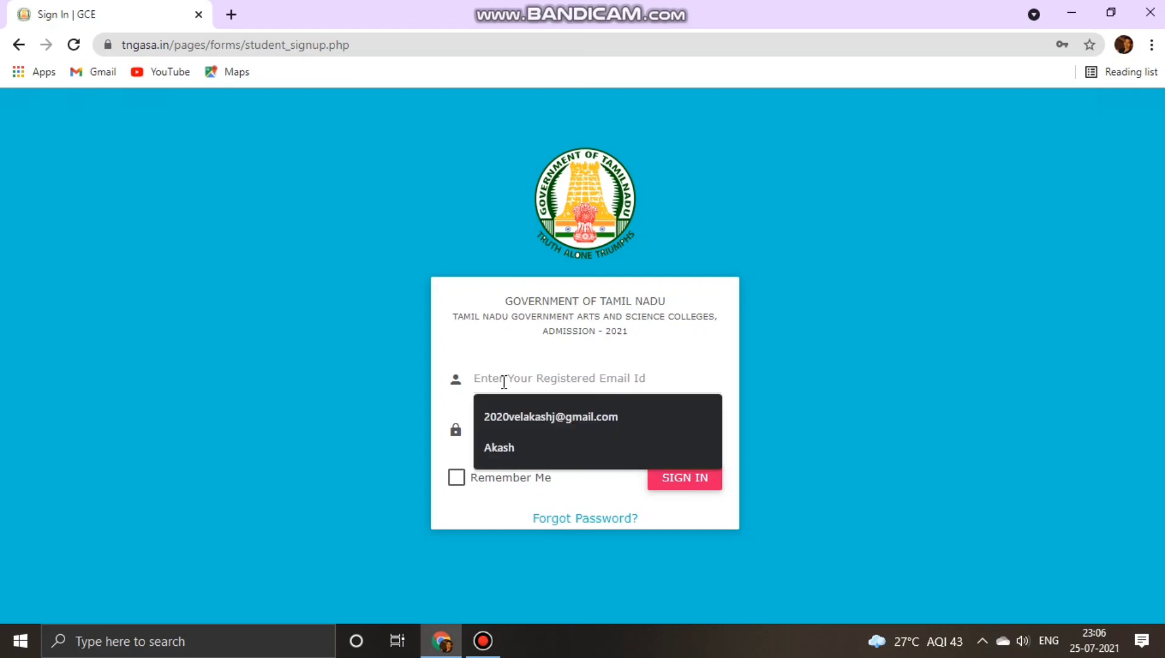
left_click(518, 412)
key("Caps_Lock")
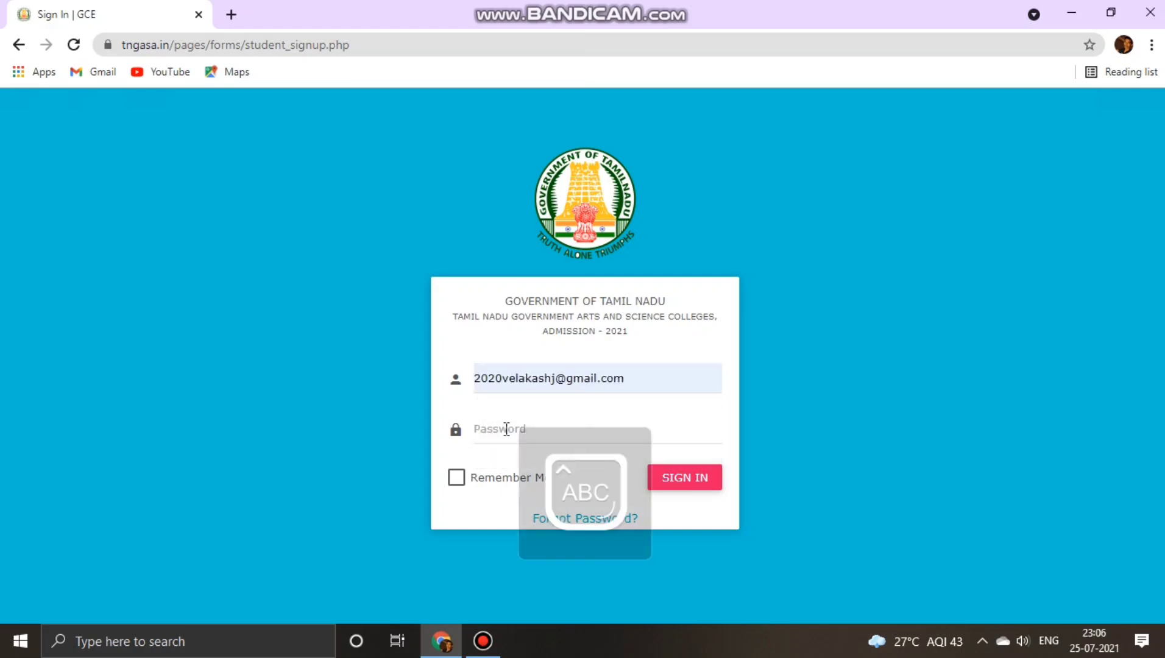
key("Caps_Lock")
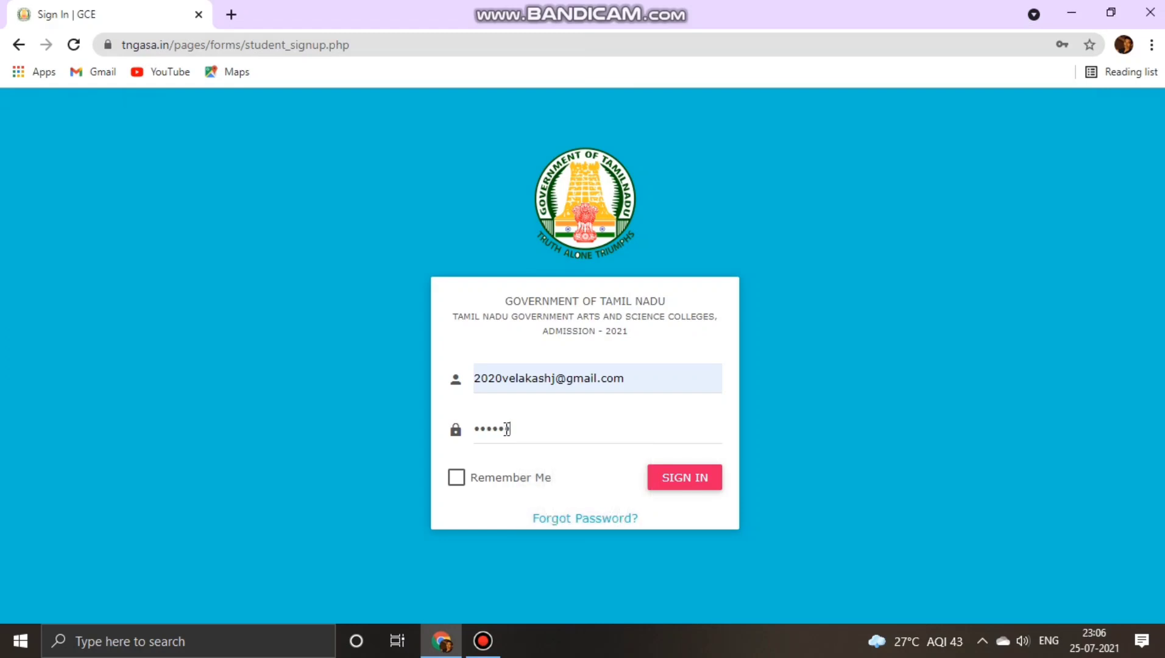
left_click(697, 488)
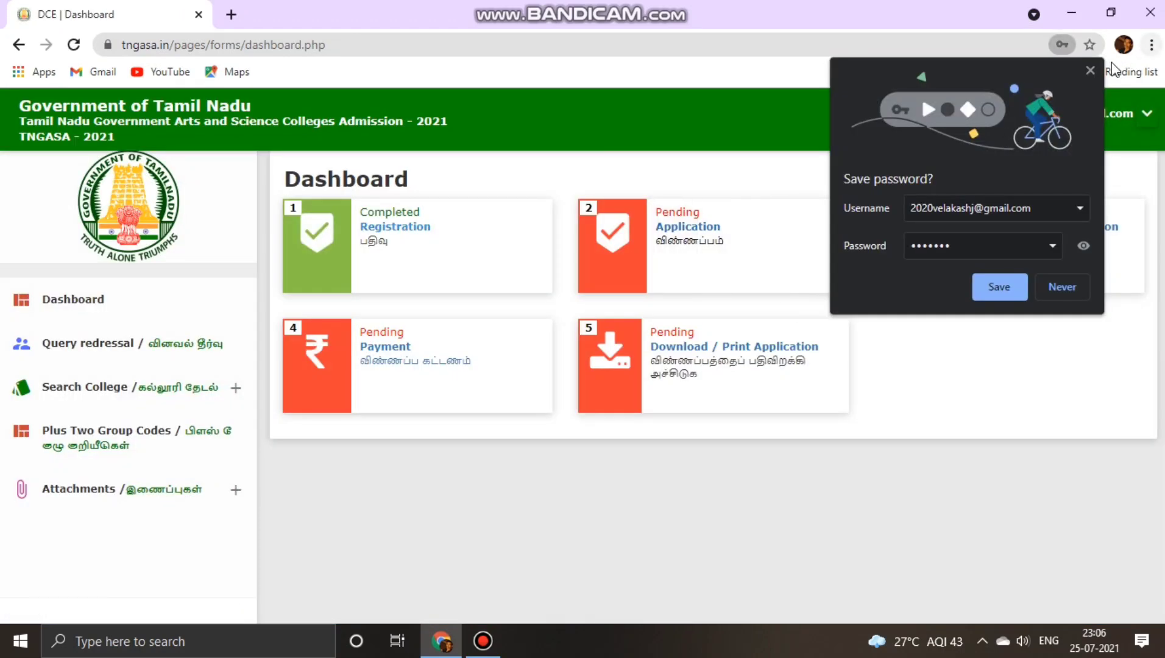
Step: Dismiss Chrome's save-password prompt and open the Application form from the dashboard
left_click(1092, 71)
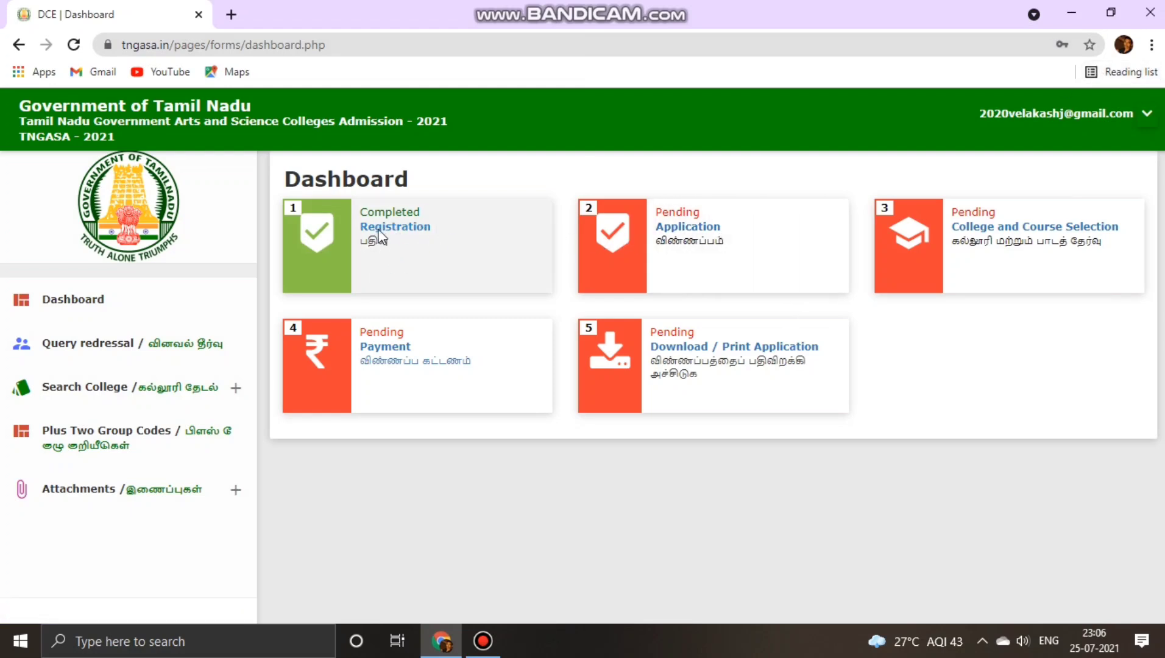
left_click(712, 248)
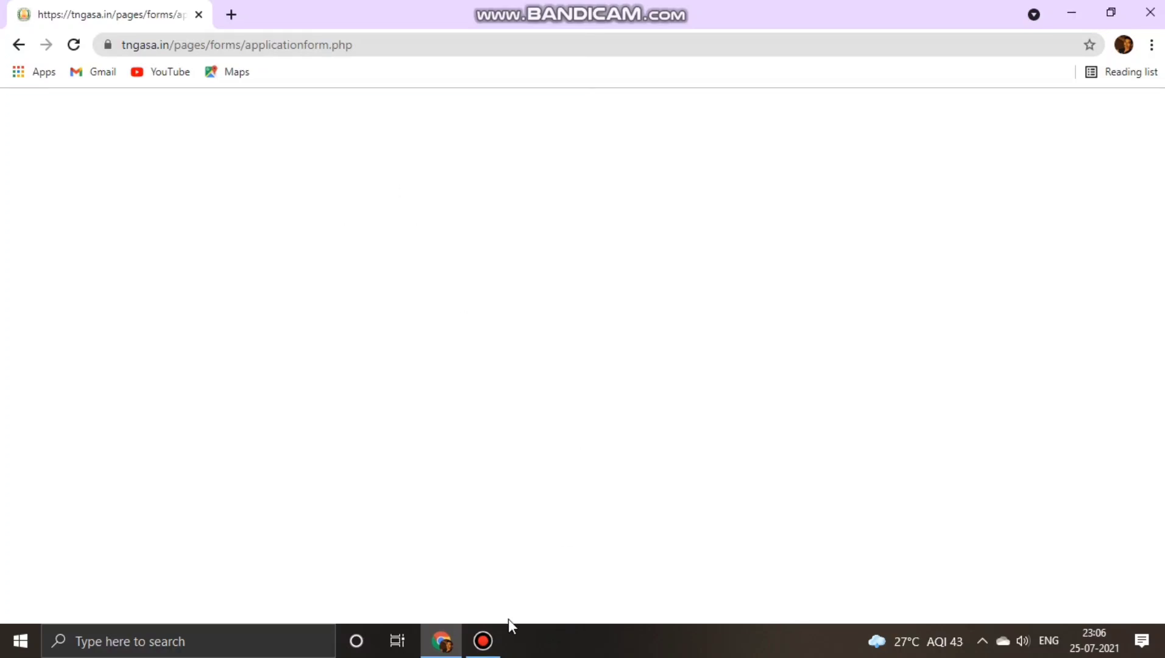
left_click(489, 645)
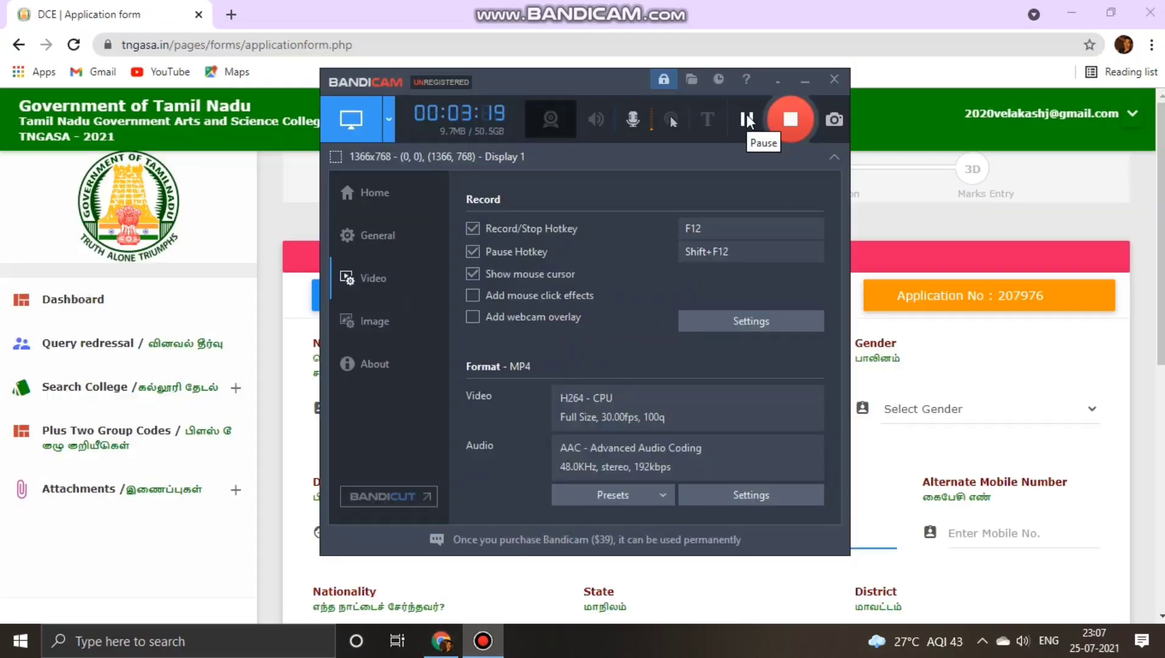
Step: Enter 'J' as the father's name and set gender to Male
left_click(889, 172)
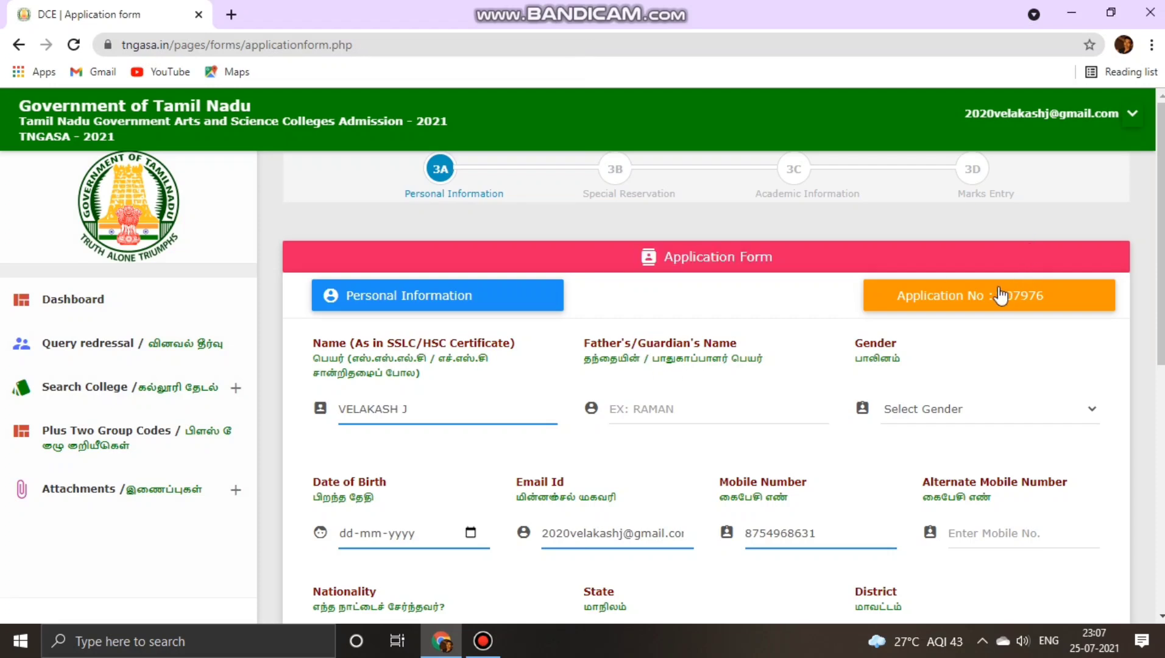
mouse_move(669, 411)
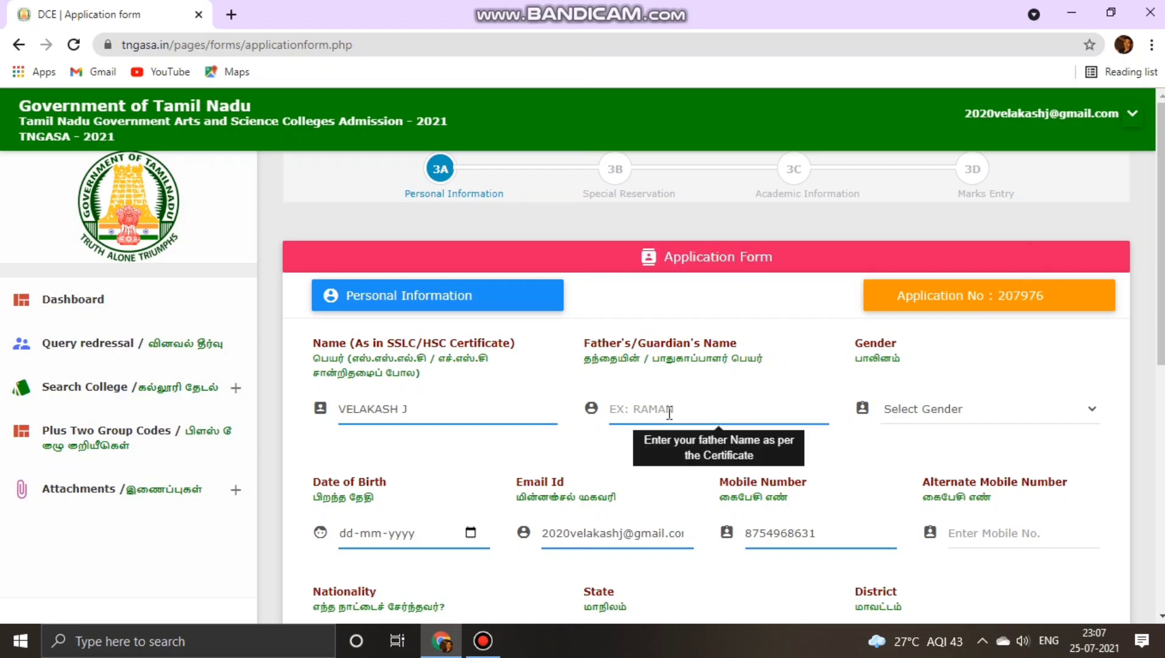
type("JAYARAMAN A")
left_click(1005, 414)
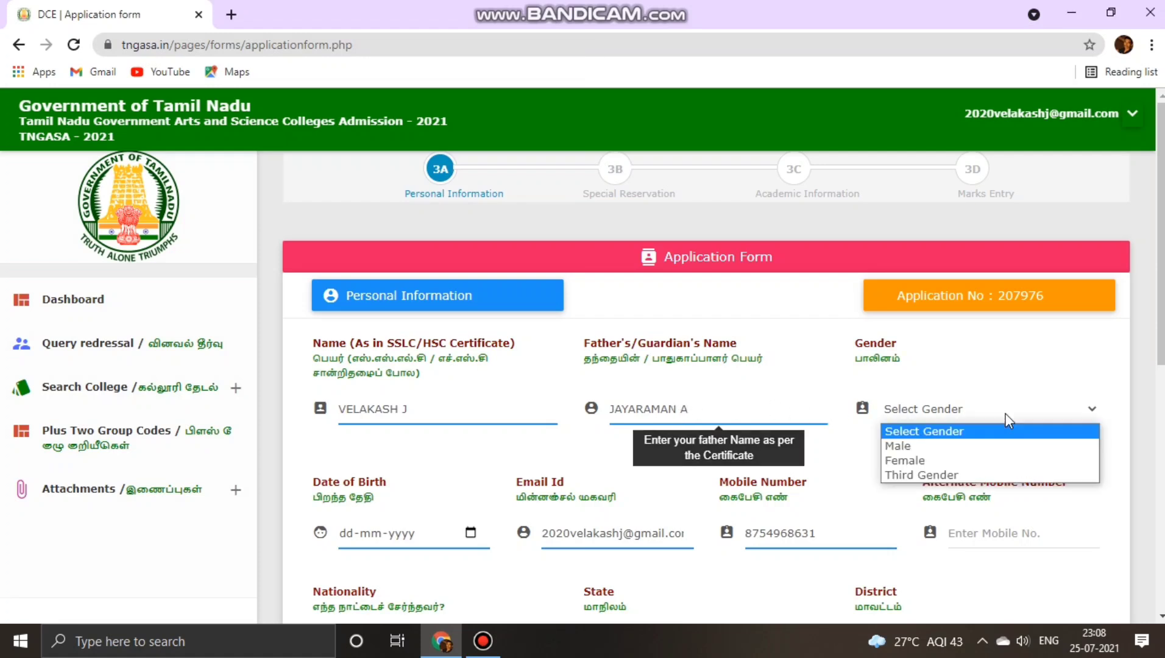
left_click(989, 448)
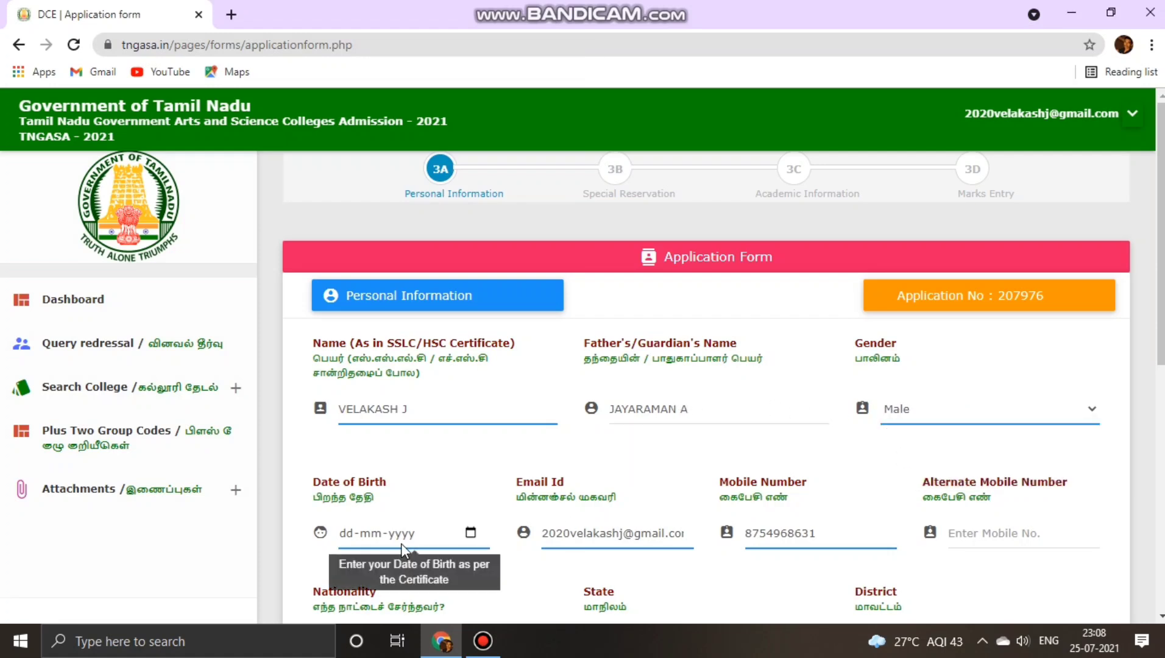
left_click(384, 533)
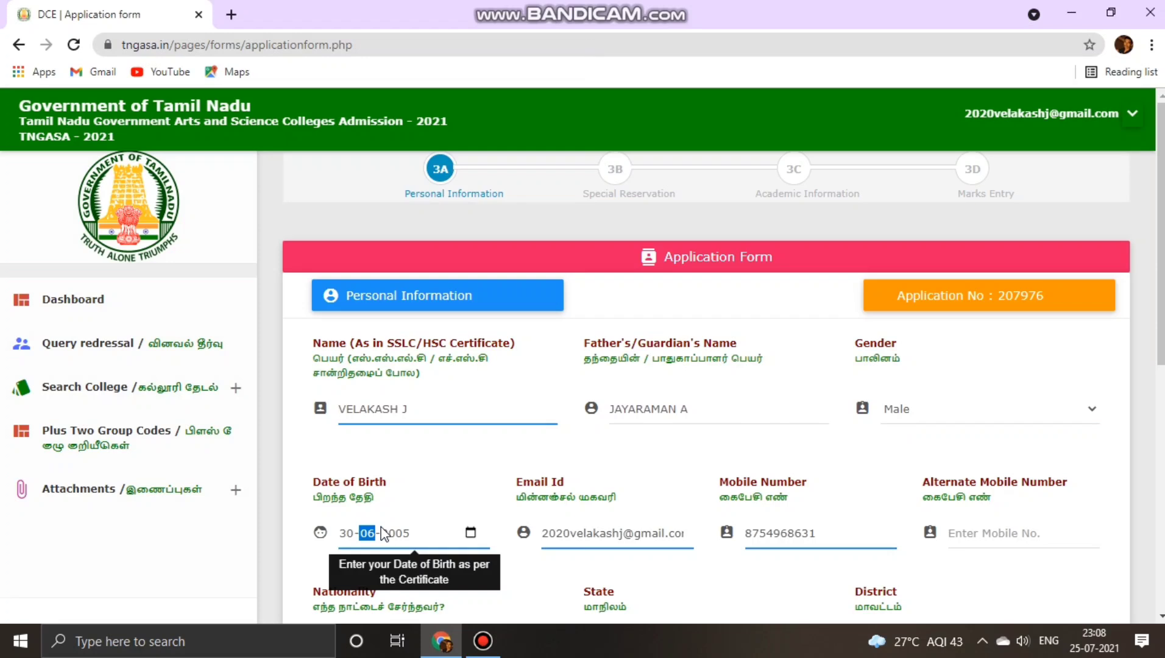
type("11")
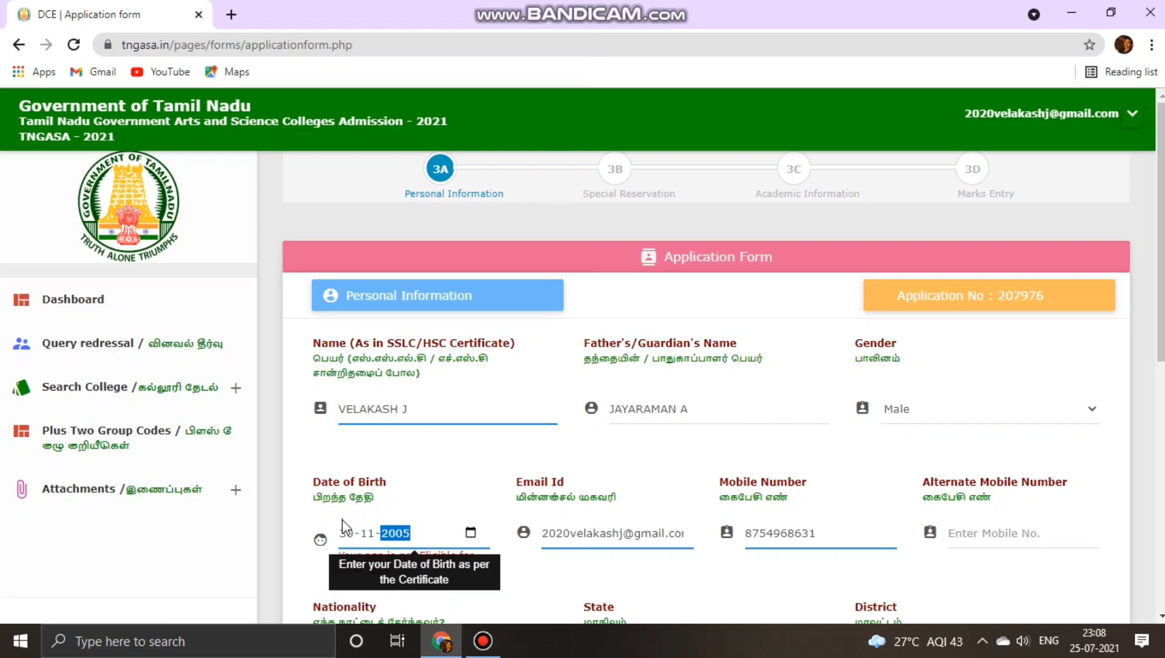
left_click(352, 533)
type("11-12-")
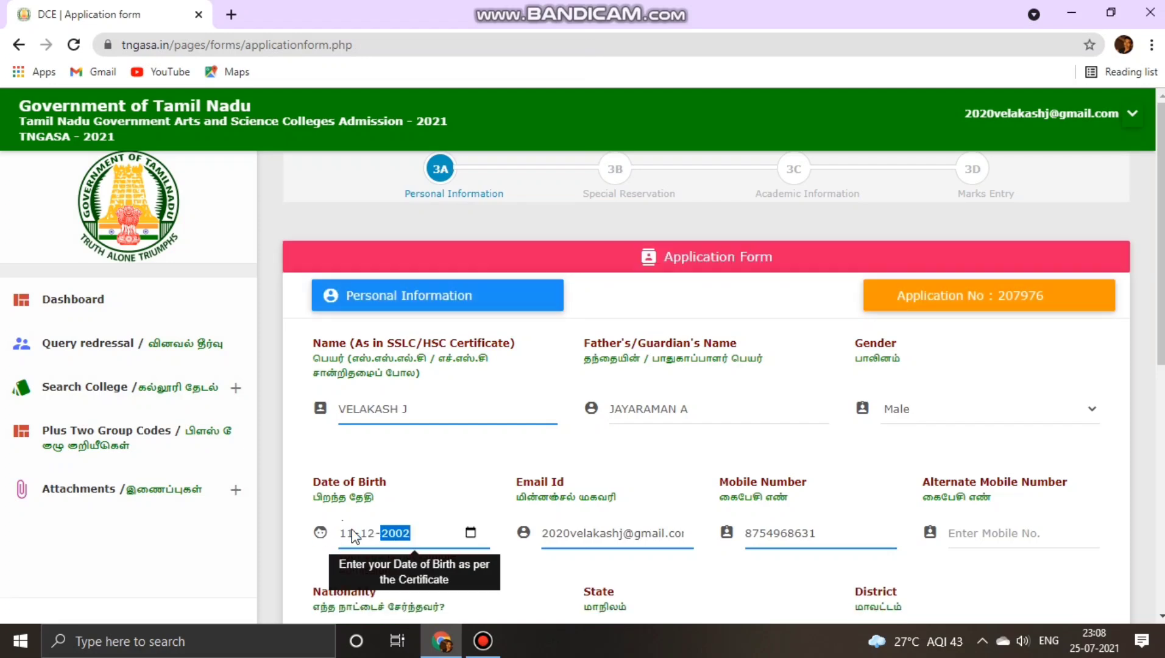
type("2")
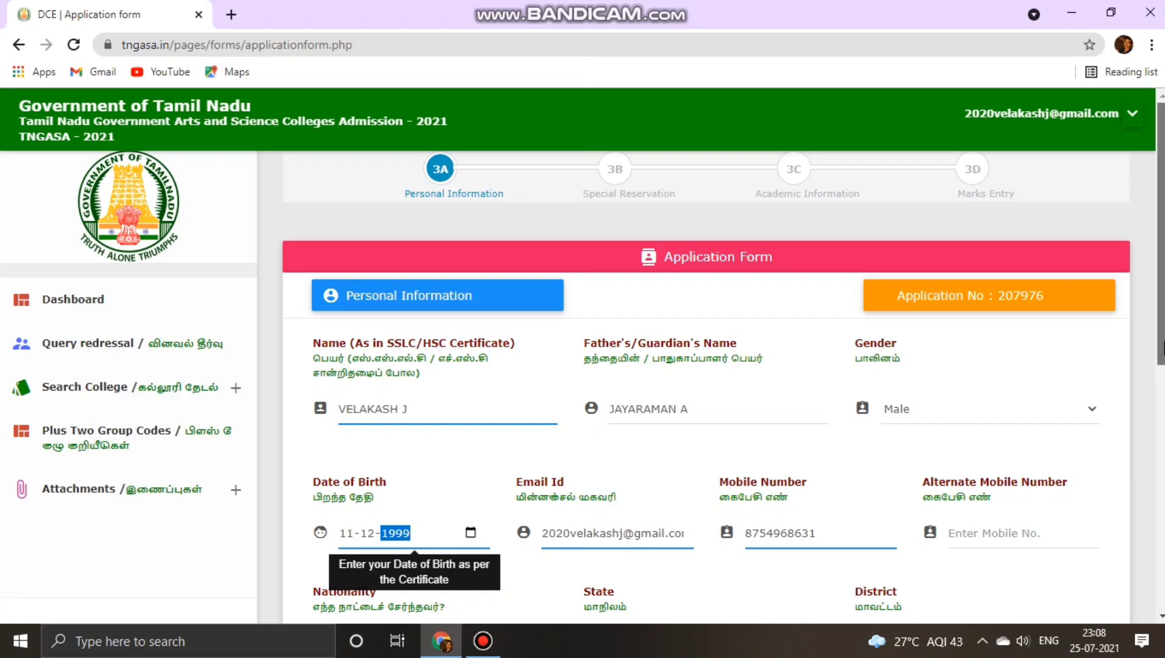
scroll(719, 360, "down", 4)
Step: Set Nationality to Indian
scroll(750, 338, "down", 1)
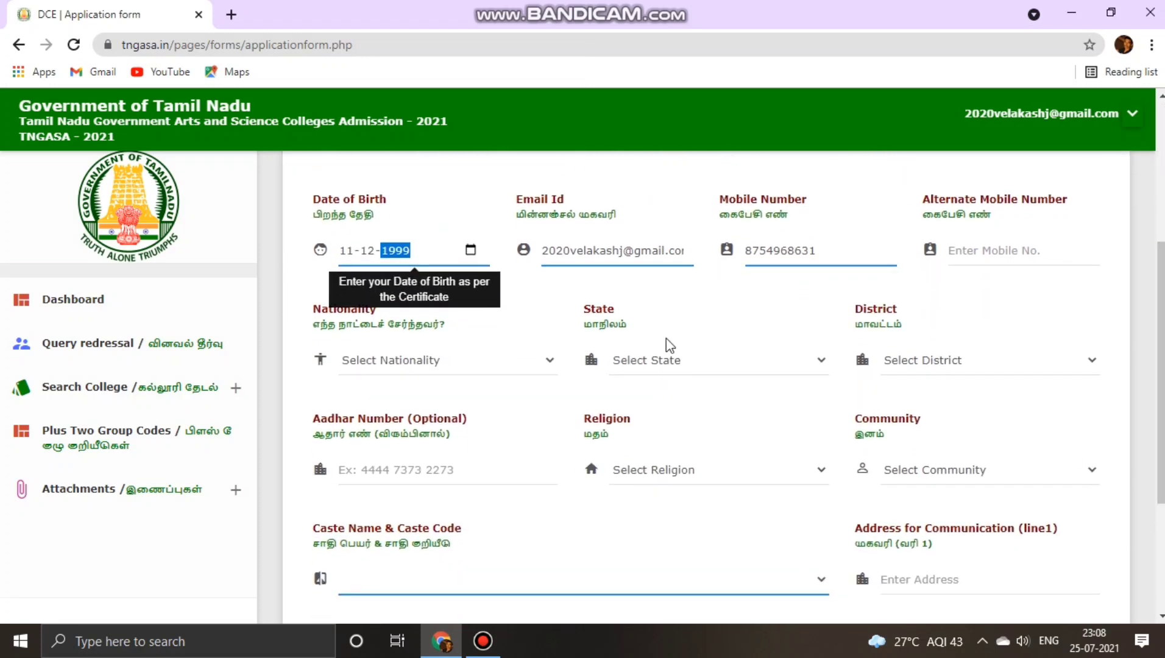
left_click(461, 360)
left_click(453, 397)
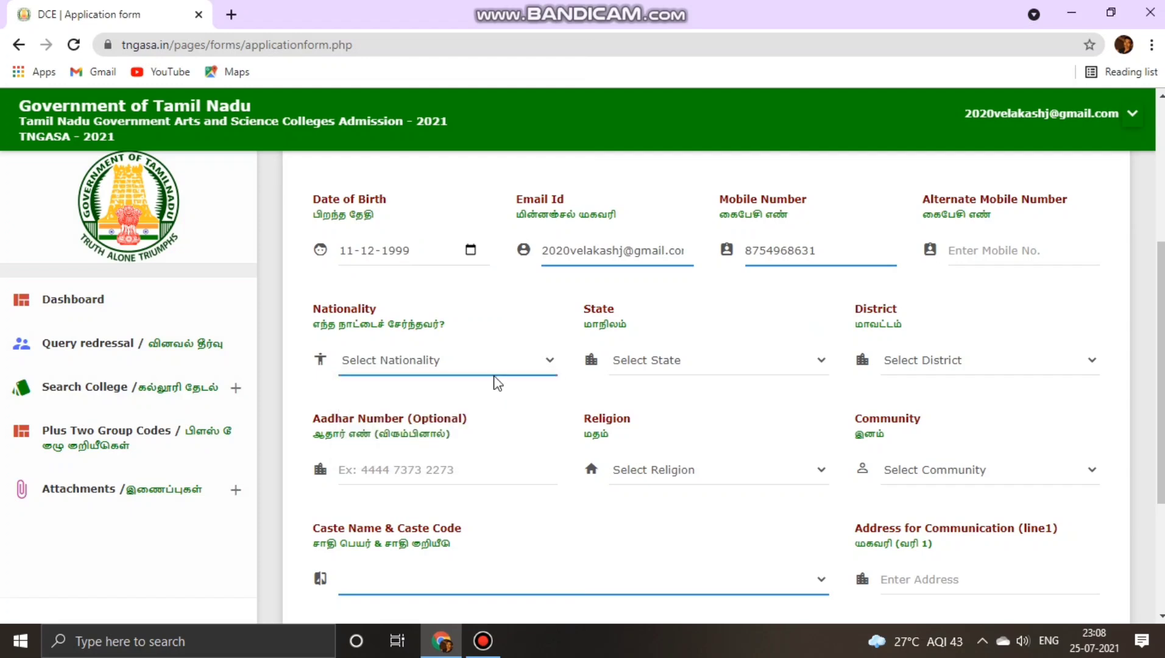
Step: Step through the State dropdown with the keyboard toward Uttarkhand
left_click(636, 364)
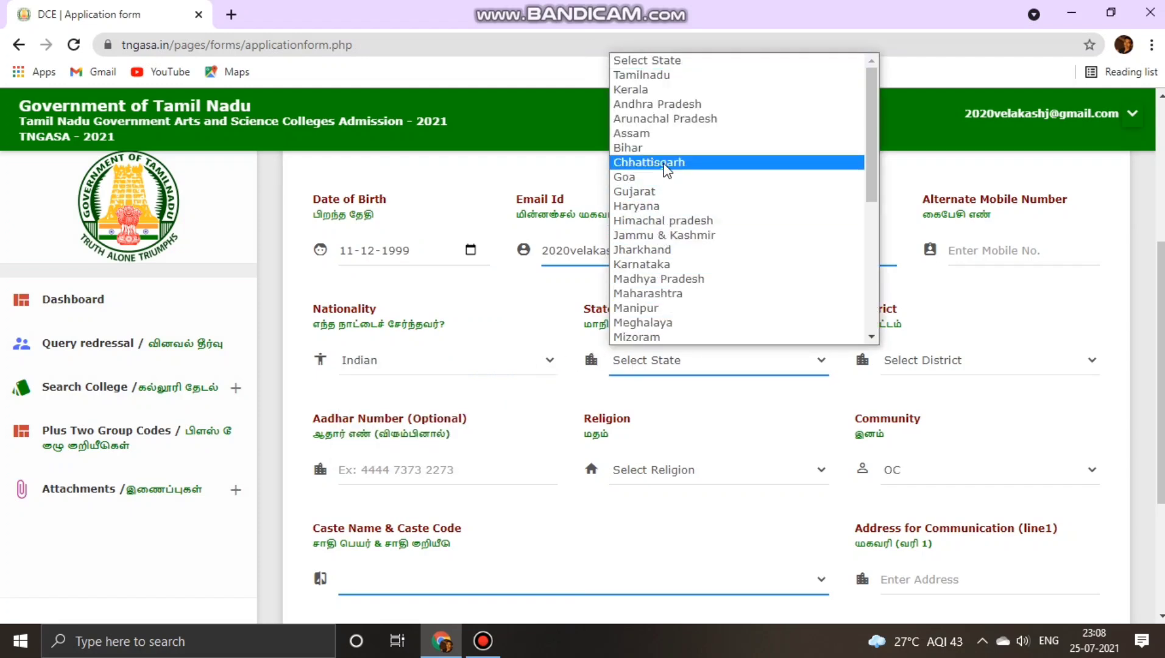
type("te")
scroll(662, 235, "down", 2)
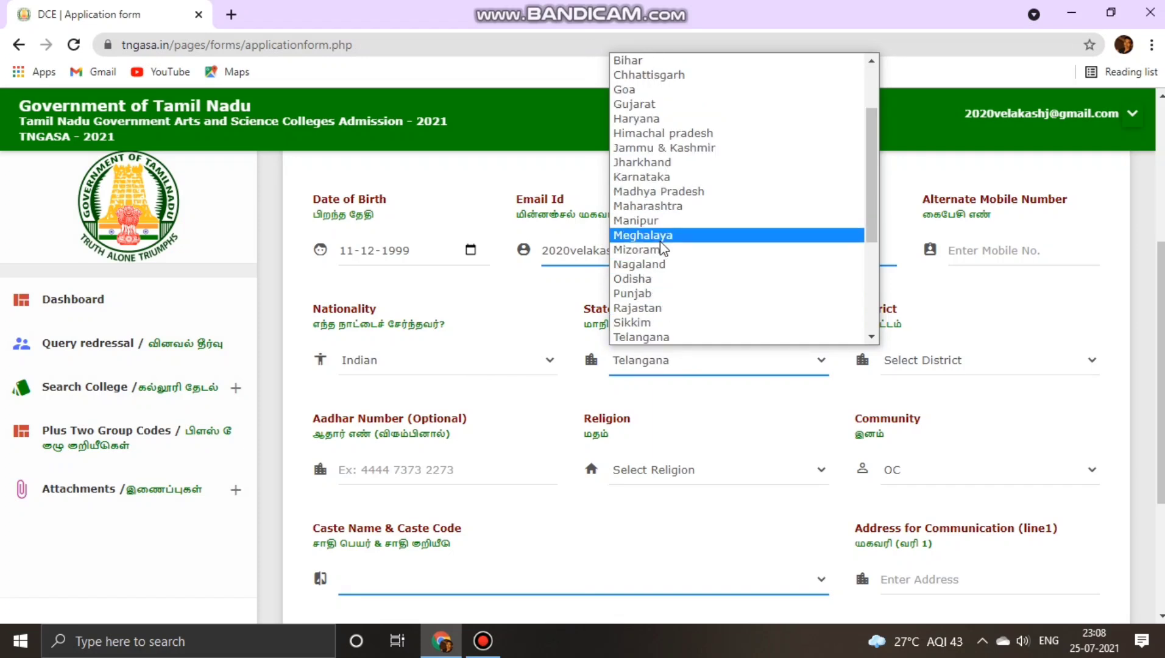
key("a")
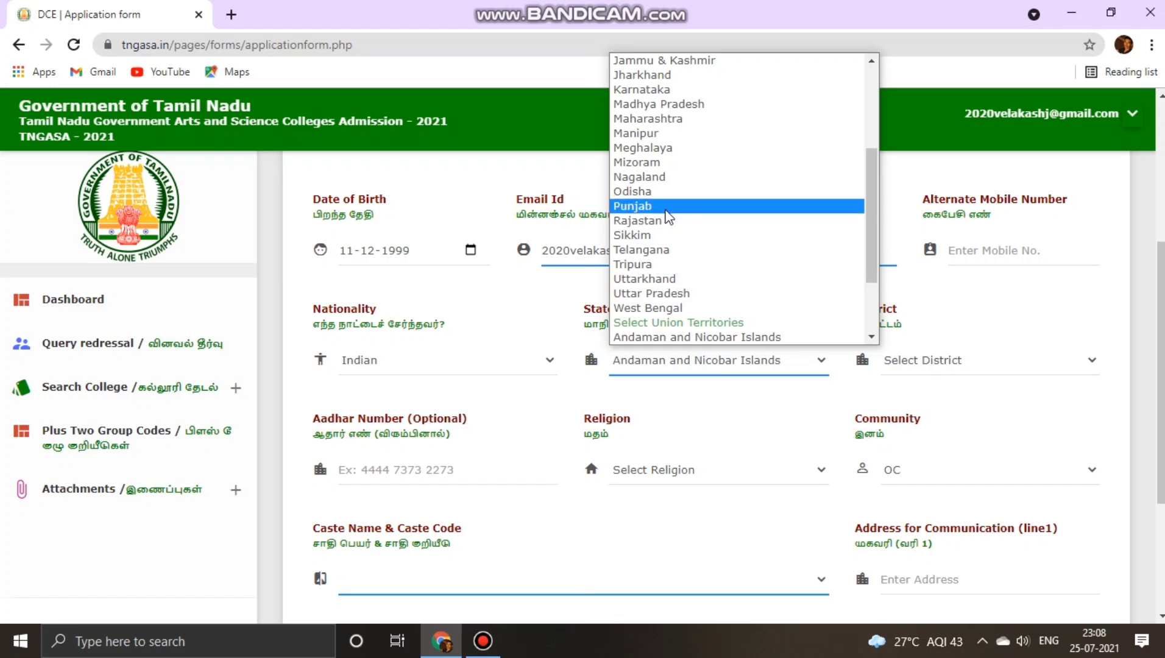
key("Down")
key("Down")
key("Down")
key("Down")
key("Down")
key("Down")
key("Down")
key("Down")
key("Down")
key("Down")
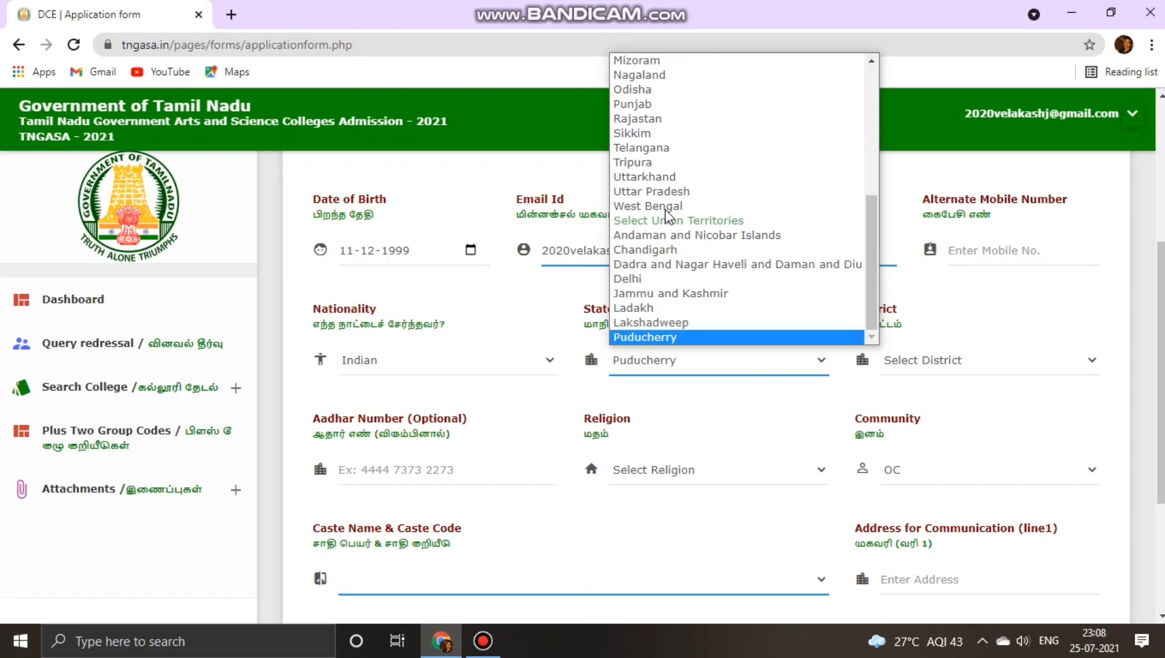
key("Up")
key("Up")
key("Up")
key("Up")
key("Up")
key("Up")
key("Up")
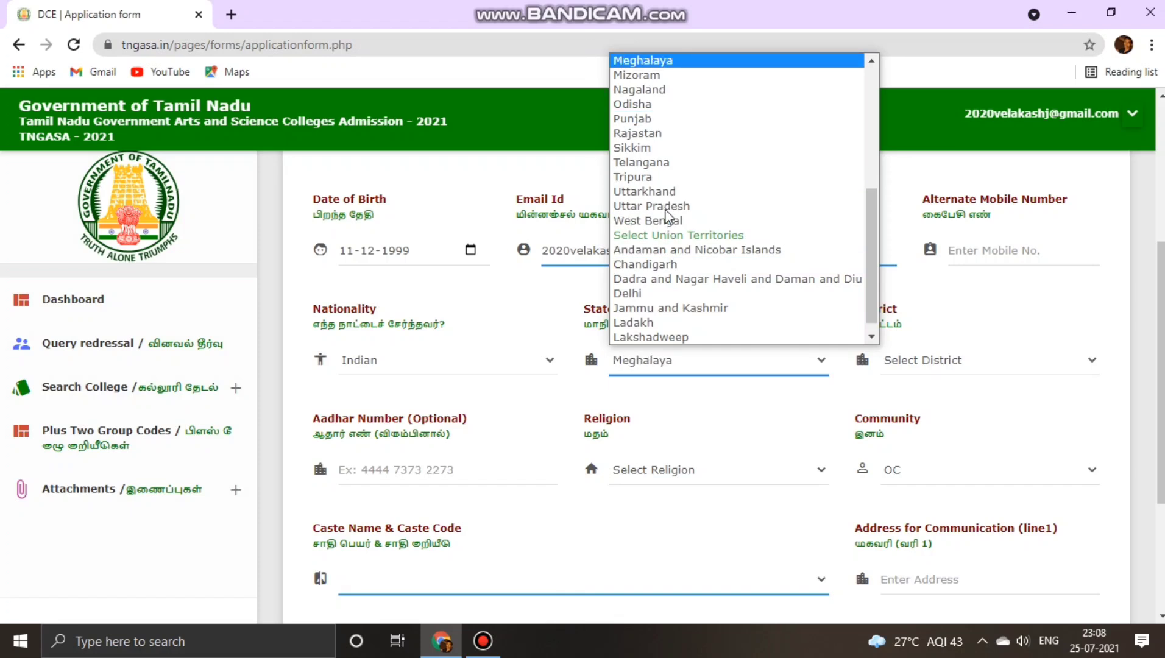
key("Down")
key("Down")
key("Down")
key("Down")
key("Down")
key("Down")
key("Down")
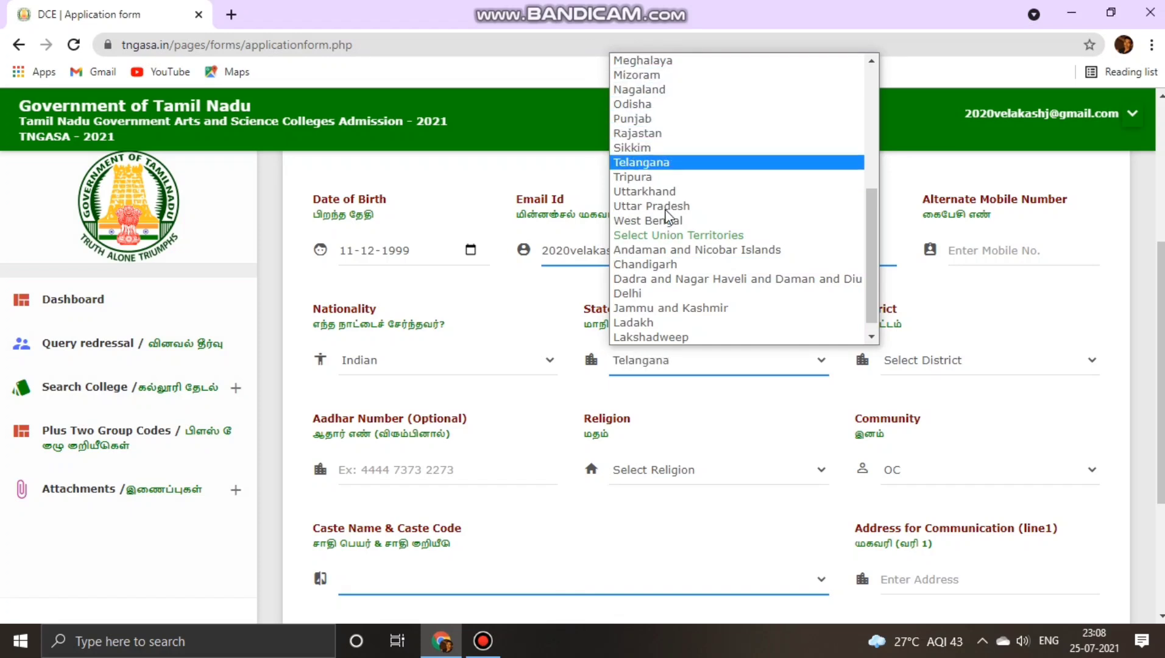
key("Down")
key("Down")
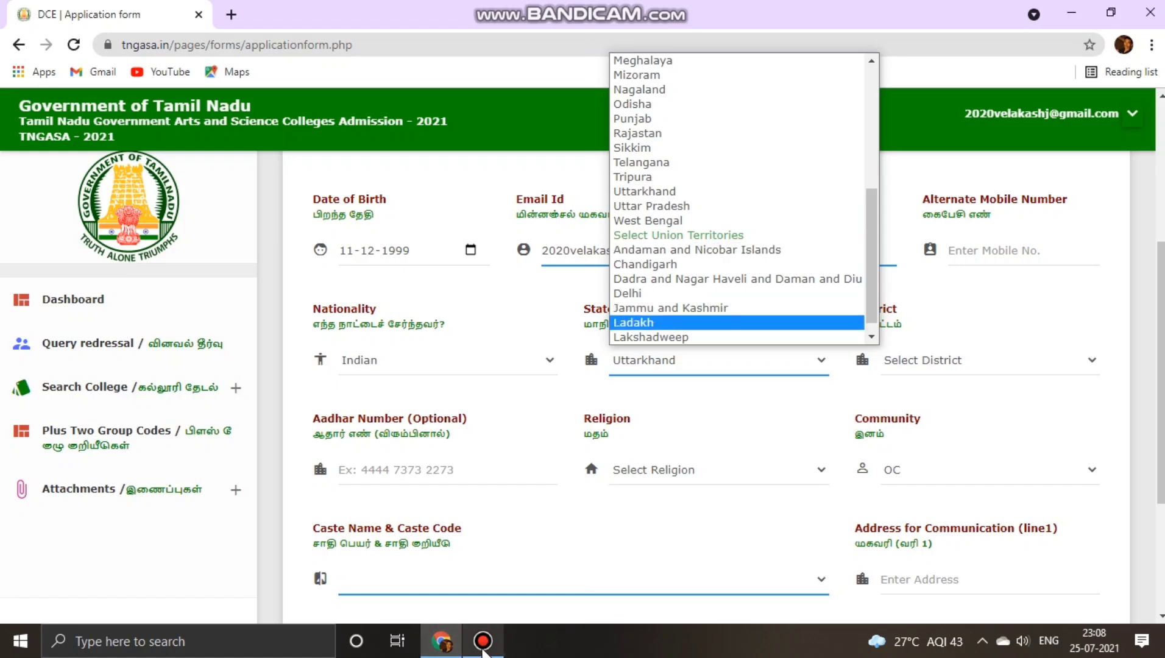
left_click(483, 646)
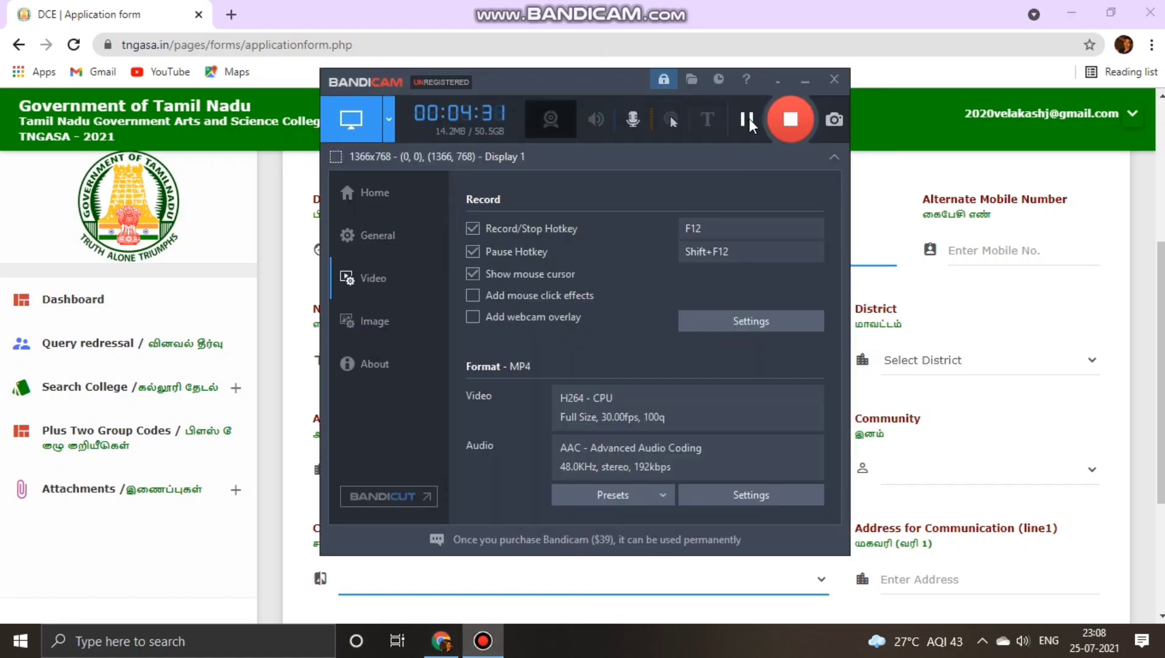
Step: Back on the application form, set State to Tamilnadu
left_click(748, 120)
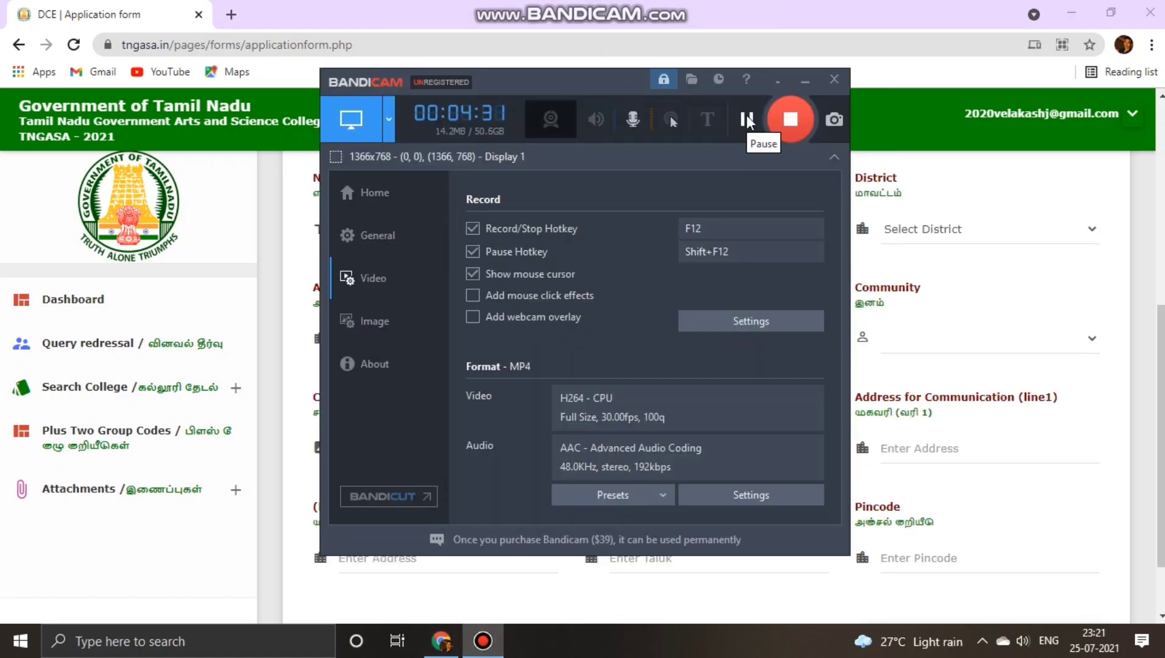
left_click(863, 166)
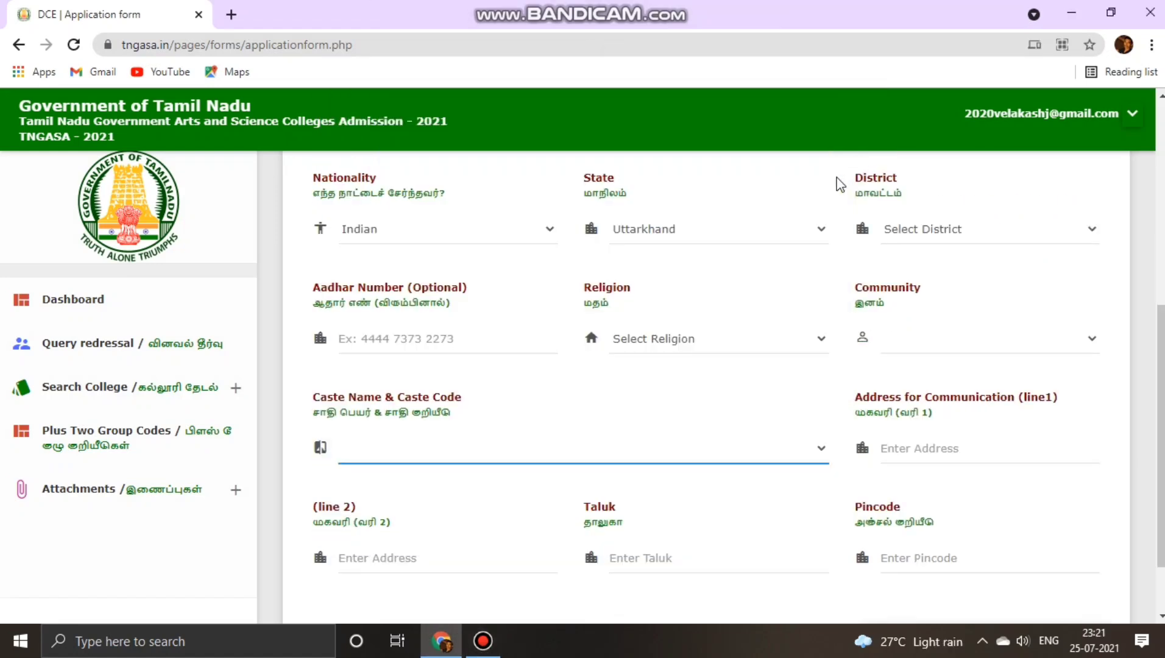
left_click(729, 240)
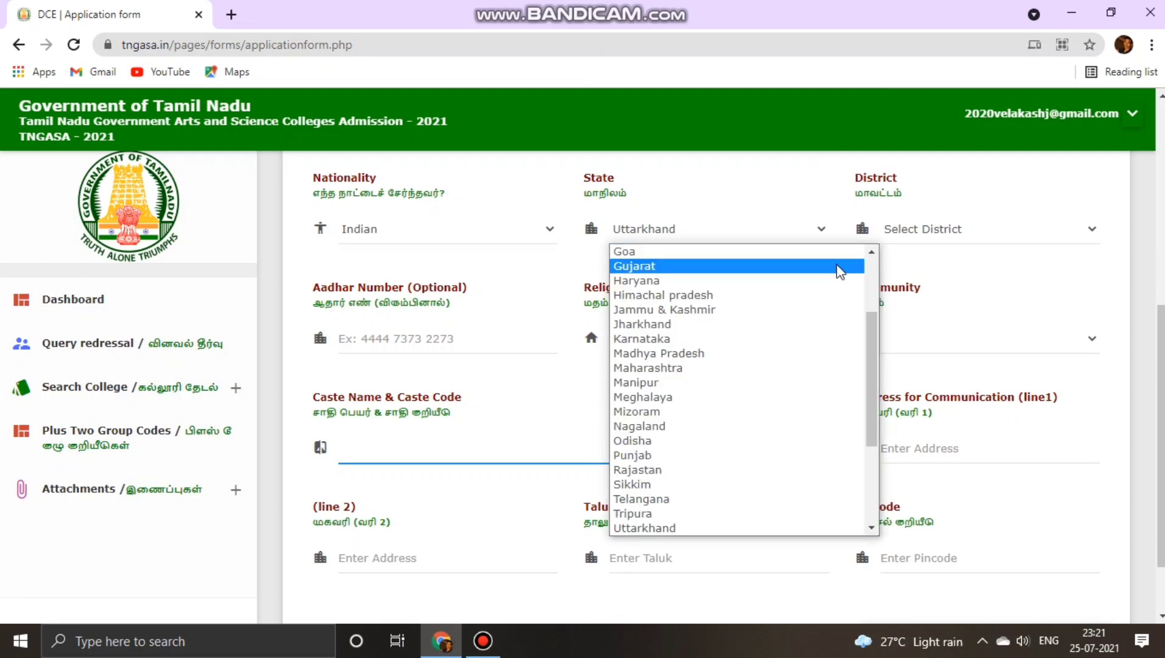
scroll(797, 284, "up", 3)
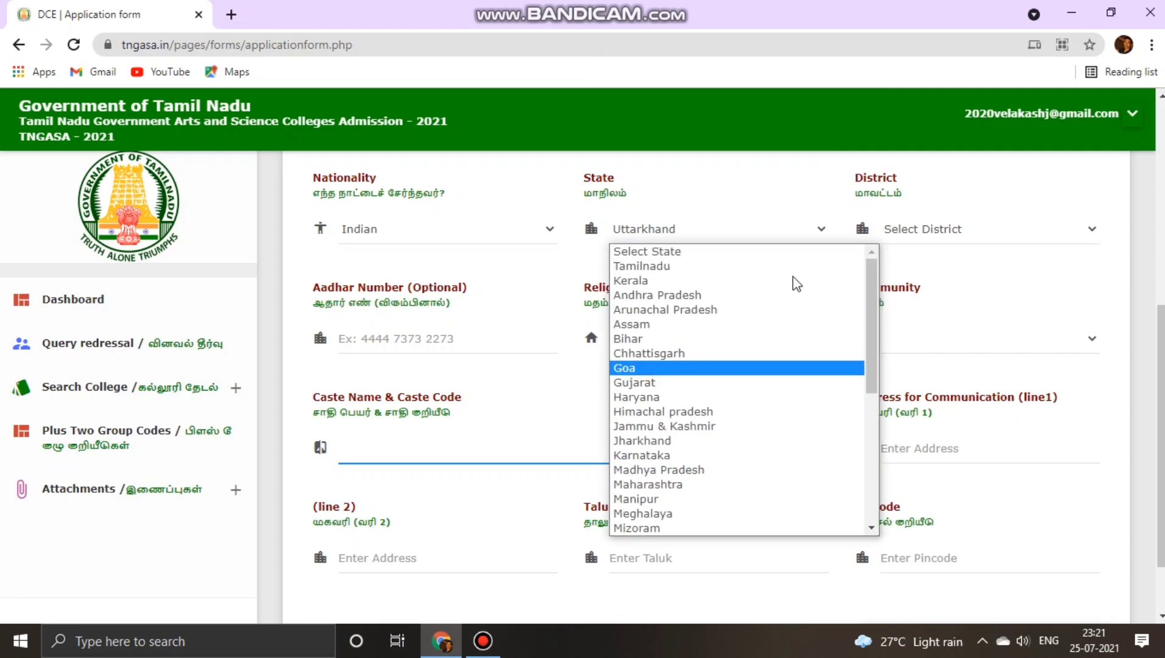
left_click(768, 267)
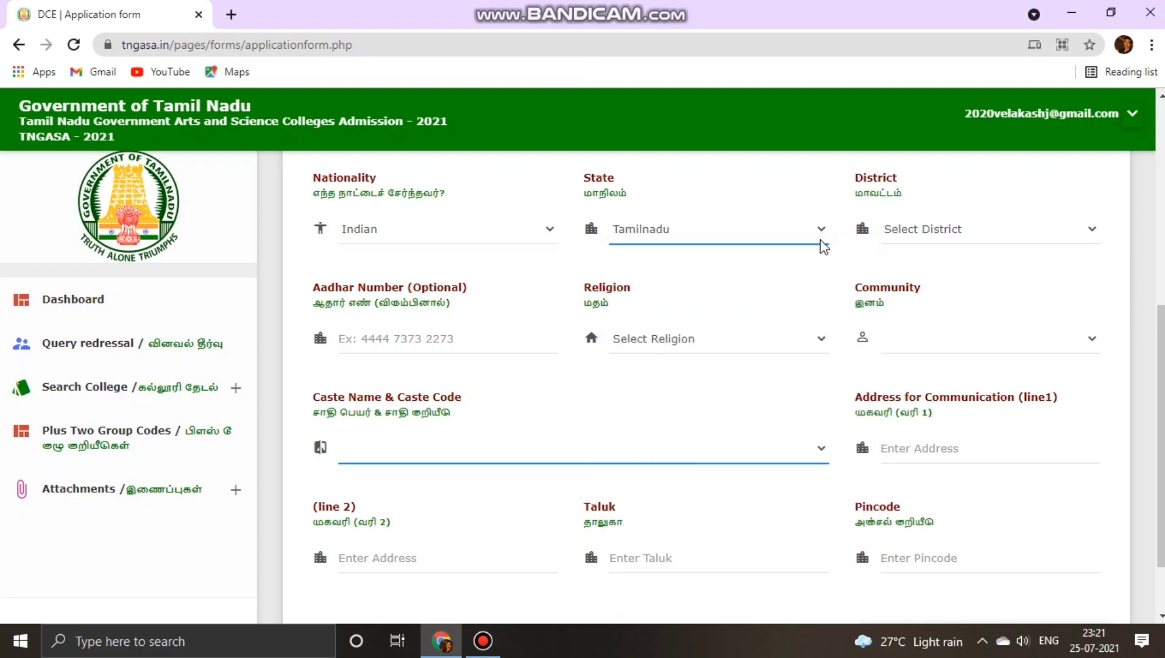
Step: Repeatedly open the District list trying to load districts, leaving it unset
left_click(892, 231)
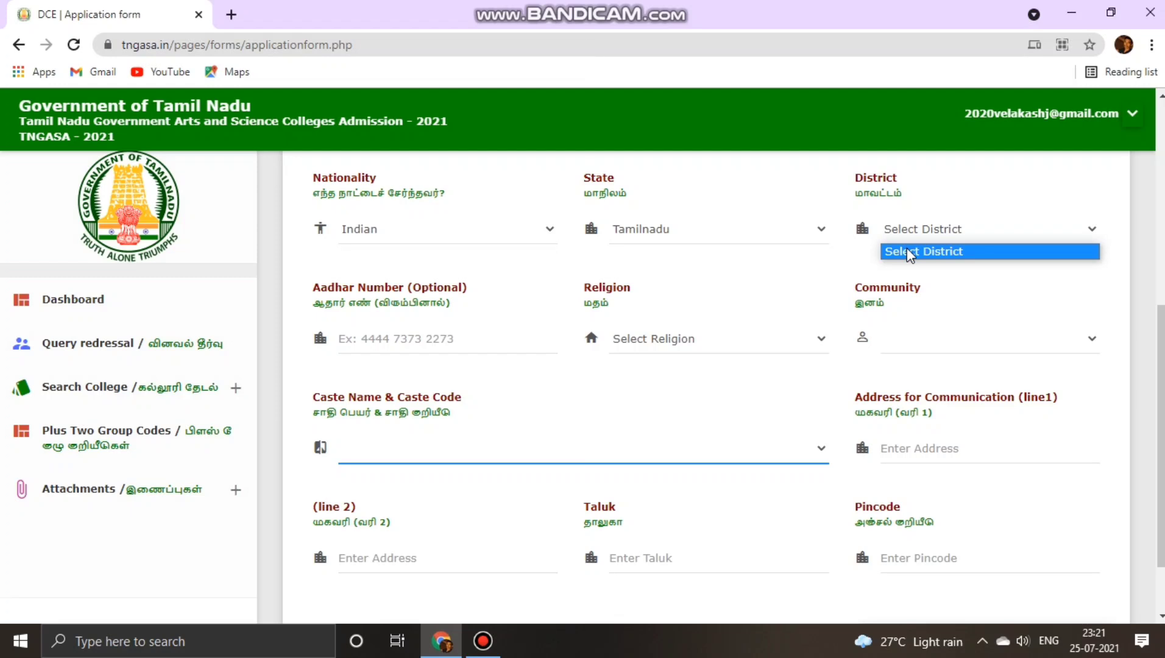
left_click(907, 249)
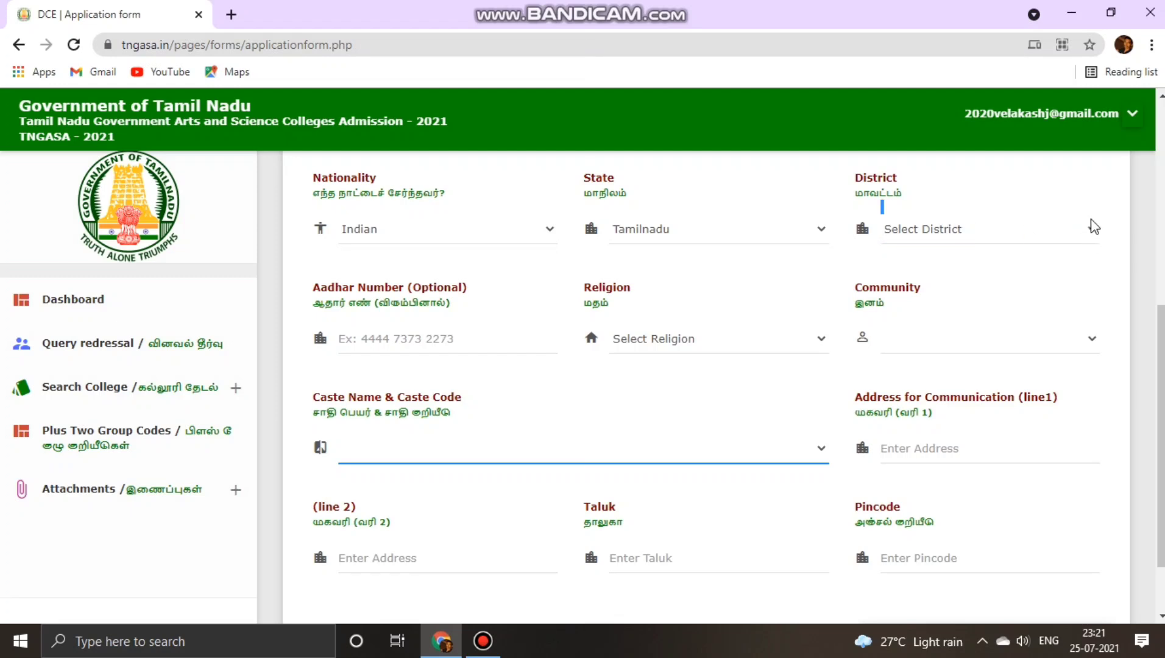
left_click(1090, 221)
left_click(1063, 259)
left_click(1033, 228)
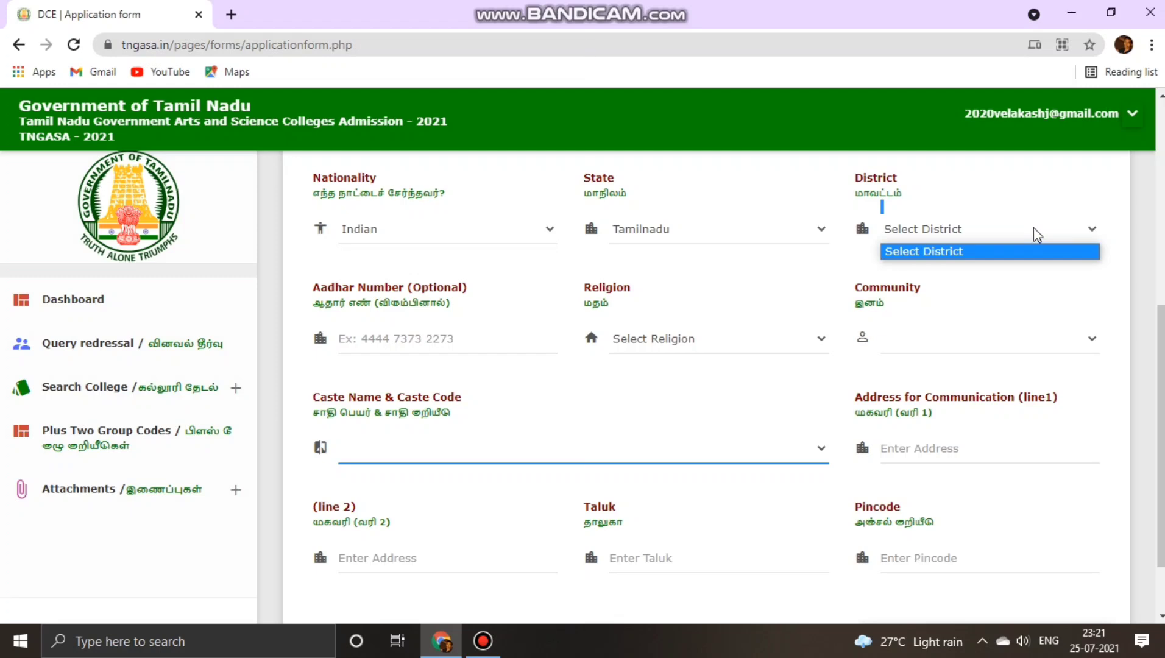
left_click(987, 227)
left_click(923, 227)
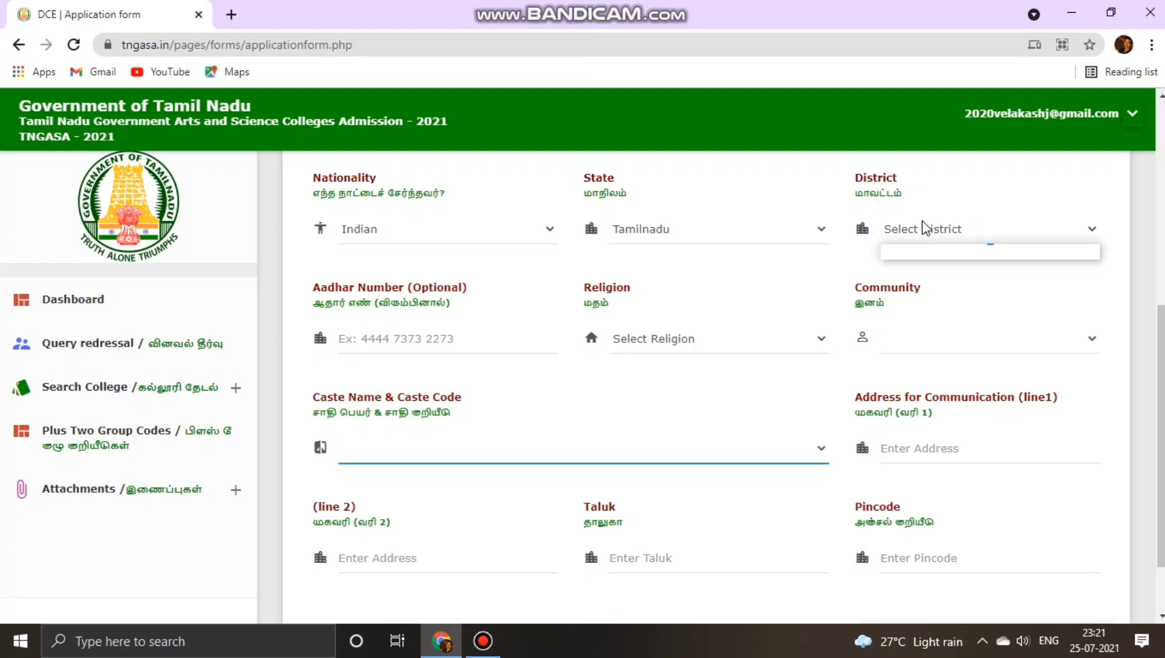
left_click(923, 229)
left_click(923, 229)
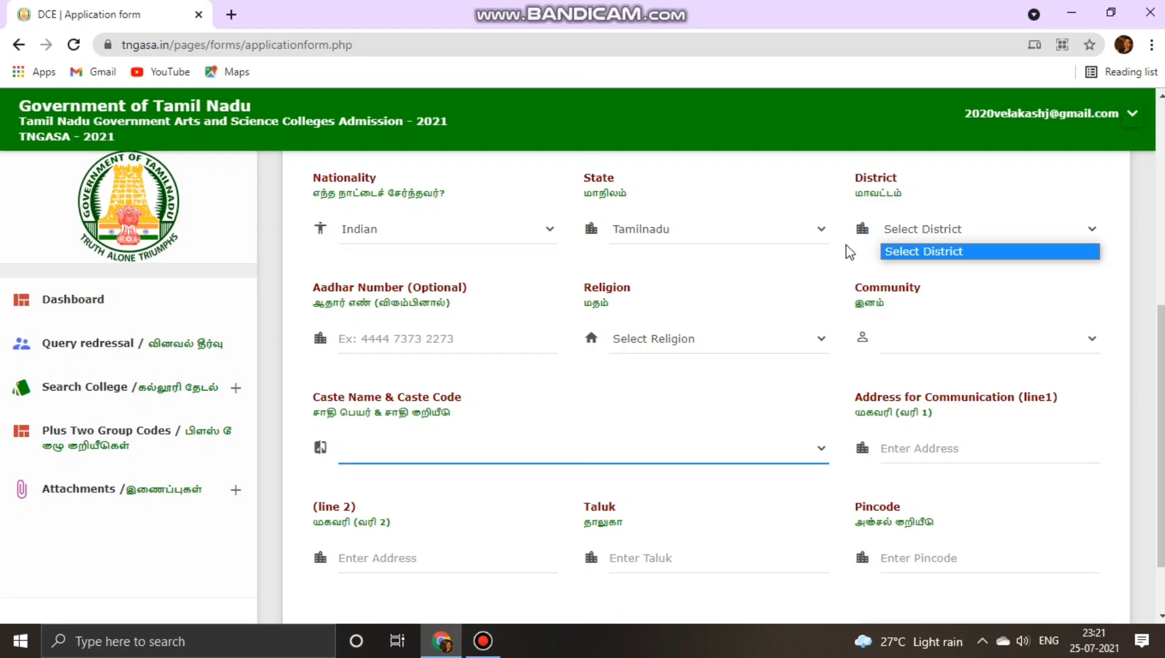
left_click(891, 232)
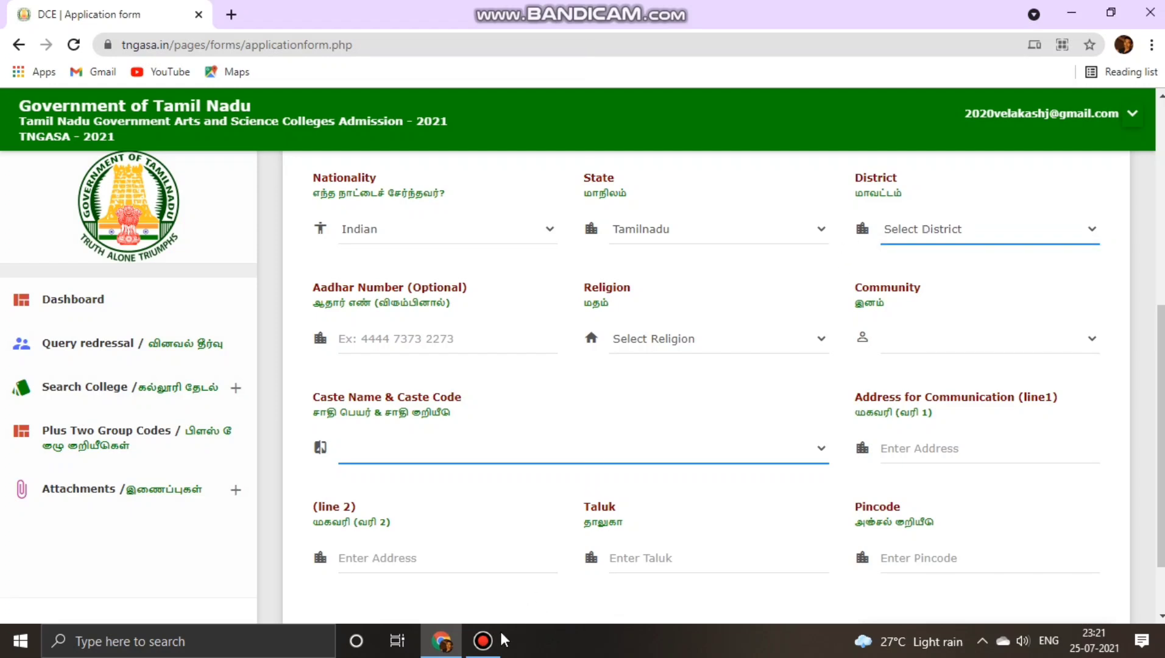
left_click(482, 641)
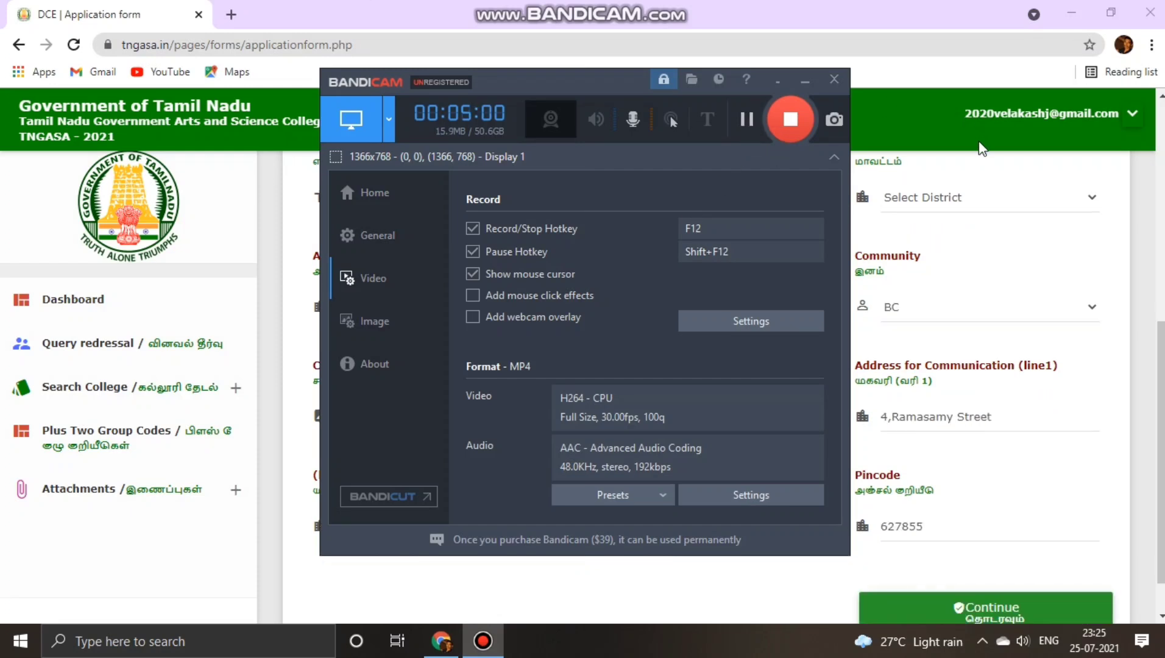
Step: Return to the form and recheck the Community dropdown, keeping BC
left_click(982, 149)
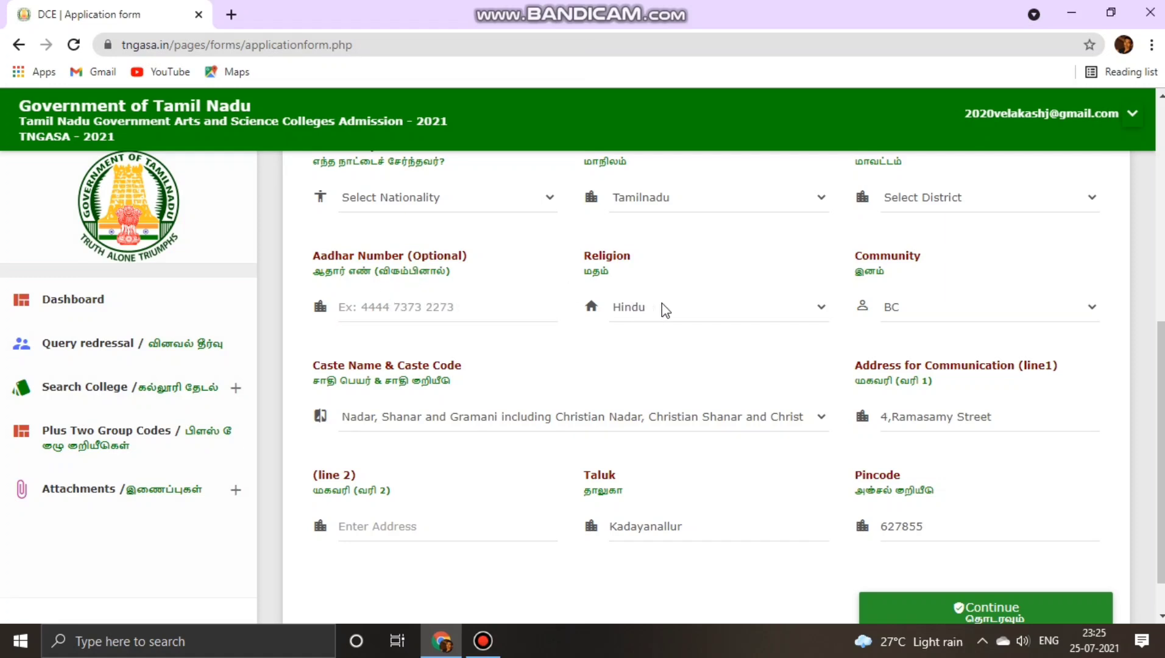
left_click(914, 314)
left_click(906, 343)
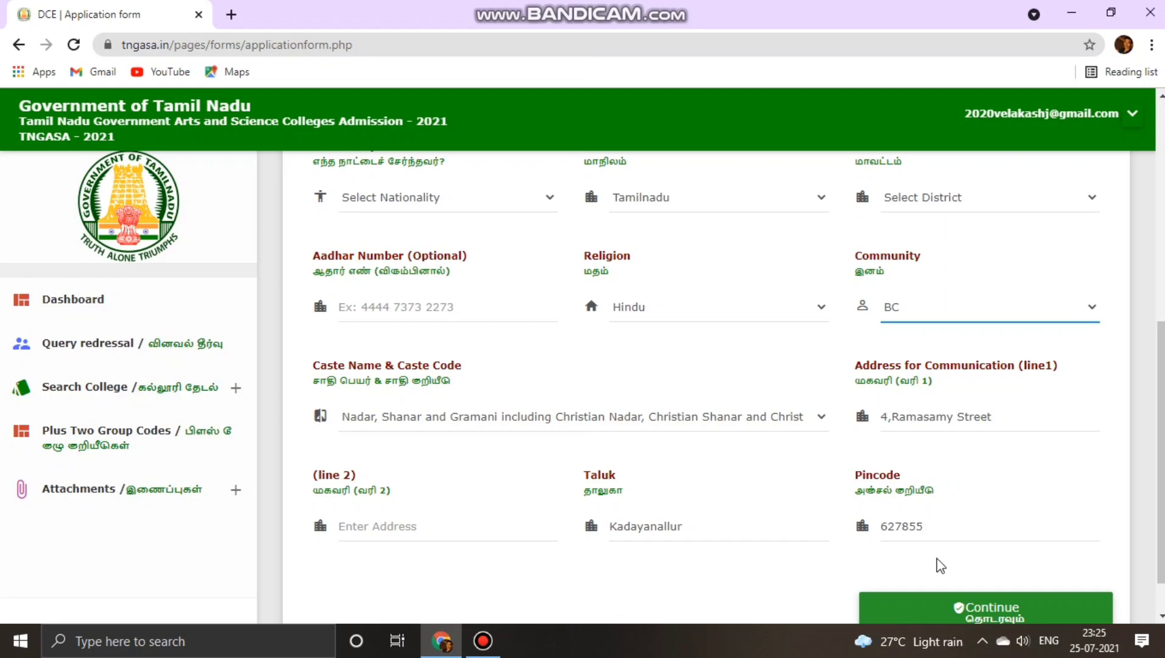
Step: Set Nationality to Indian and State to Tamilnadu
left_click(947, 618)
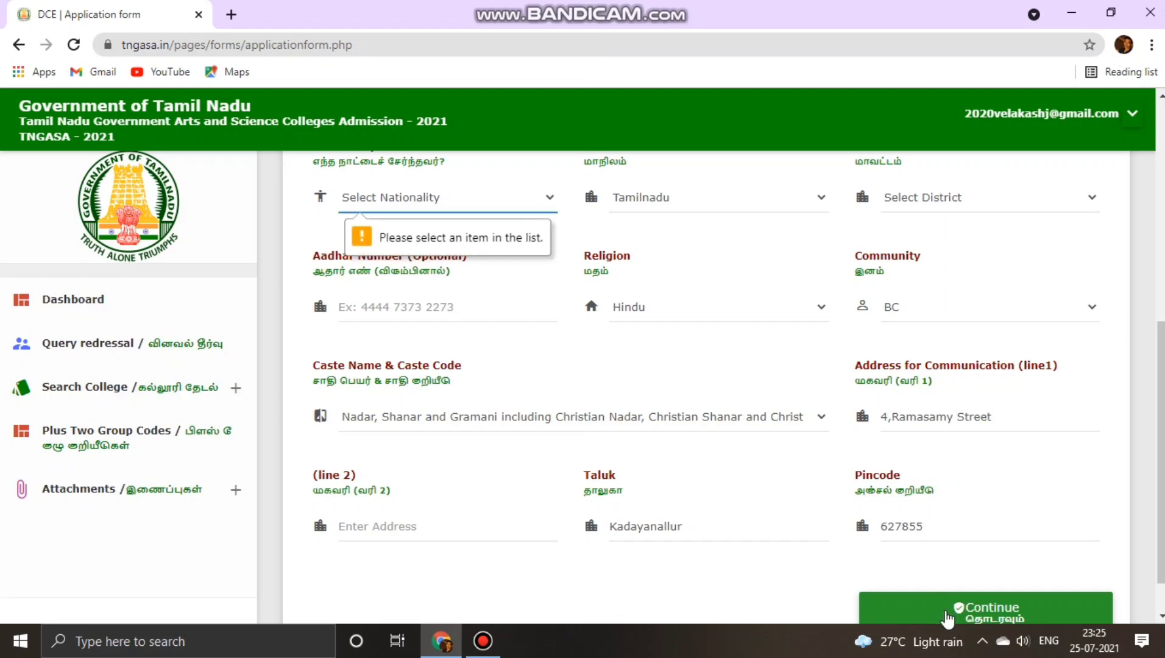
left_click(403, 201)
left_click(398, 231)
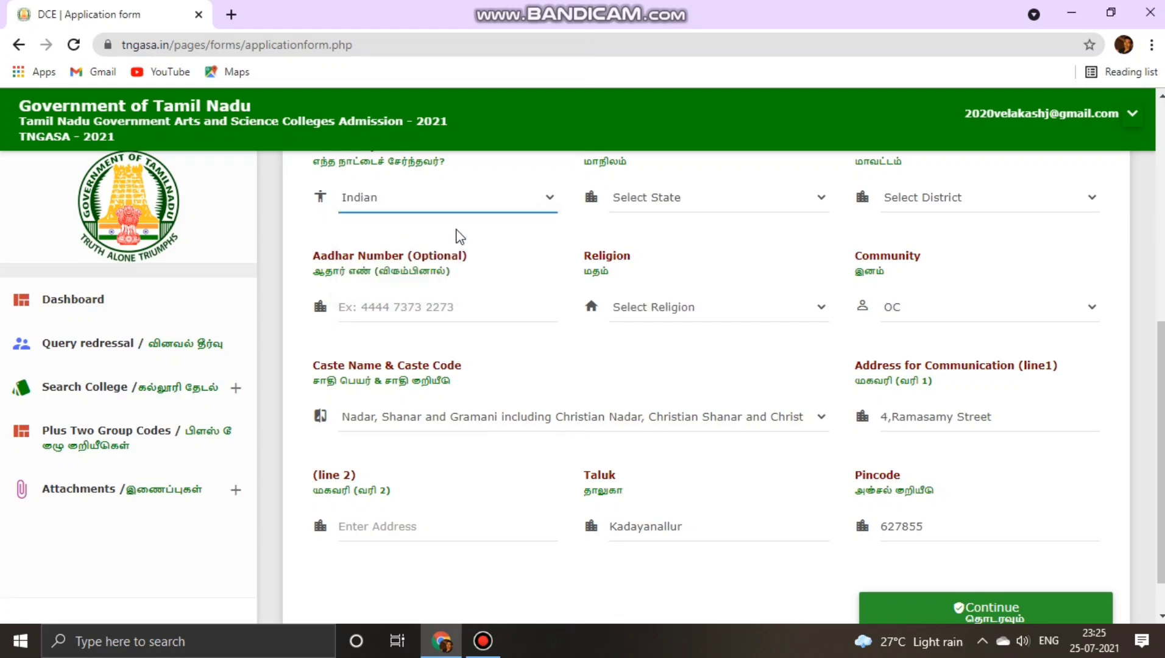
left_click(911, 619)
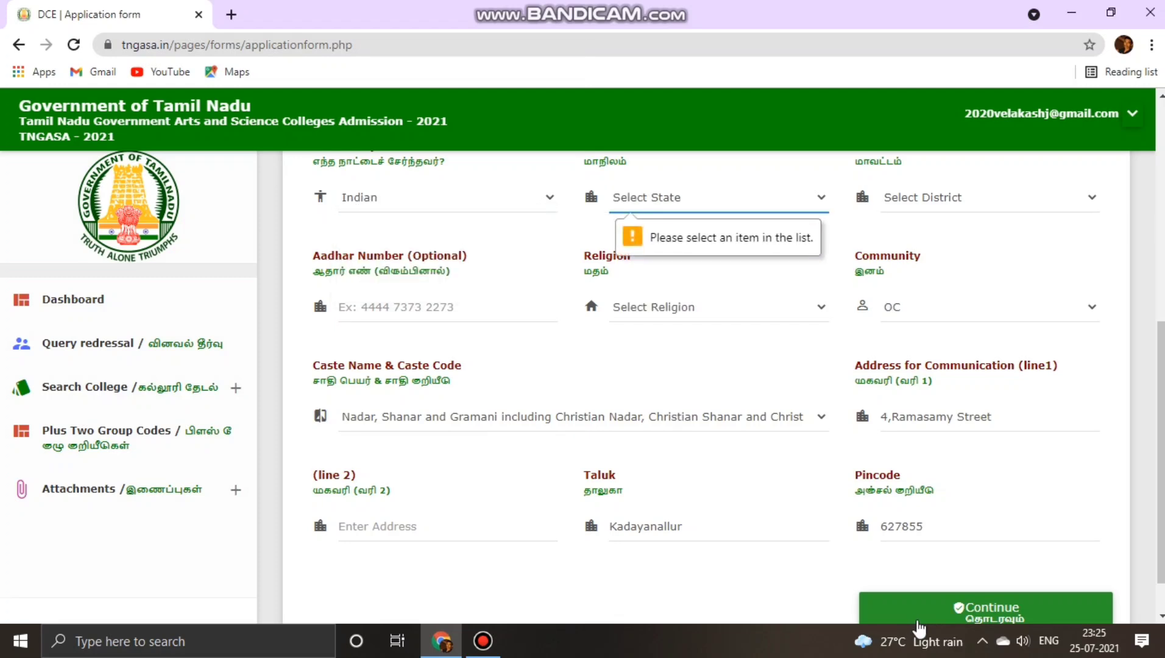
left_click(734, 196)
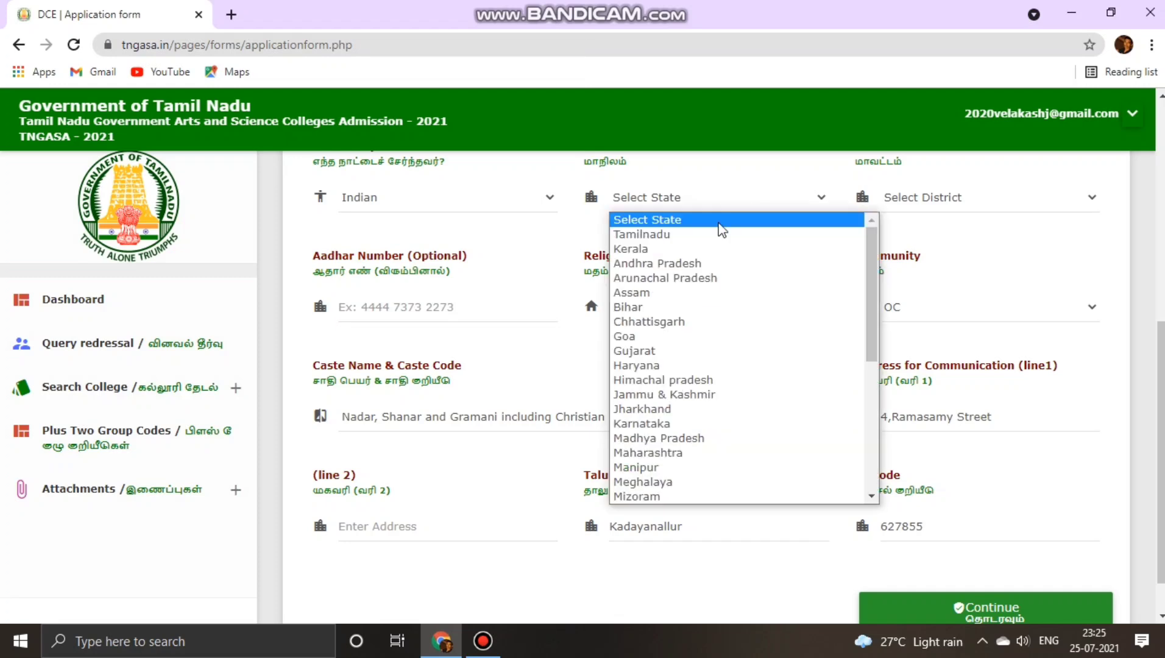
left_click(714, 238)
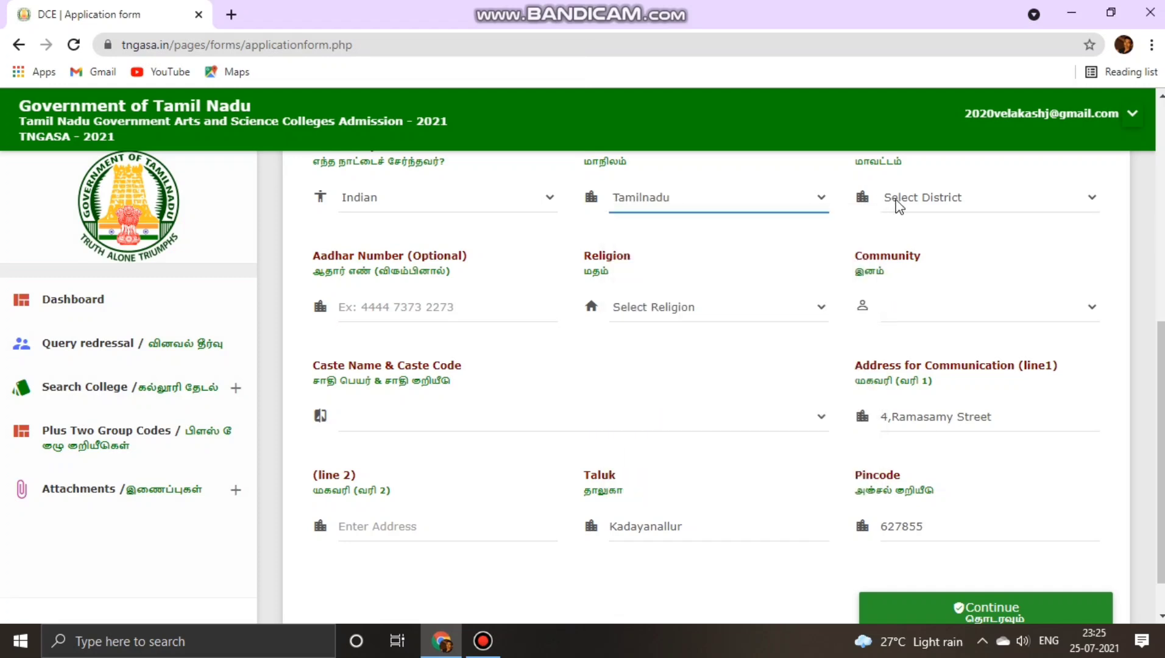
Step: Choose Hindu religion, BC community and Nadar-302 caste
left_click(713, 312)
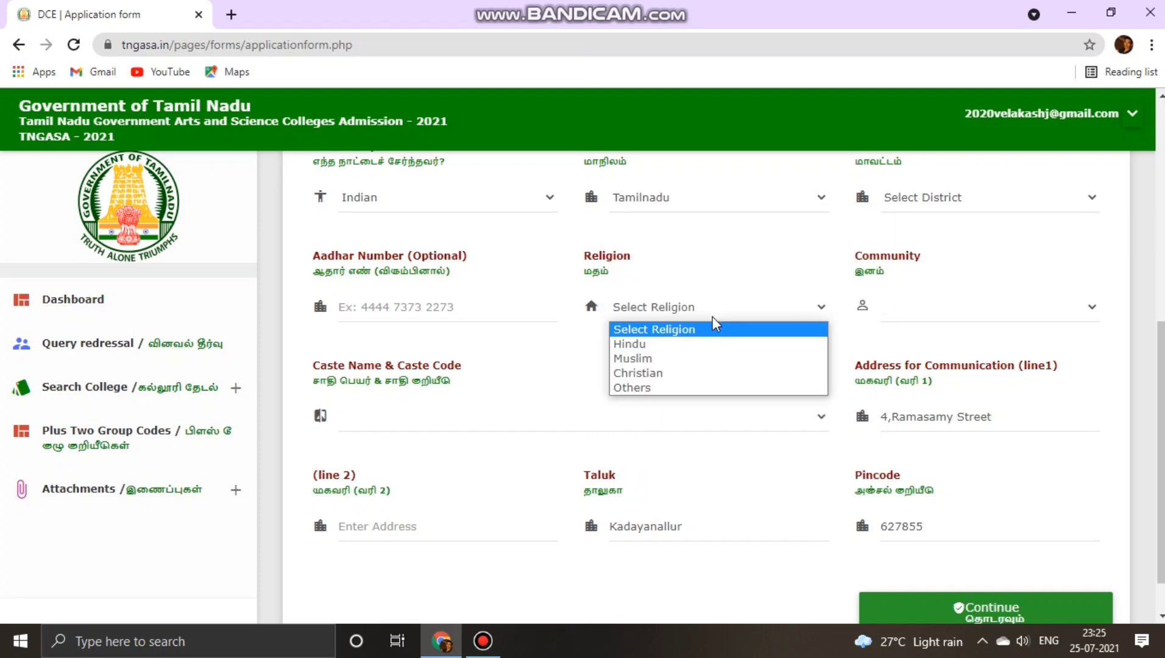
left_click(716, 344)
left_click(950, 314)
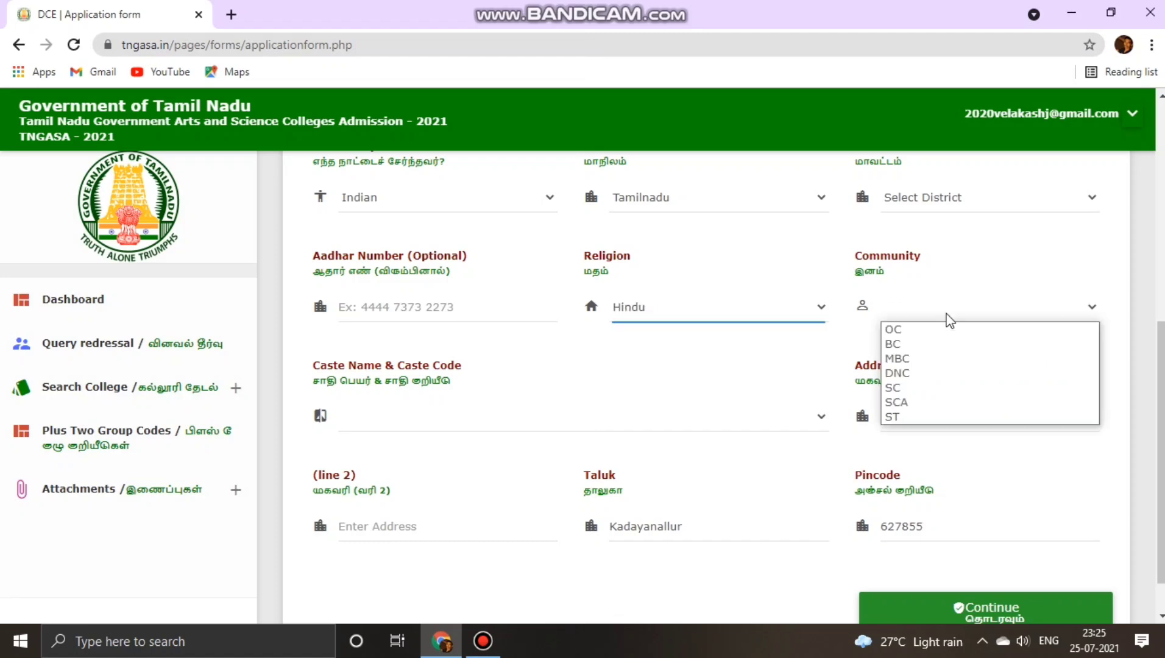
left_click(933, 345)
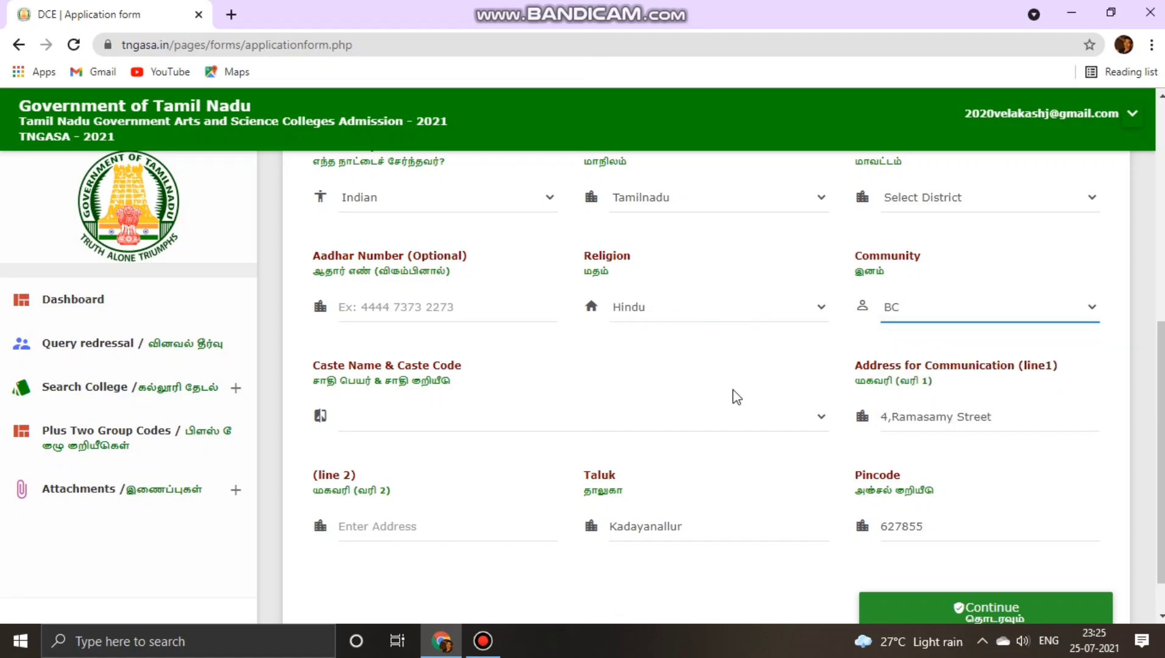
left_click(708, 405)
key("n")
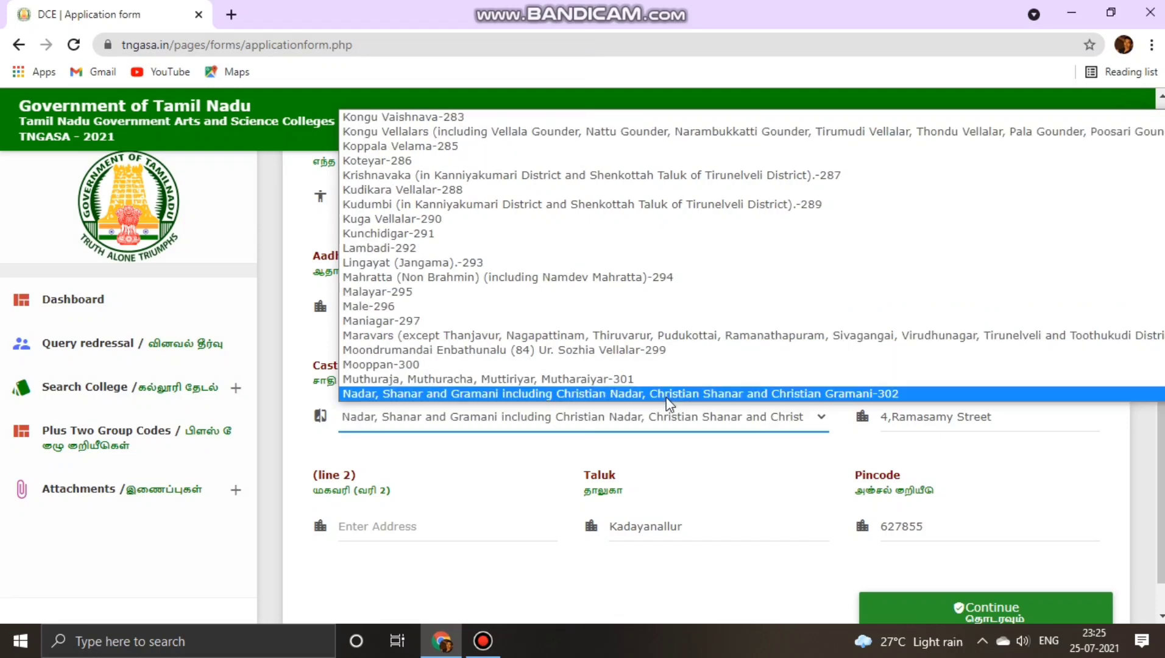
left_click(668, 395)
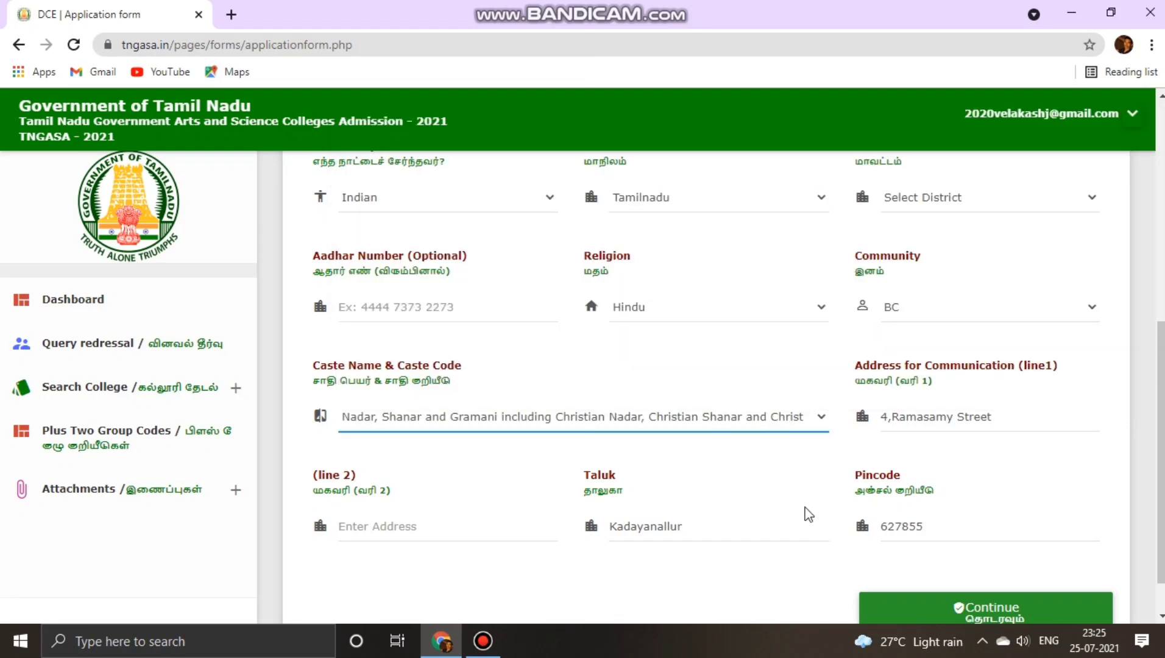
left_click(946, 198)
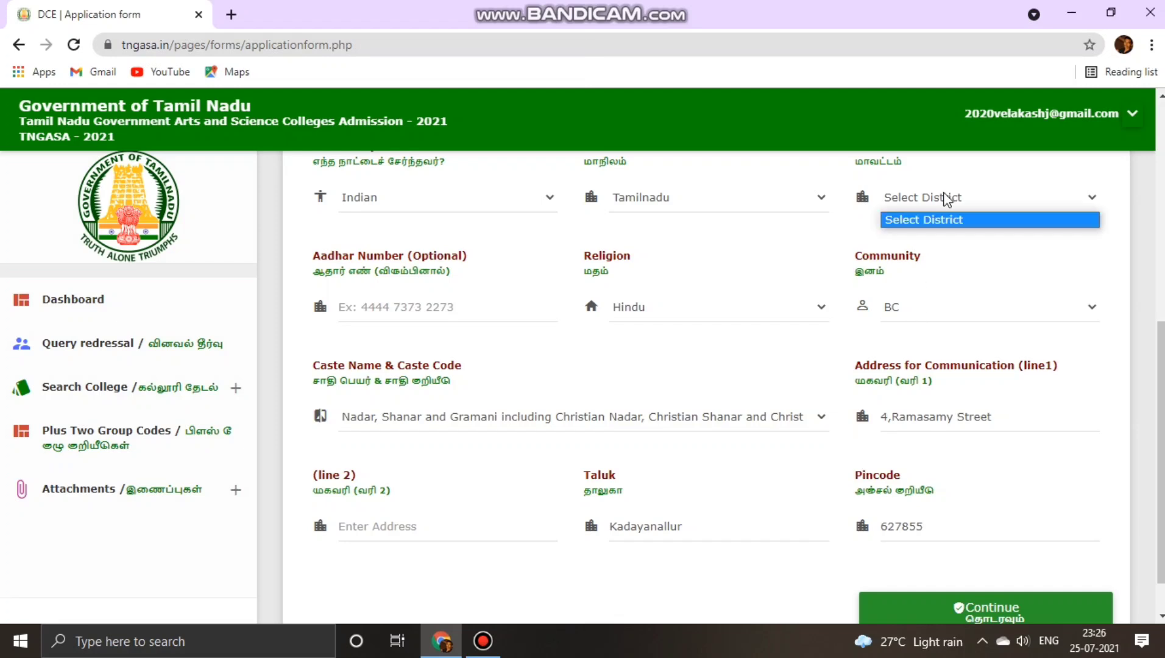
left_click(978, 609)
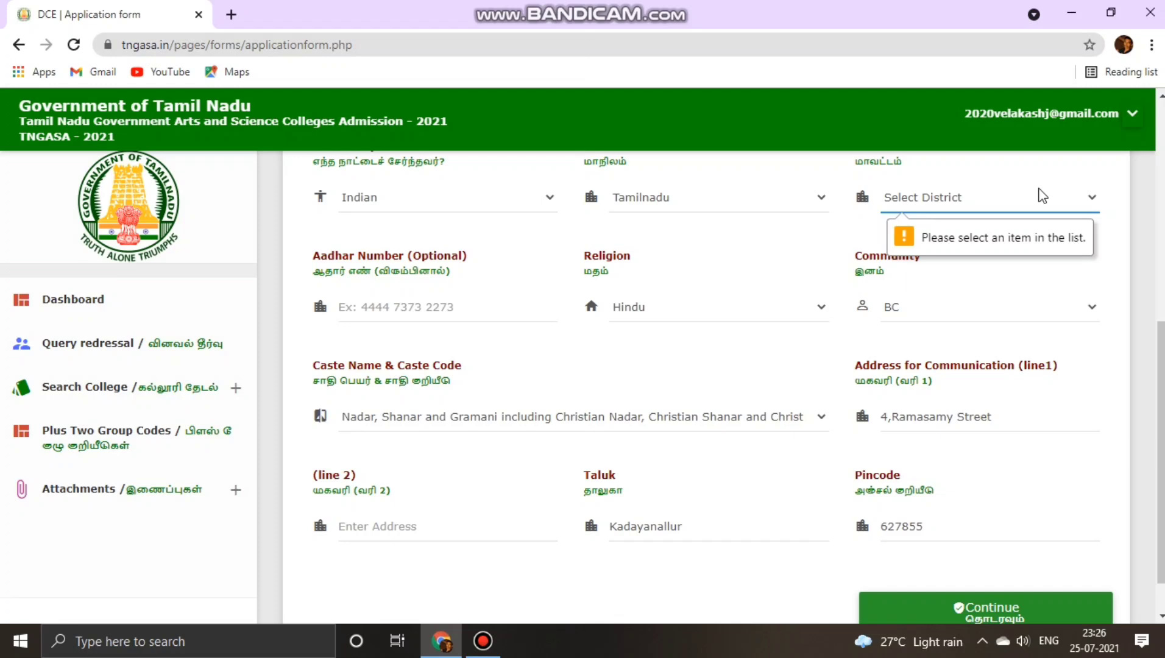
left_click(1093, 196)
left_click(1076, 238)
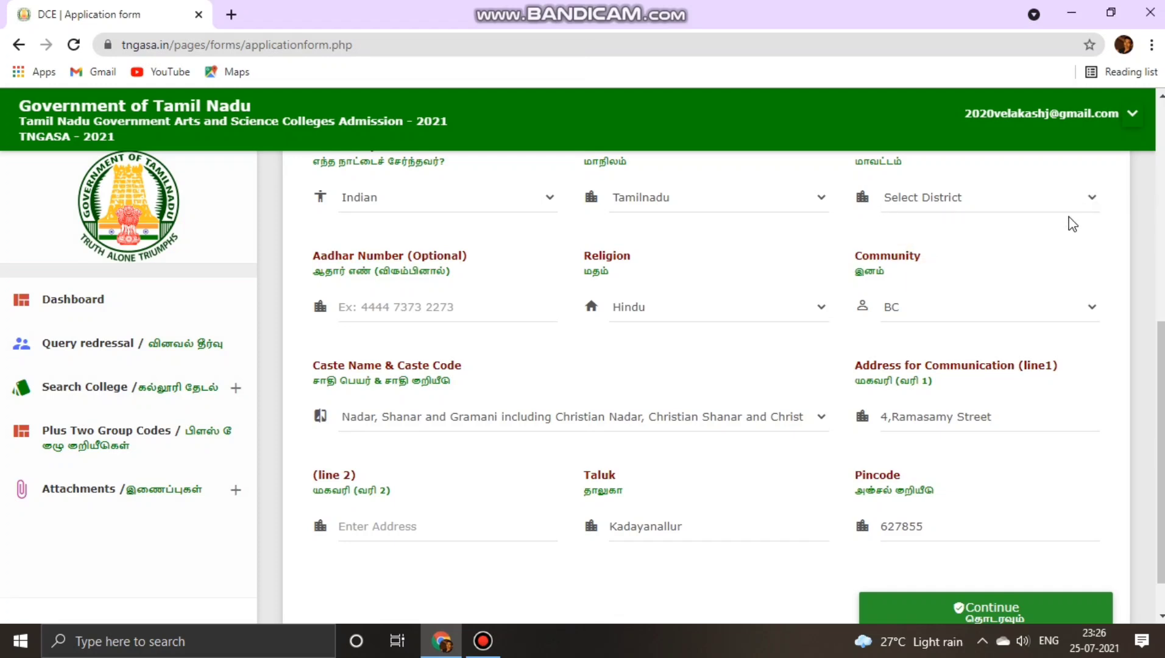
left_click(1075, 199)
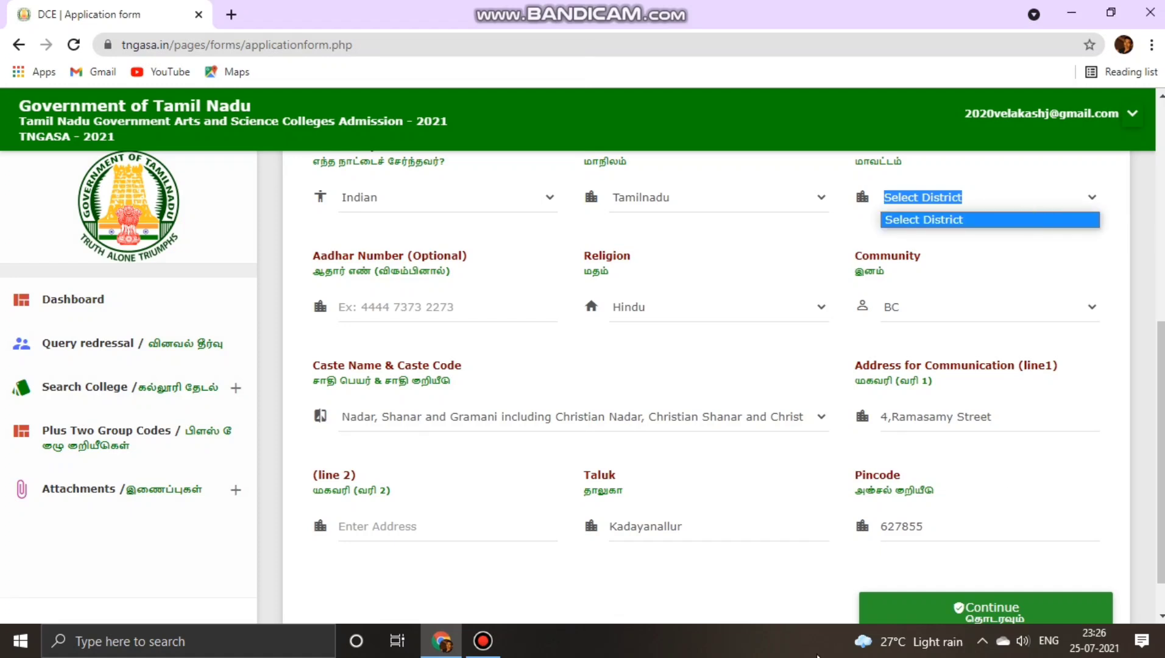
left_click(483, 640)
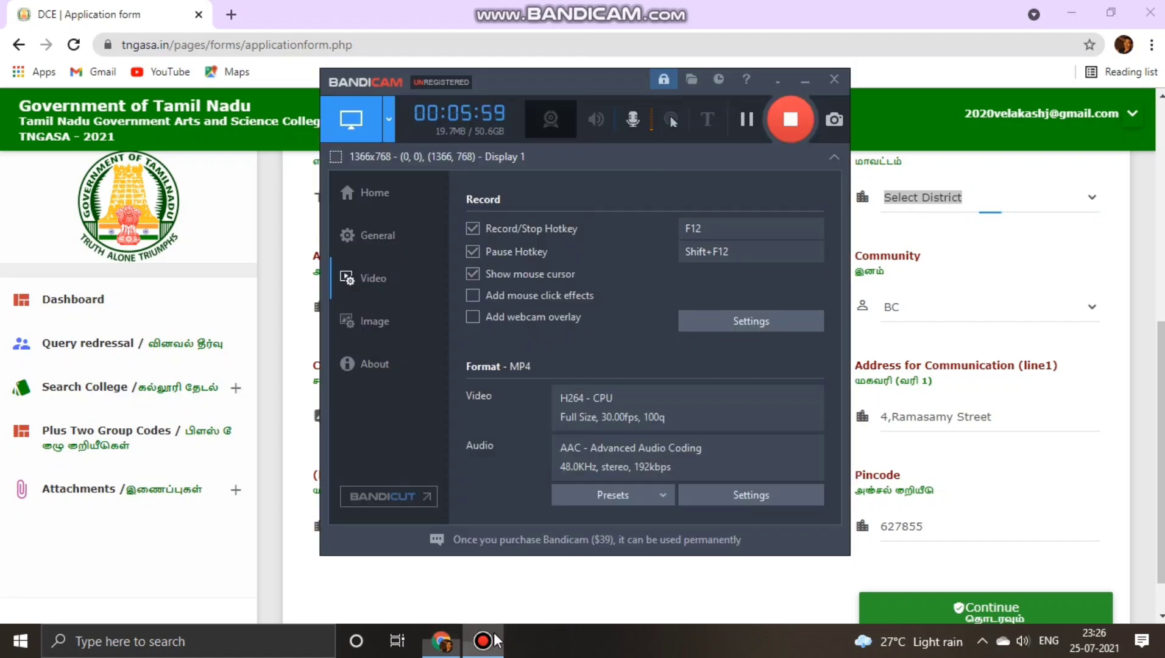
left_click(809, 126)
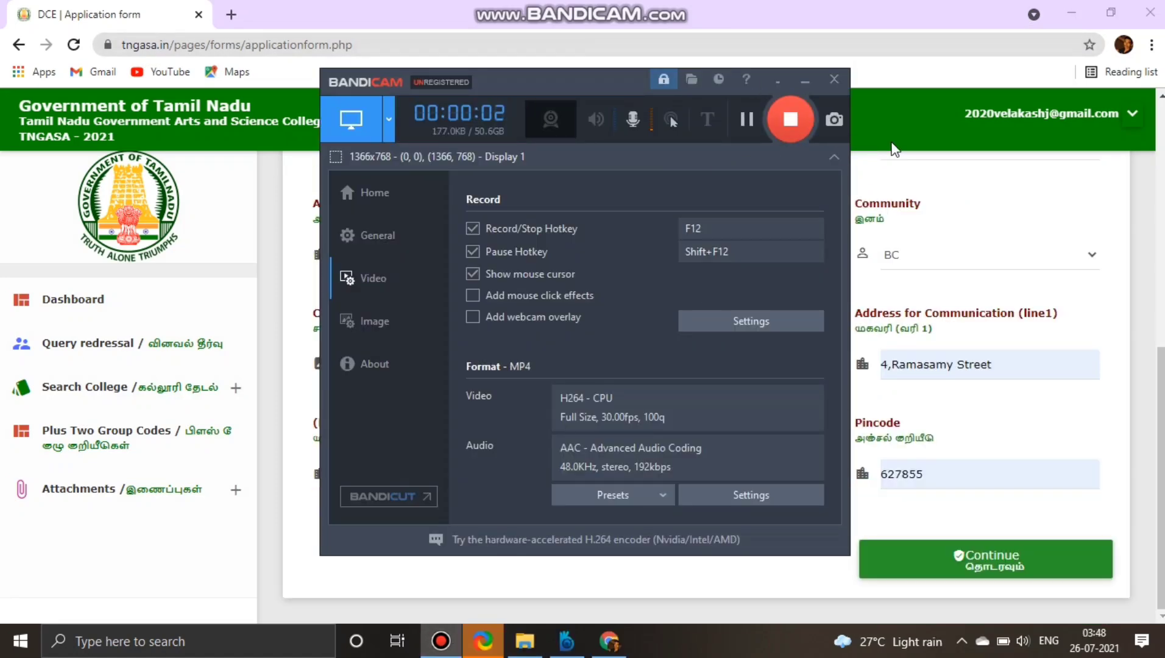
left_click(895, 149)
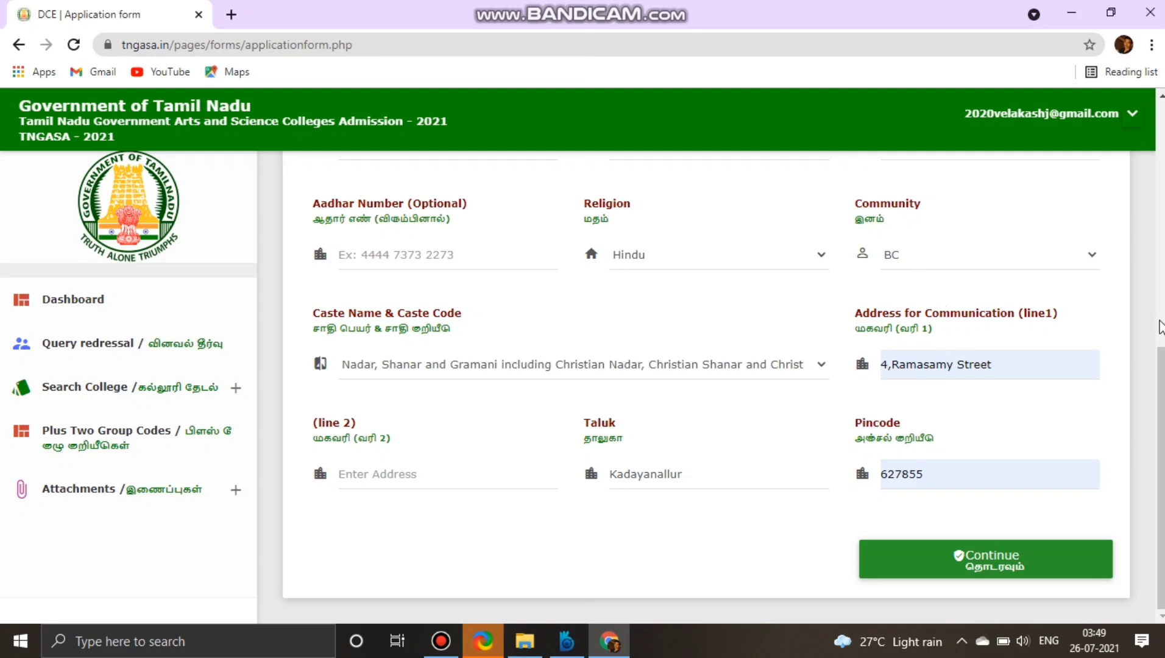
scroll(1161, 360, "up", 1)
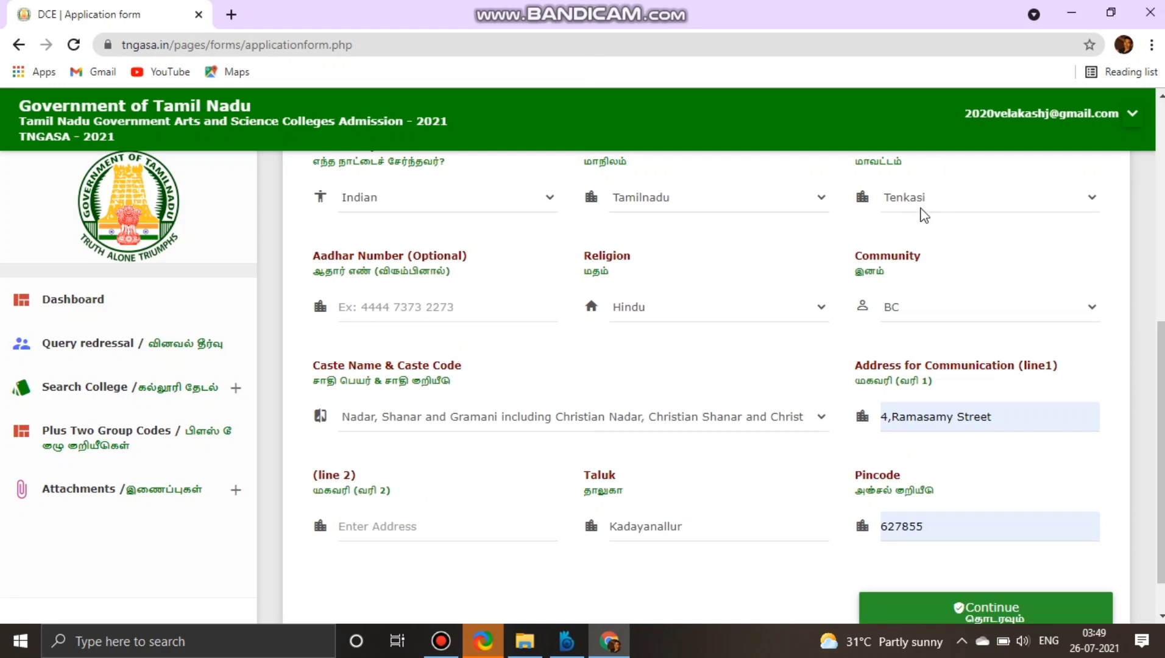
Step: Start entering 'Puliangudi' in address line 2, erasing the mistyped character
left_click(930, 617)
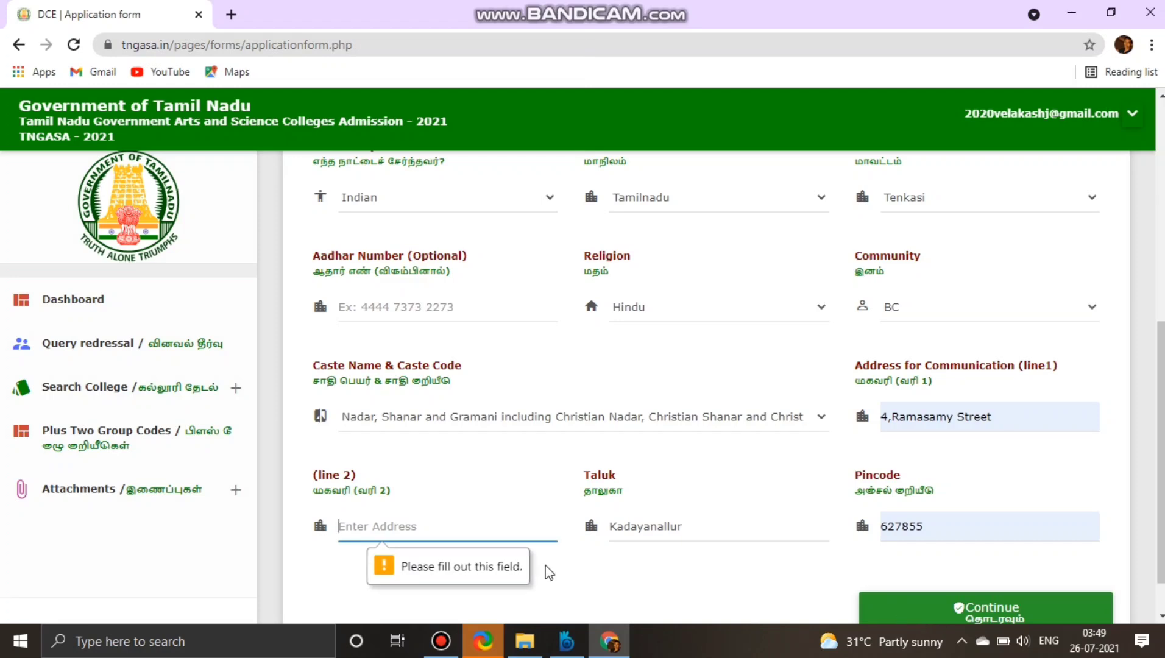
left_click(460, 527)
type("Pulianyu")
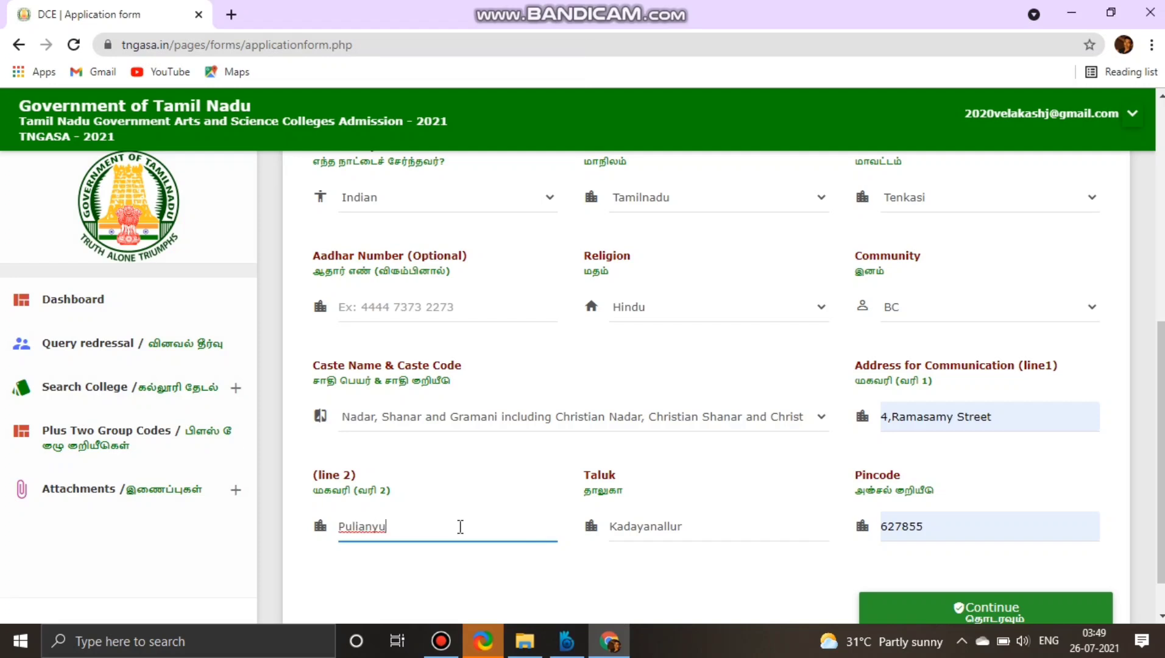
key("BackSpace")
key("BackSpace")
Step: Save personal info, then answer No for Differently Abled (type Not Applicable) and Eminent Sports Person
left_click(926, 620)
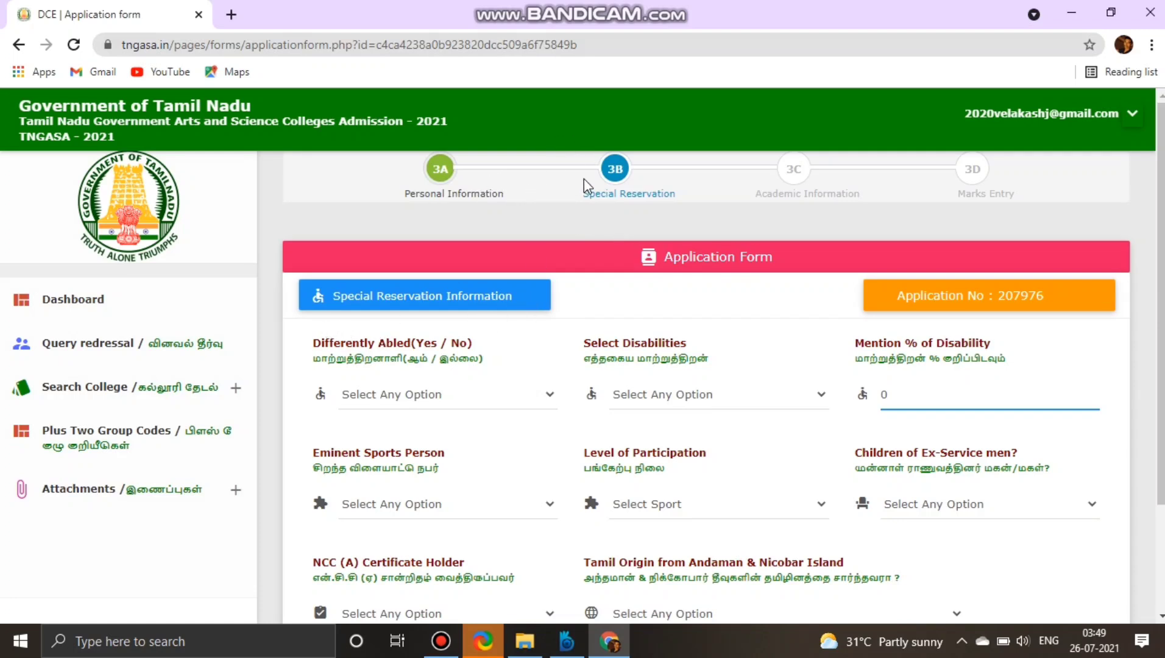
left_click(414, 395)
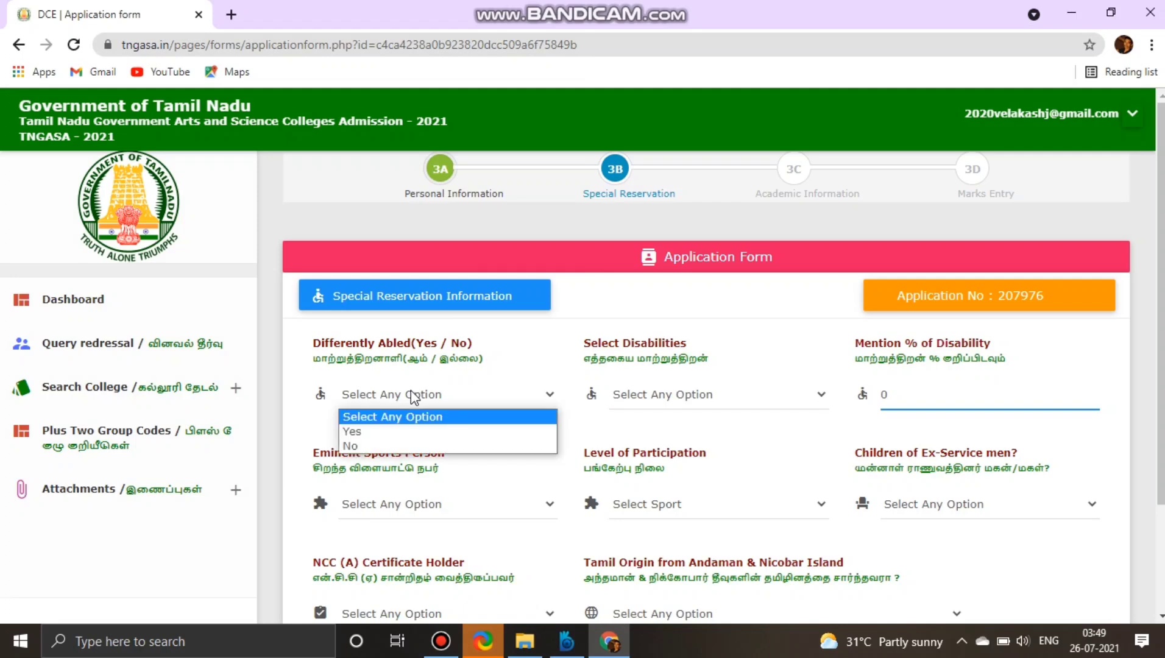
left_click(404, 445)
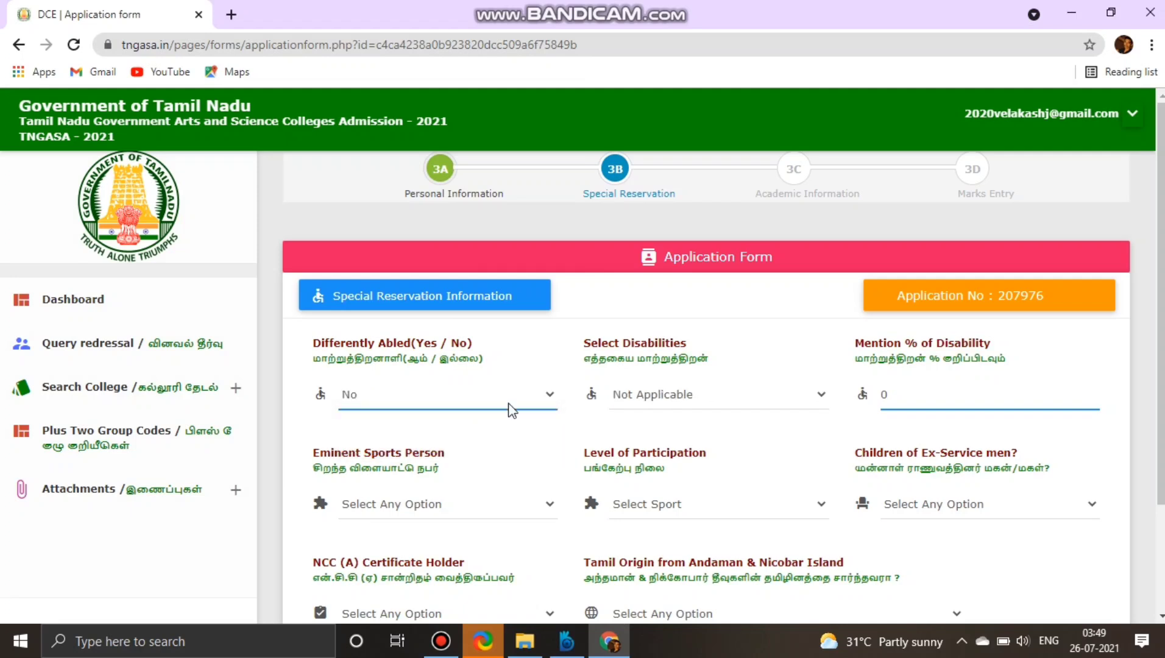
left_click(649, 384)
left_click(643, 413)
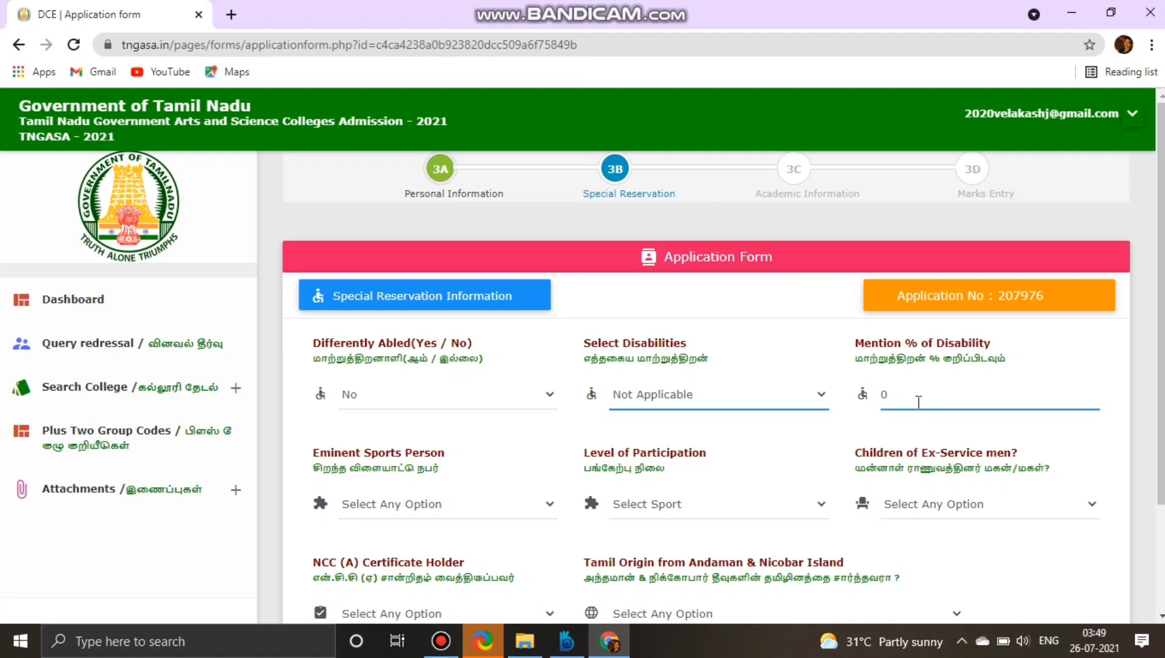
left_click(445, 508)
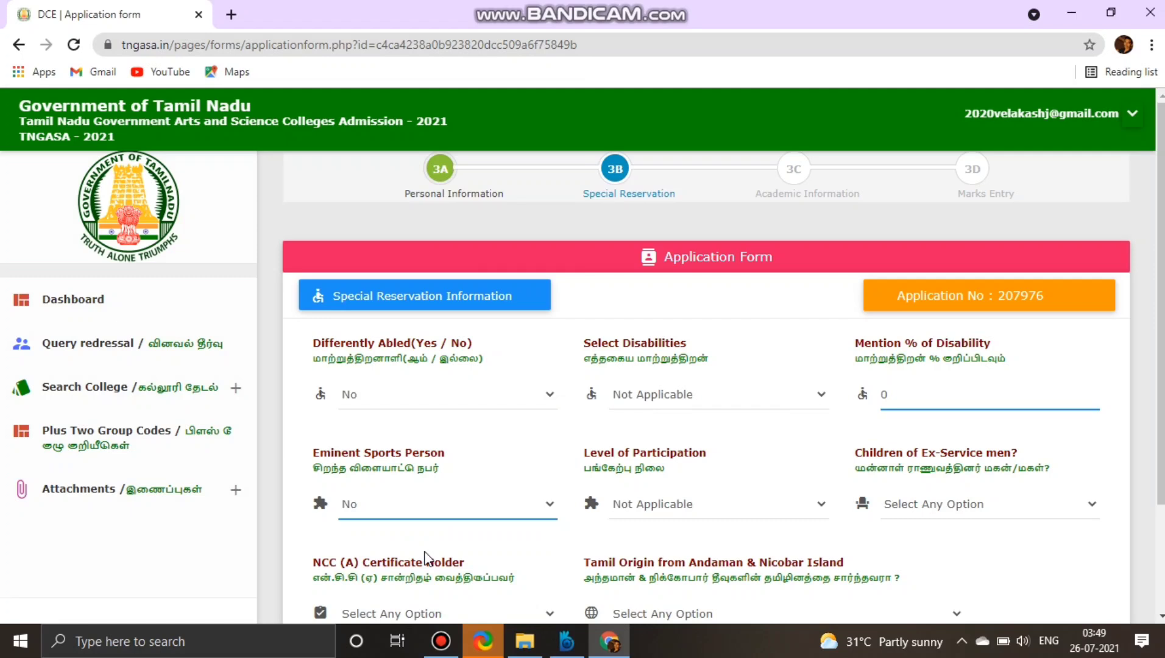
Step: Answer No for Ex-Service men's children, NCC and Tamil Origin from Andaman, then save
left_click(946, 502)
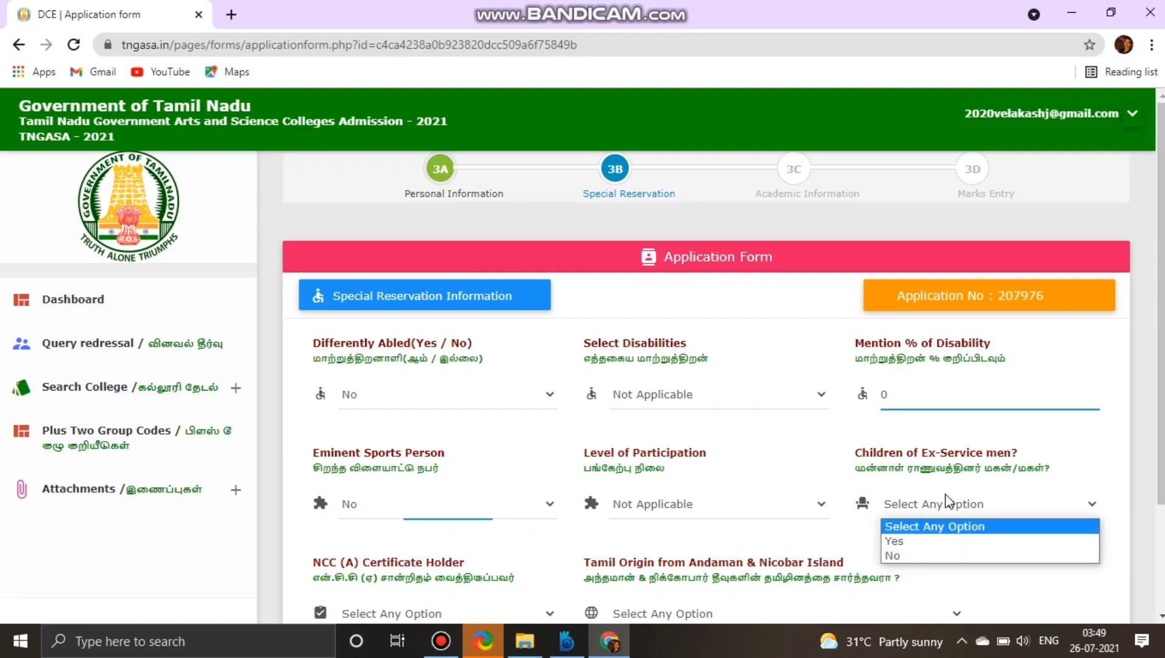
left_click(935, 556)
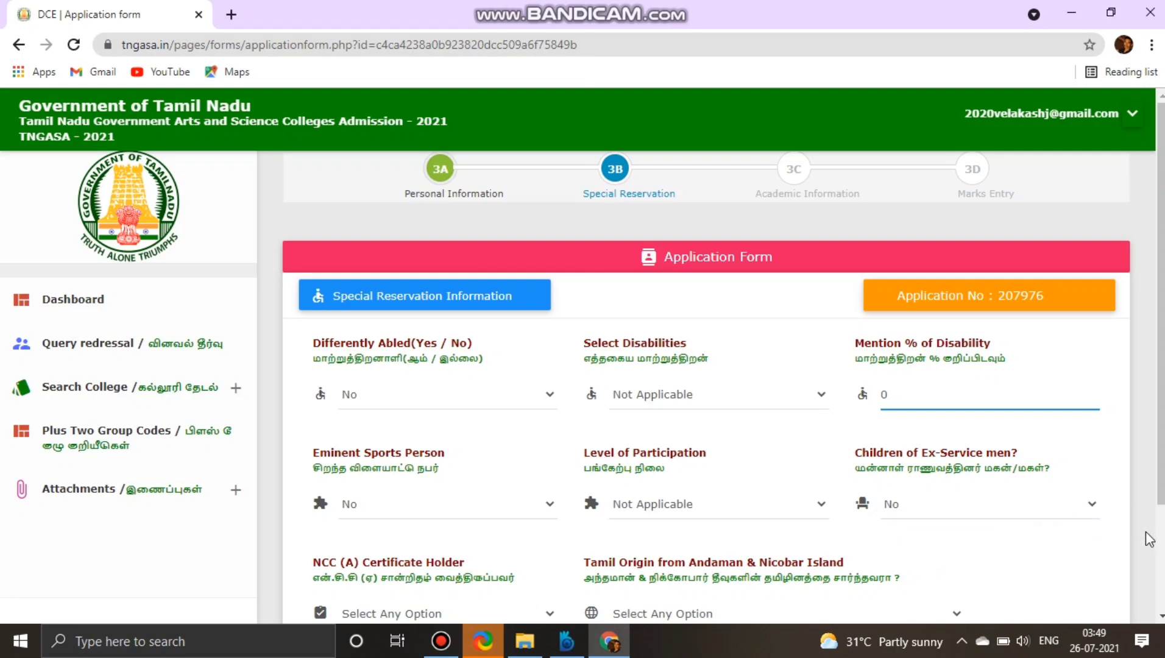
scroll(1146, 531, "down", 3)
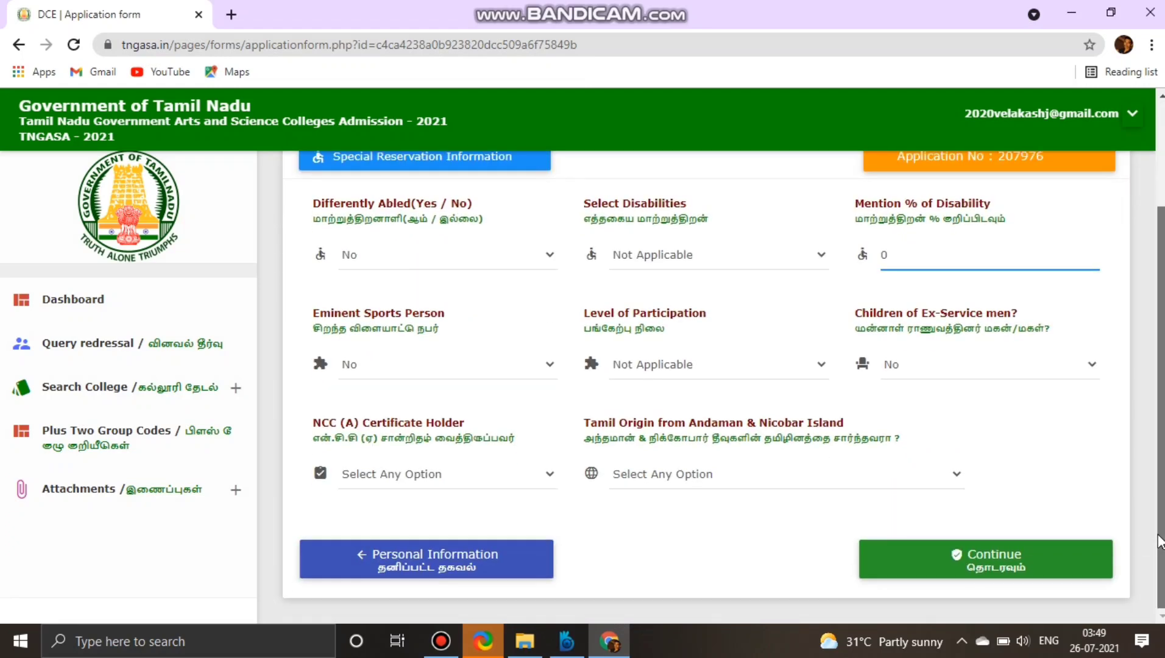
left_click(385, 485)
left_click(393, 477)
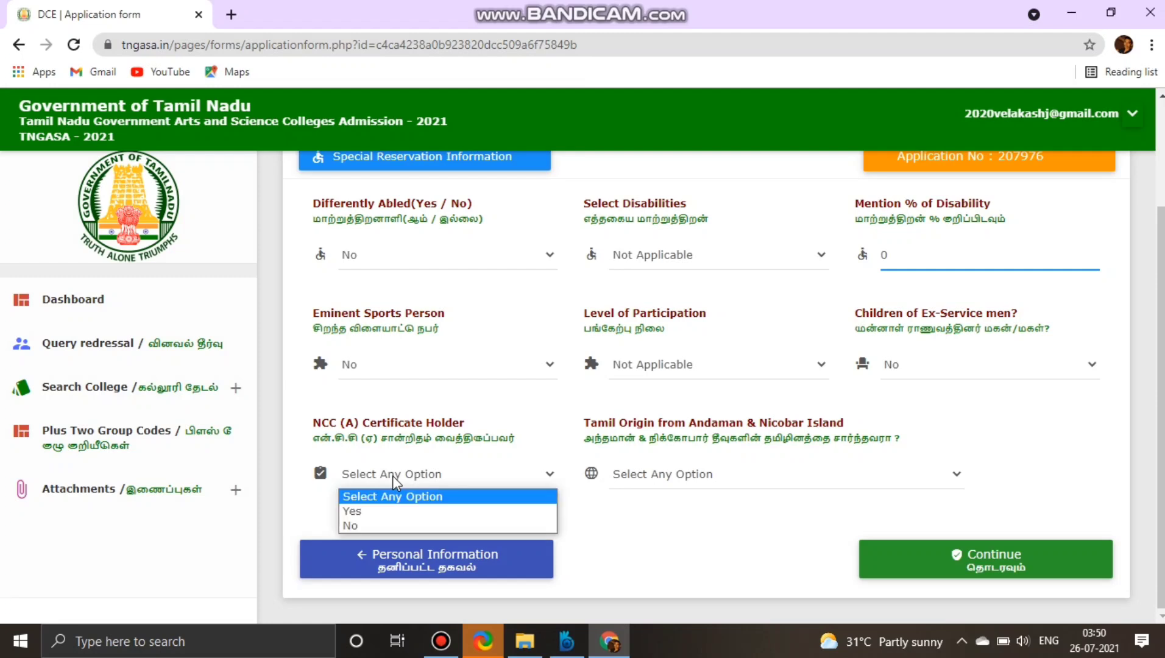
left_click(392, 524)
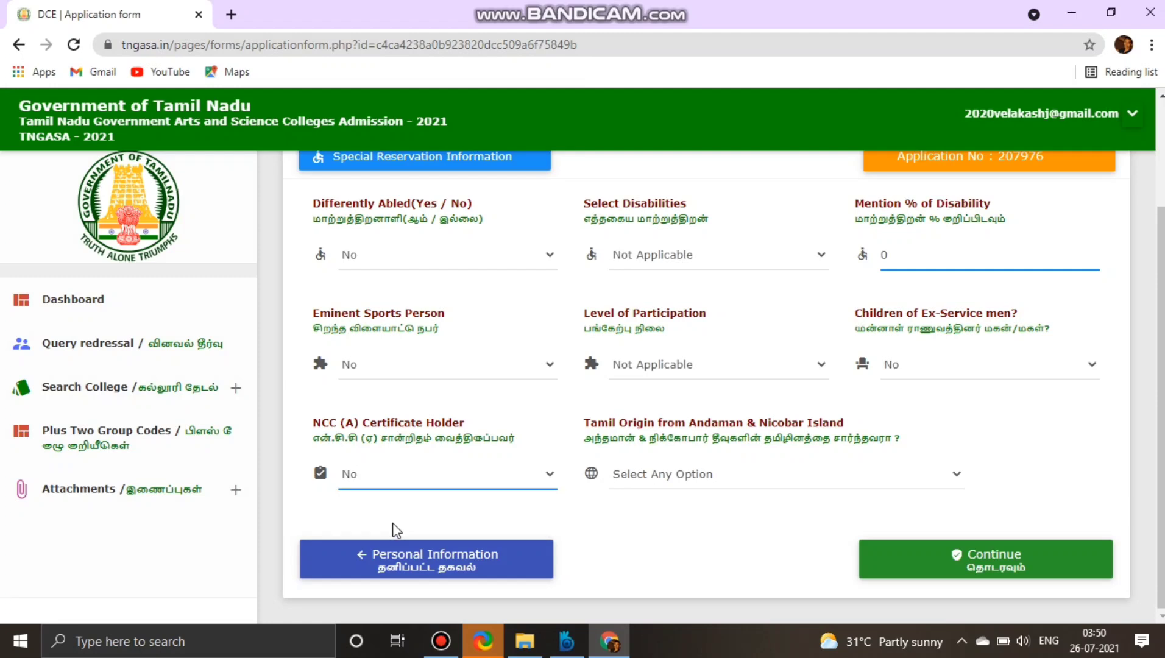
left_click(666, 475)
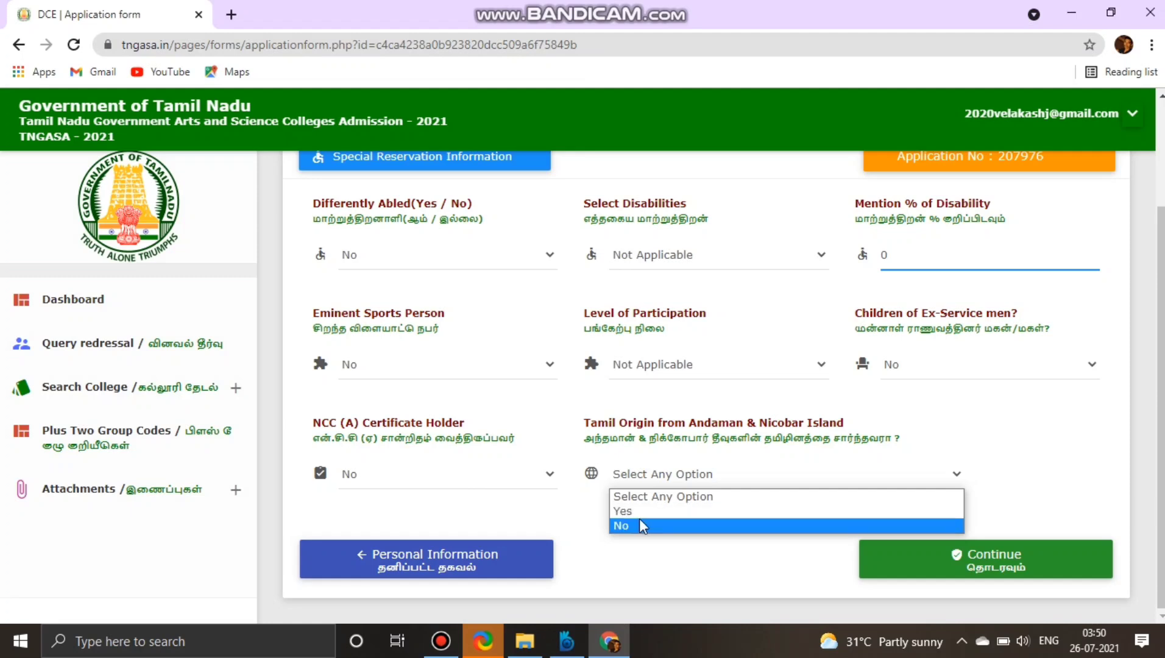
left_click(639, 519)
left_click(920, 564)
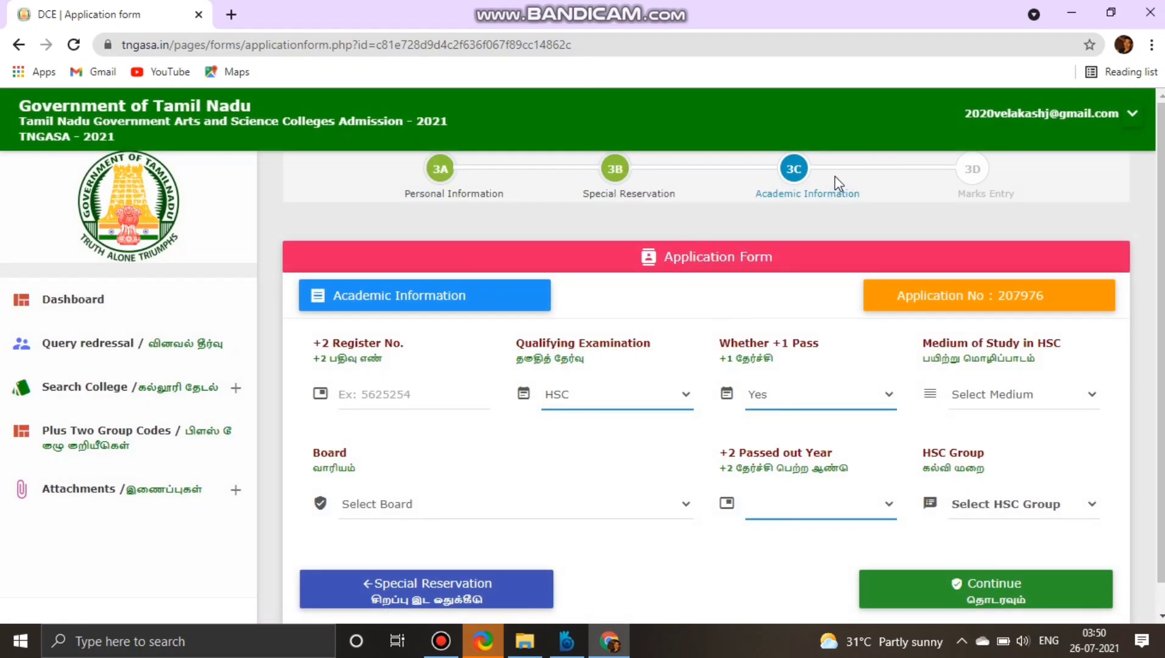
mouse_move(401, 395)
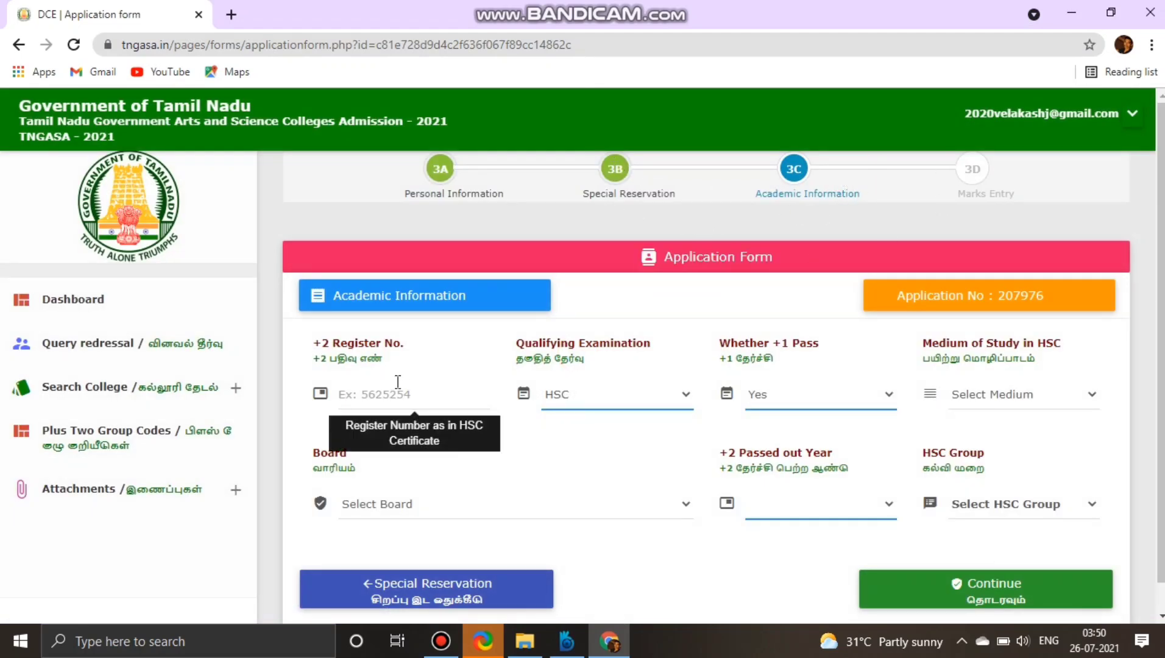
left_click(398, 382)
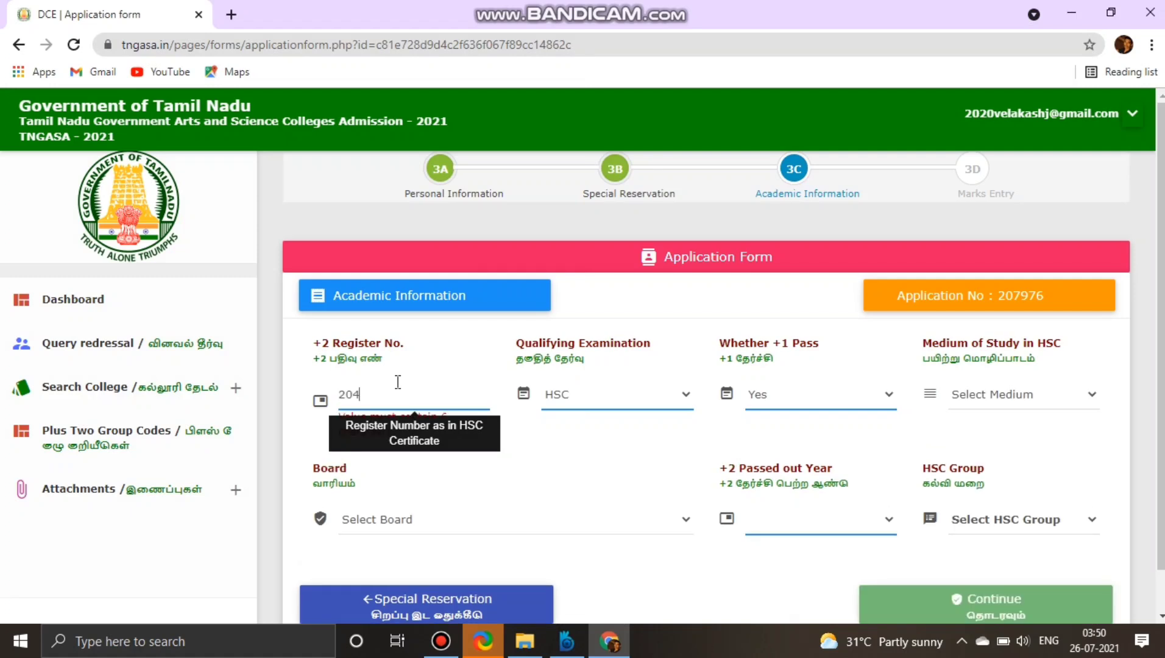
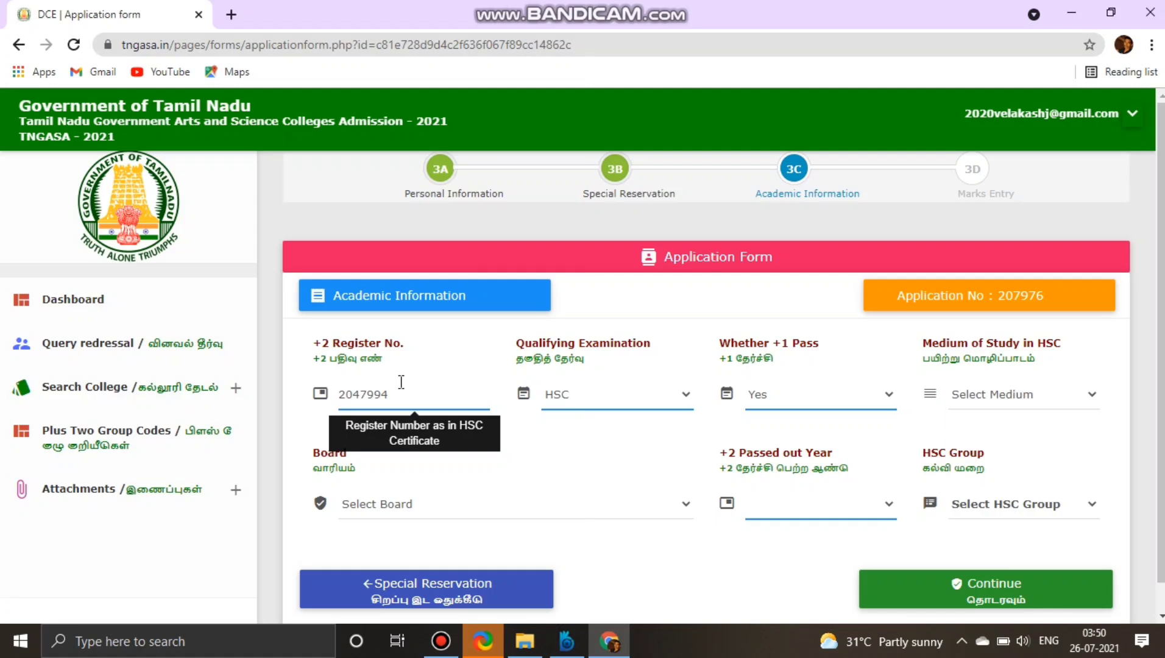
left_click(646, 400)
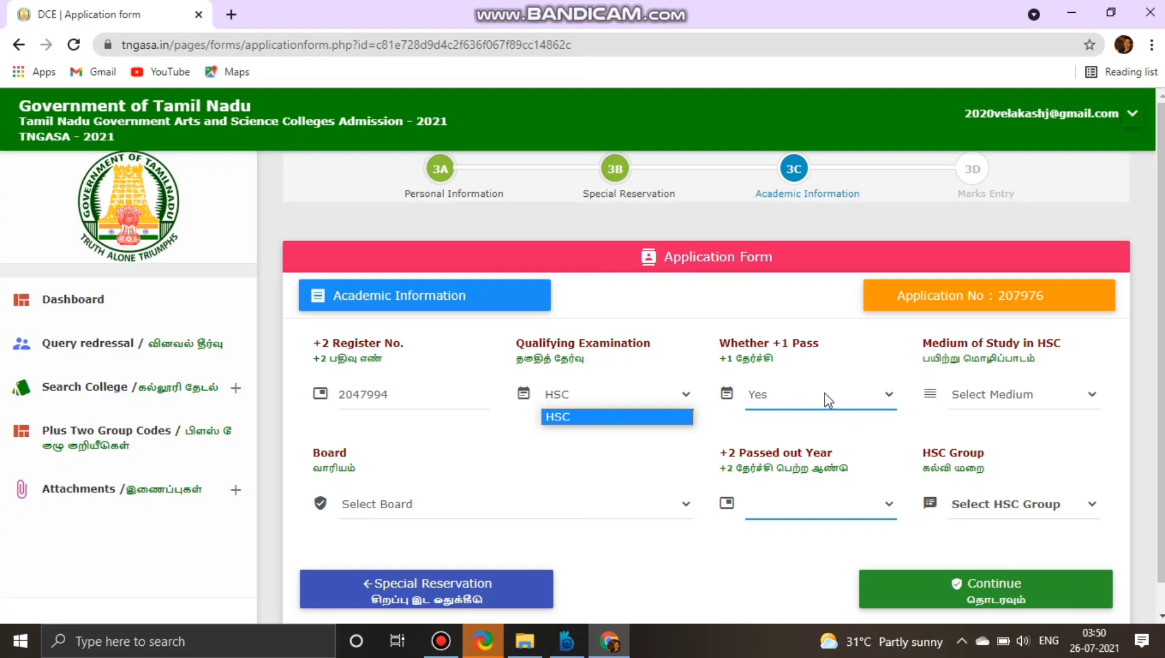
left_click(1055, 400)
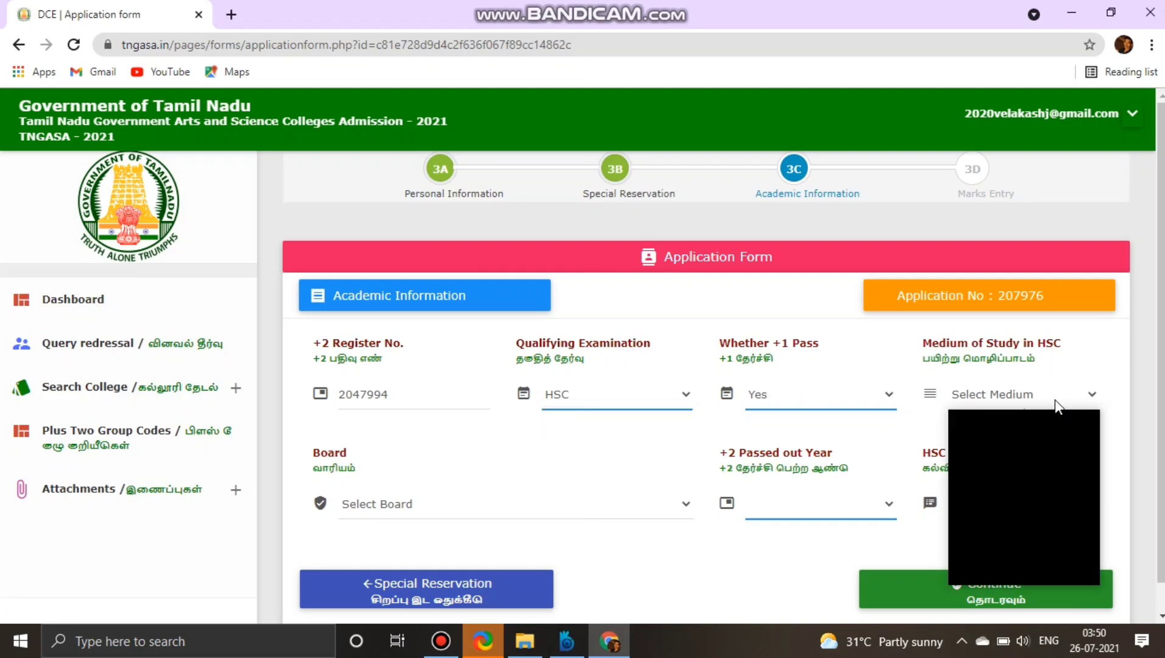
left_click(1034, 454)
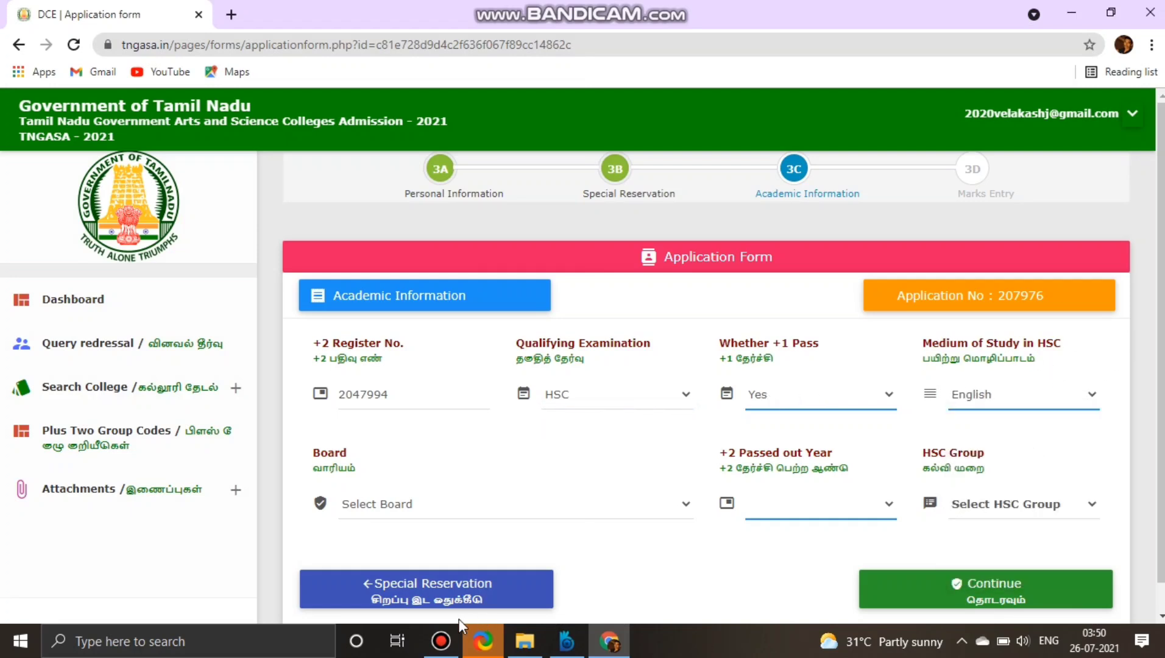
left_click(435, 507)
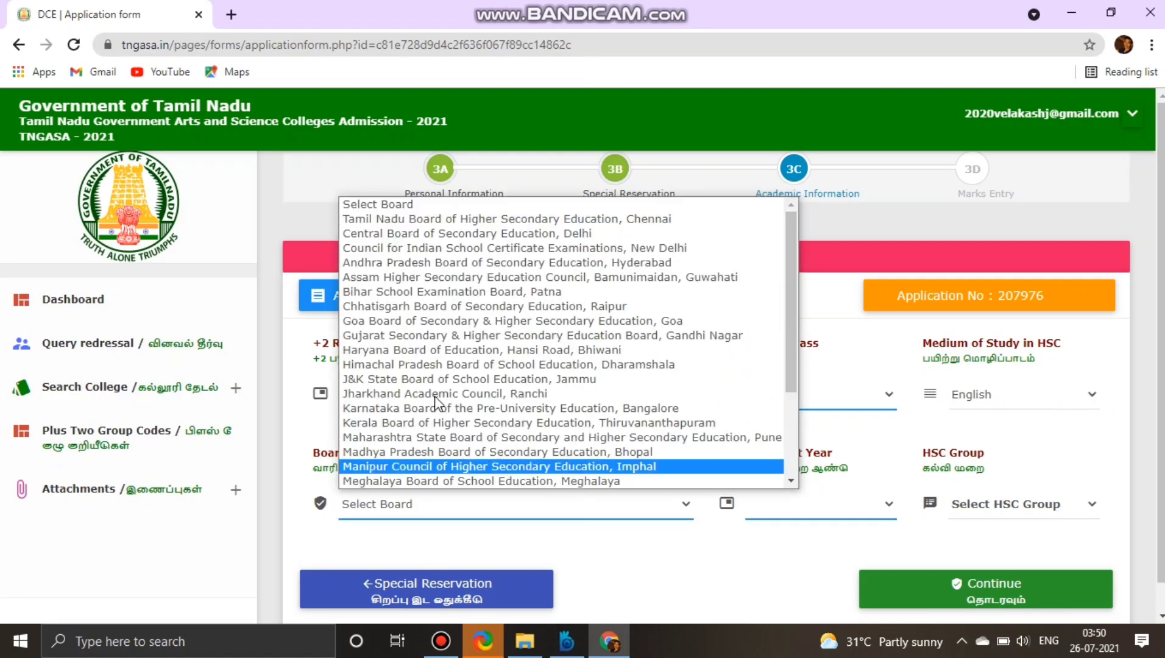
left_click(477, 215)
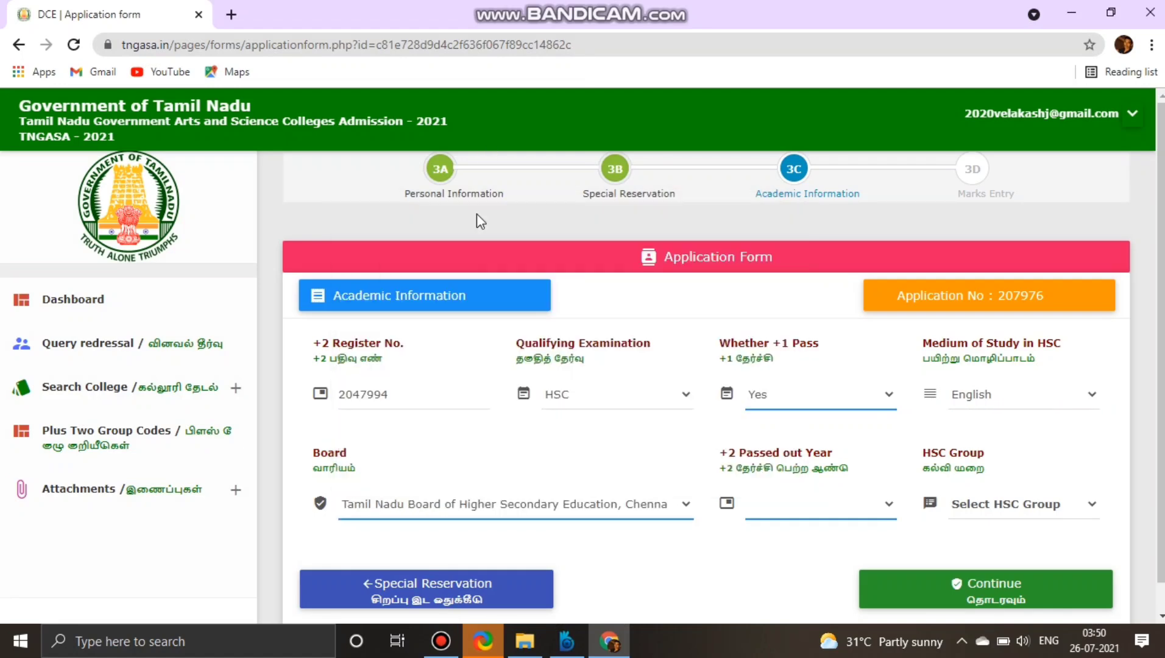
Step: Set passed out year 2021 and group code 2962
left_click(773, 503)
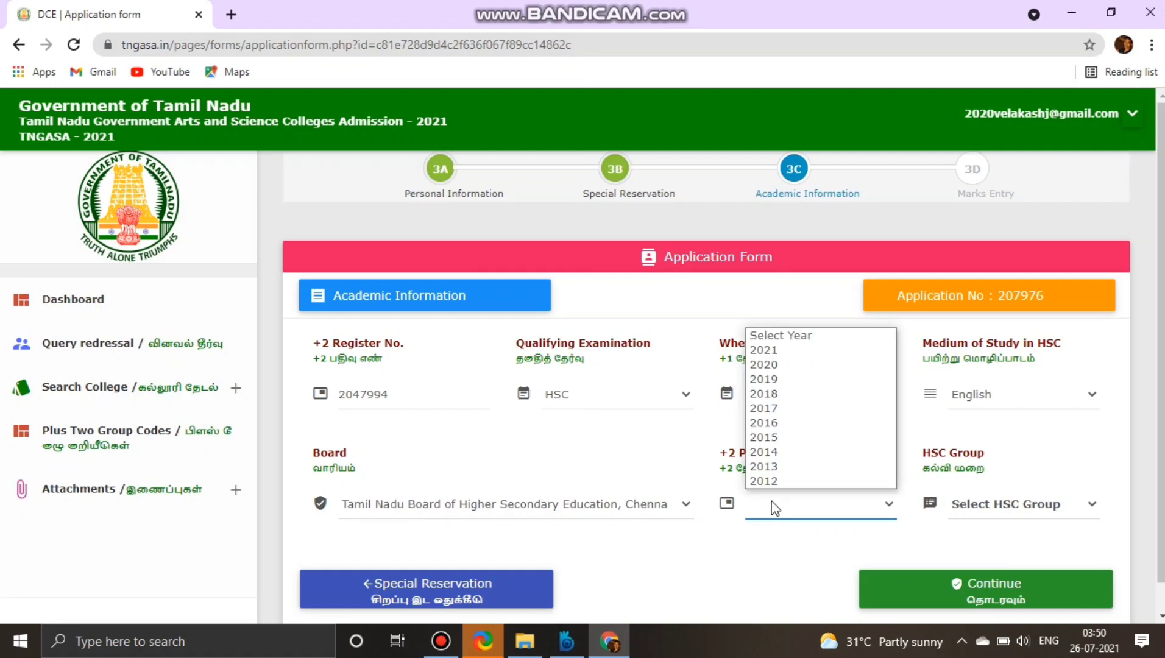
key("Down")
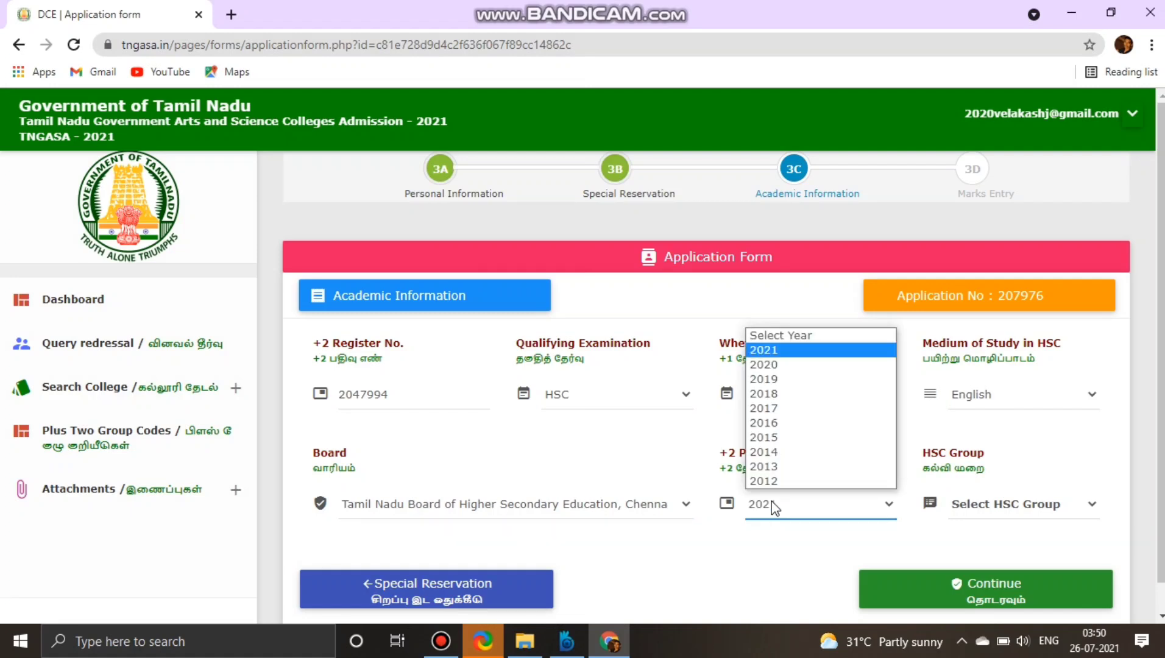
key("Return")
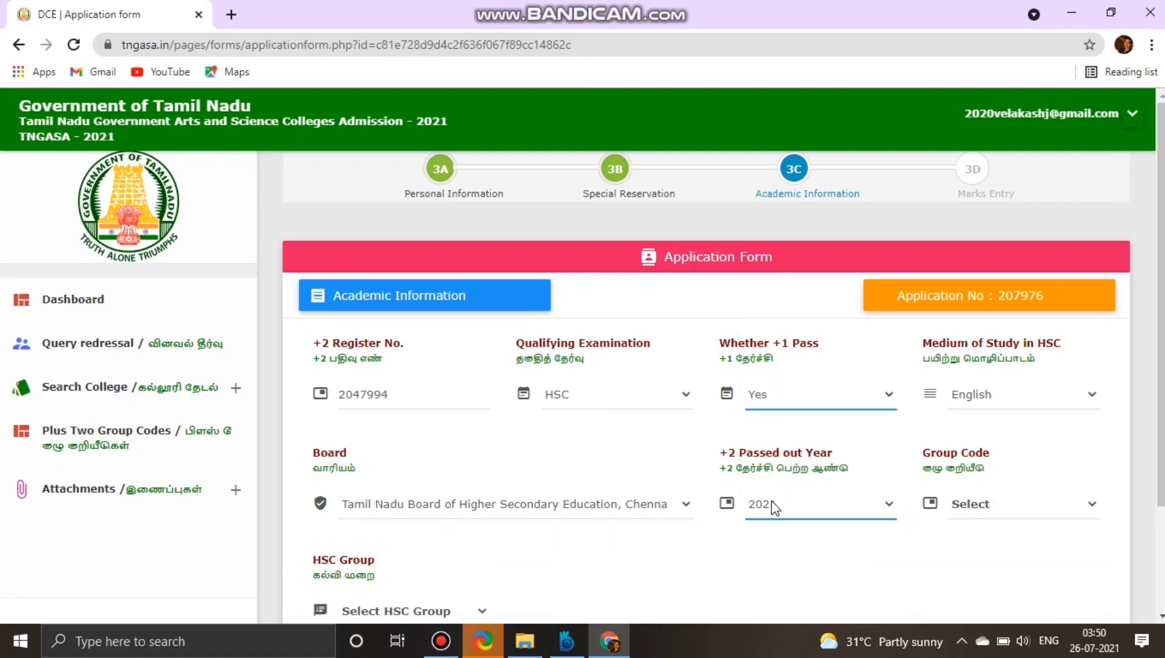
left_click(1022, 504)
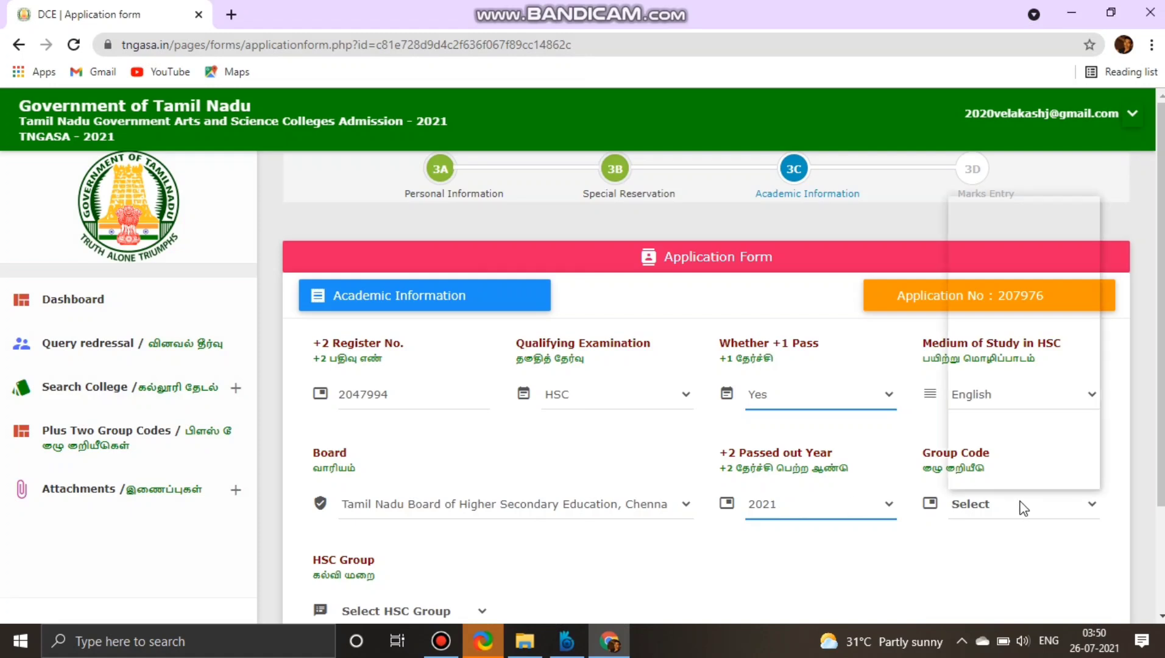
scroll(1016, 482, "down", 1)
left_click(1019, 558)
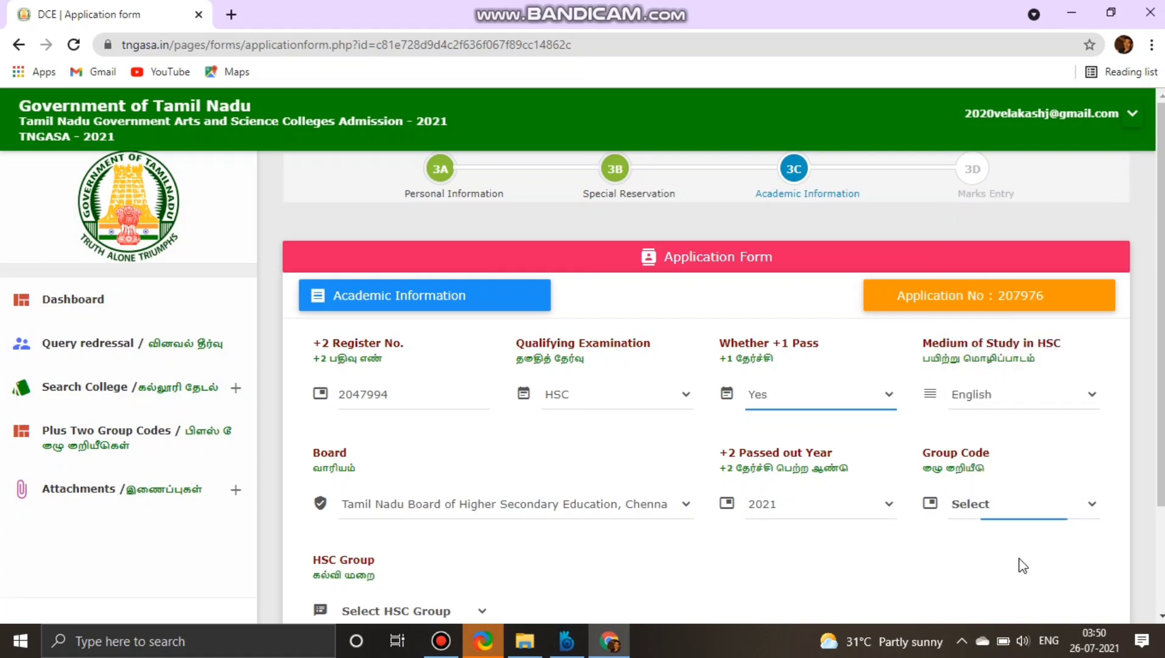
left_click(989, 515)
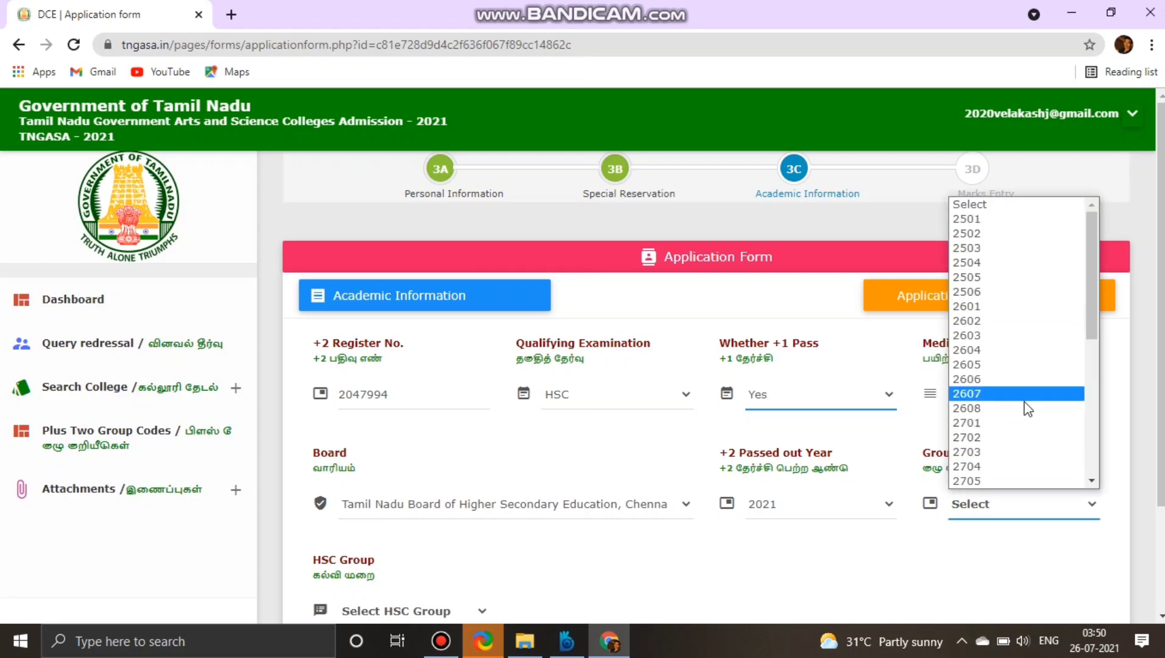
key("Down")
key("Down")
key("Down")
key("Down")
key("Down")
key("Down")
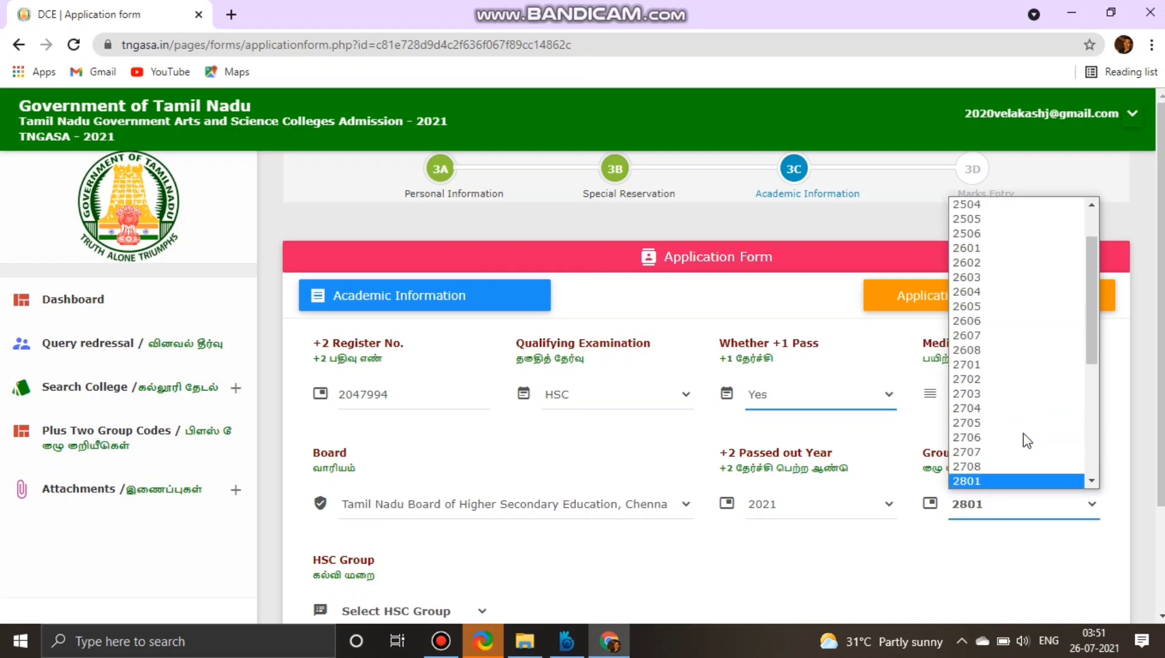
key("Down")
key("Down")
key("Down")
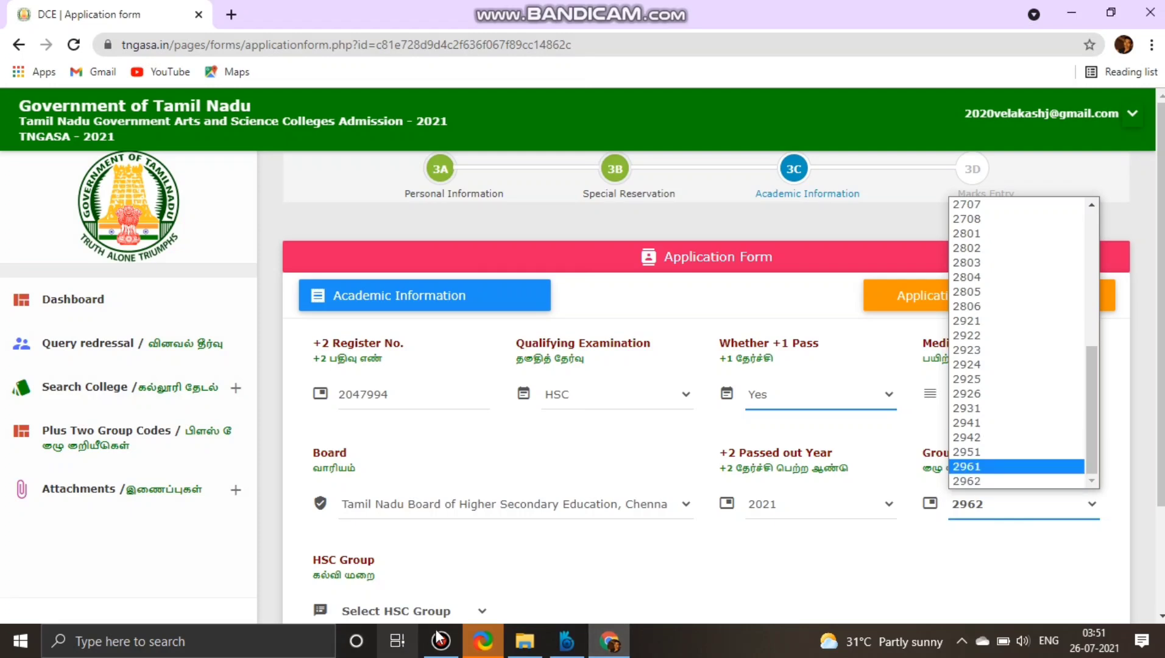
left_click(441, 641)
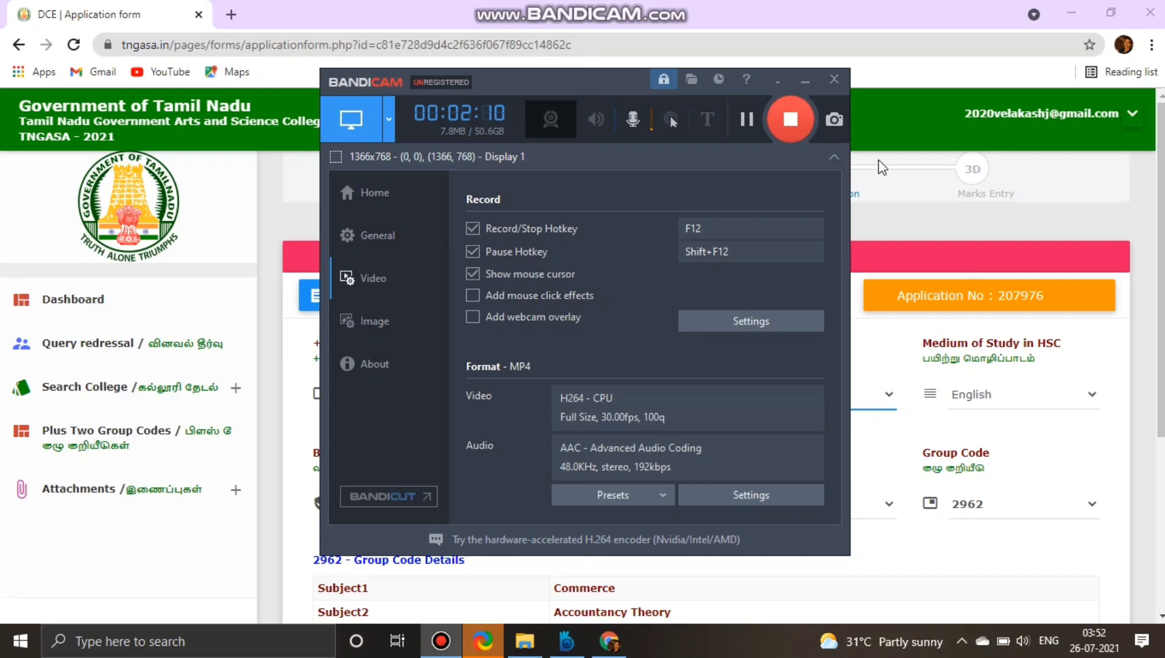
Step: Send the Bandicam recorder window behind Chrome to reveal the form
left_click(883, 168)
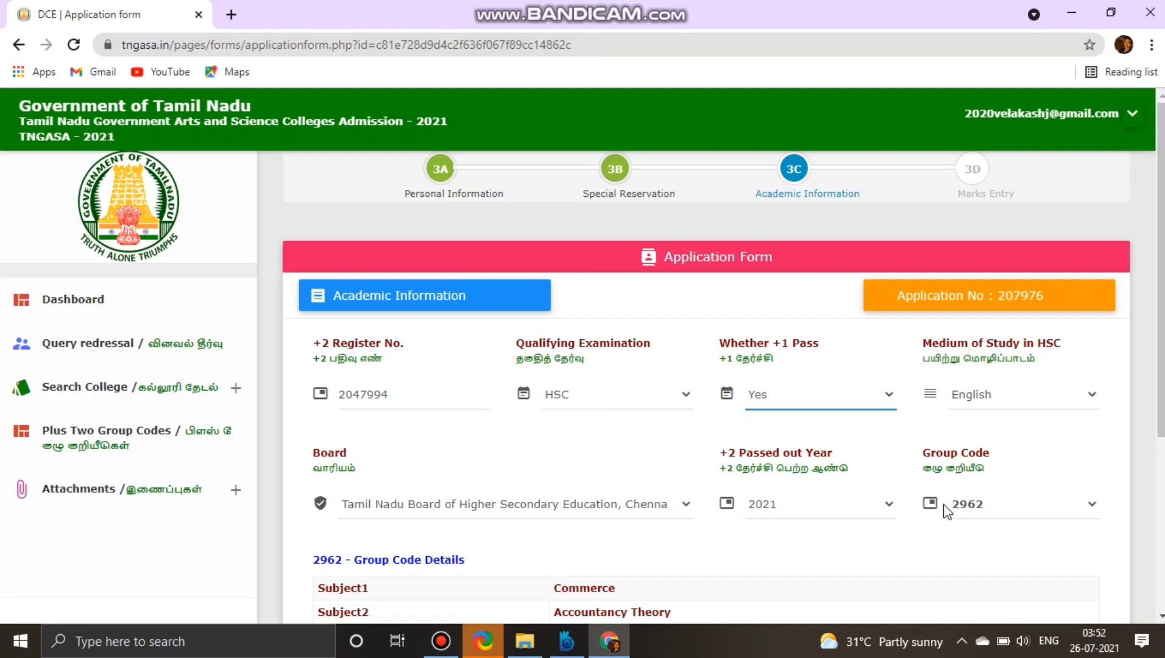
Step: Change the group code to 2503 with HSC Academic group and proceed to Marks Entry
left_click(948, 505)
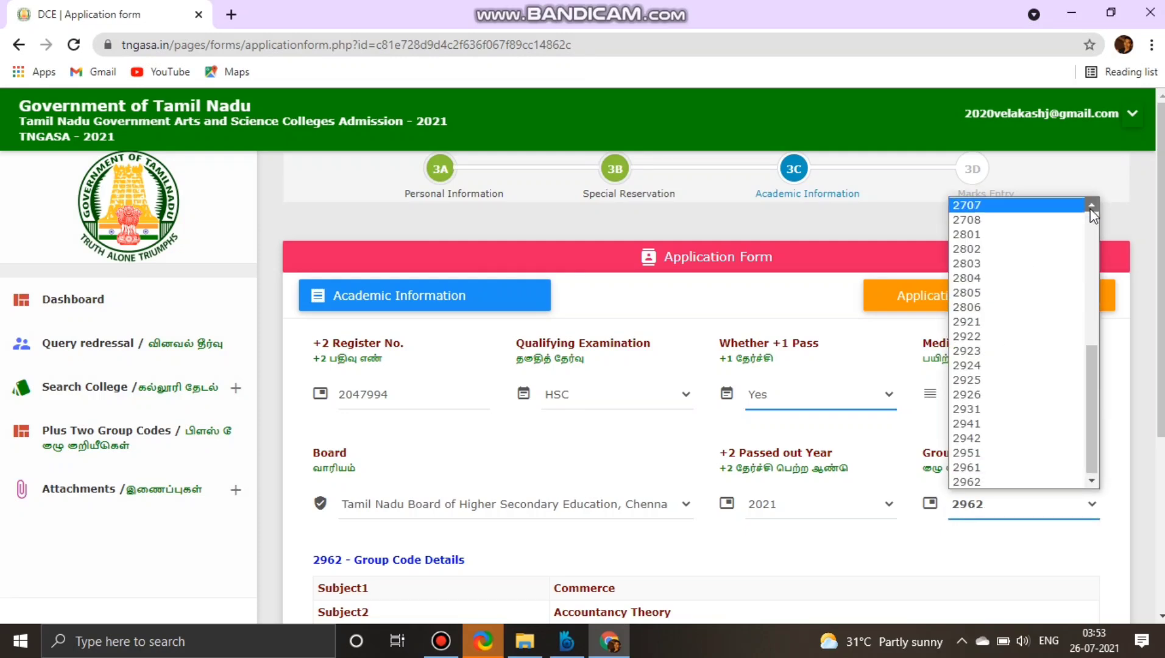
left_click(1091, 209)
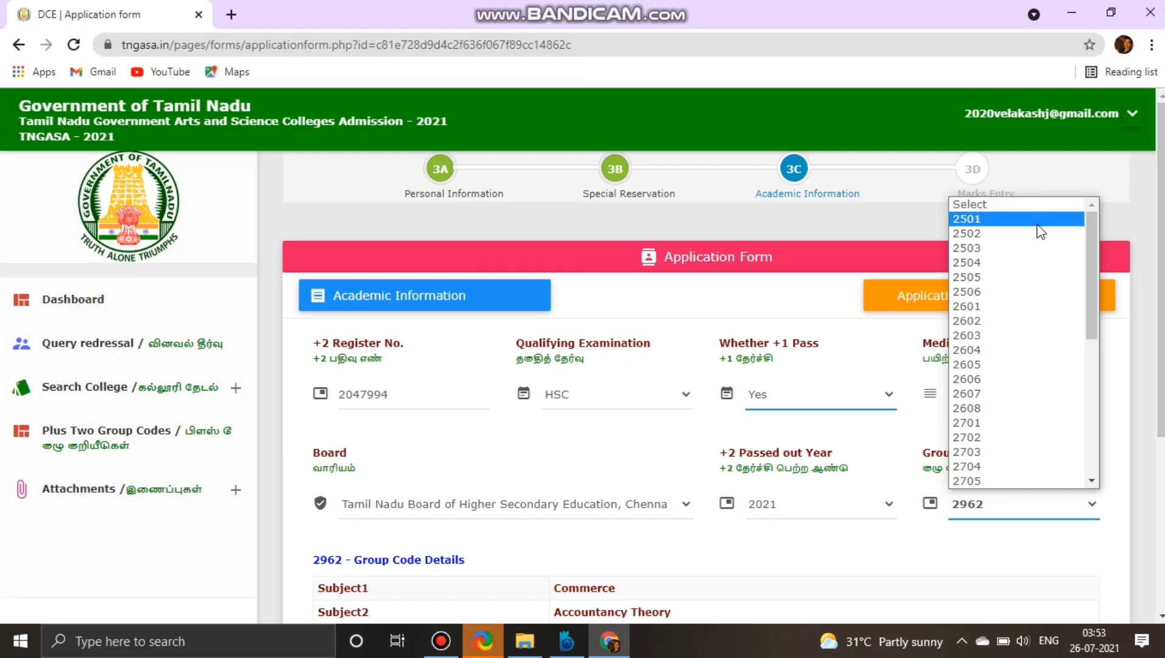
left_click(1017, 258)
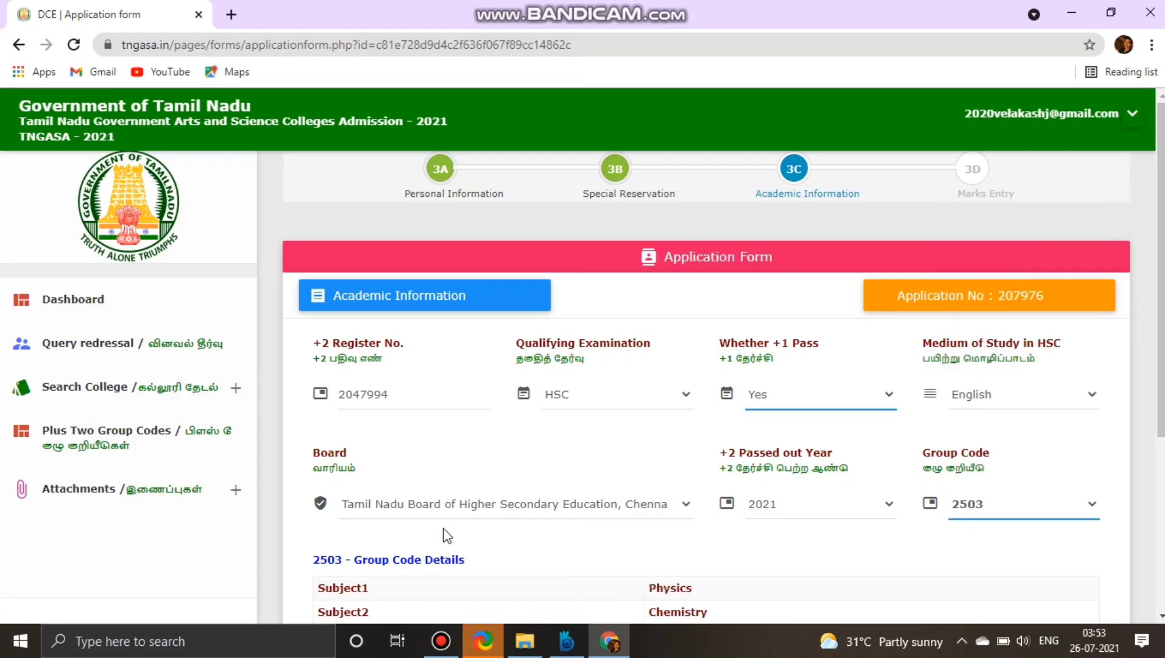
scroll(678, 602, "down", 3)
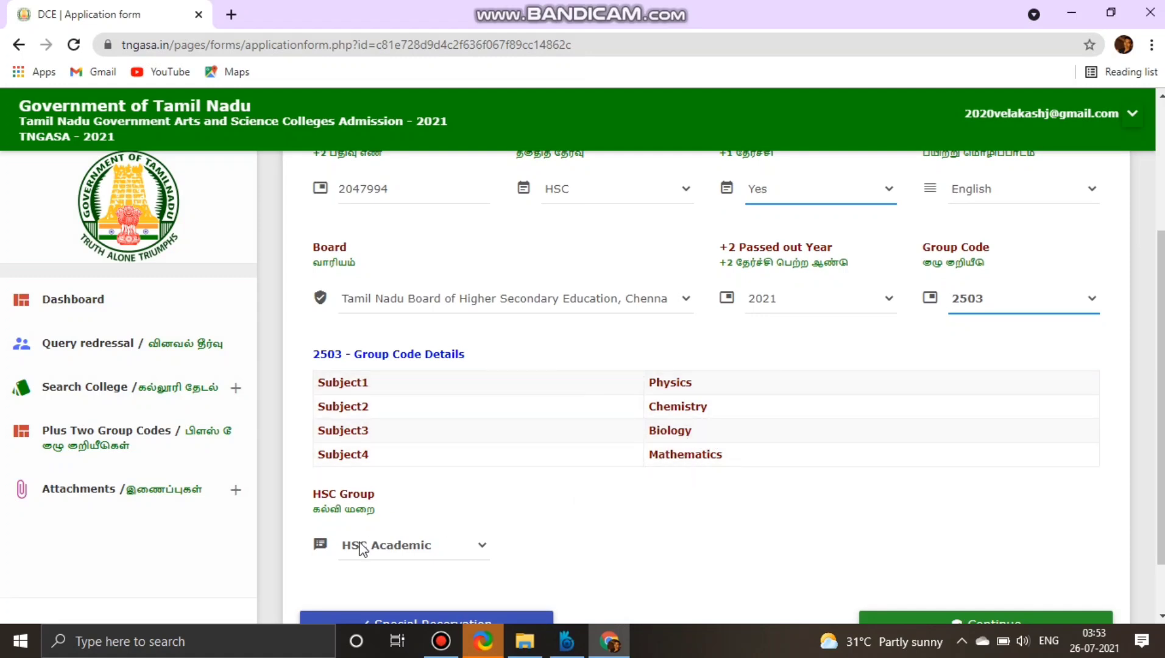
left_click(393, 541)
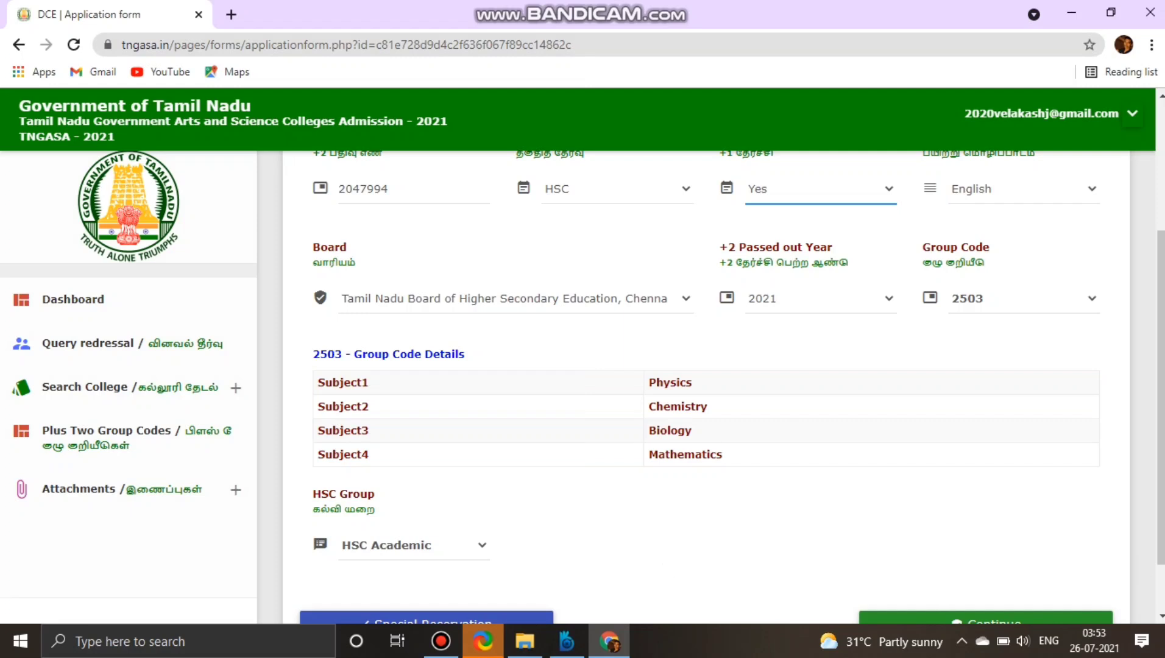
scroll(800, 596, "down", 1)
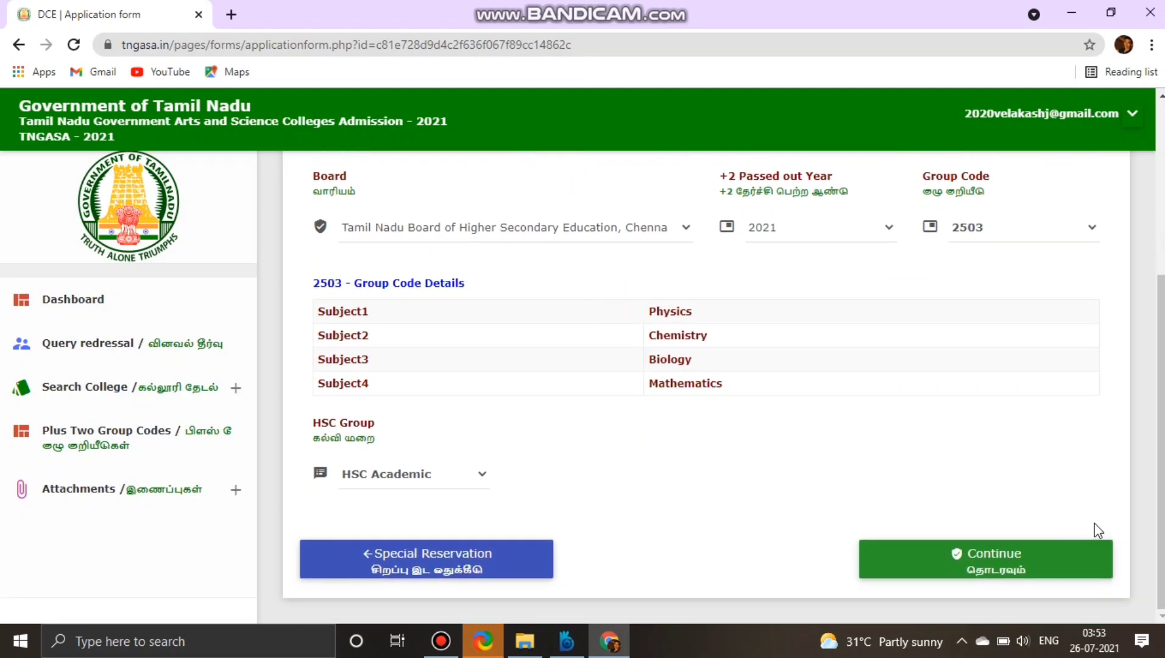
left_click(1036, 556)
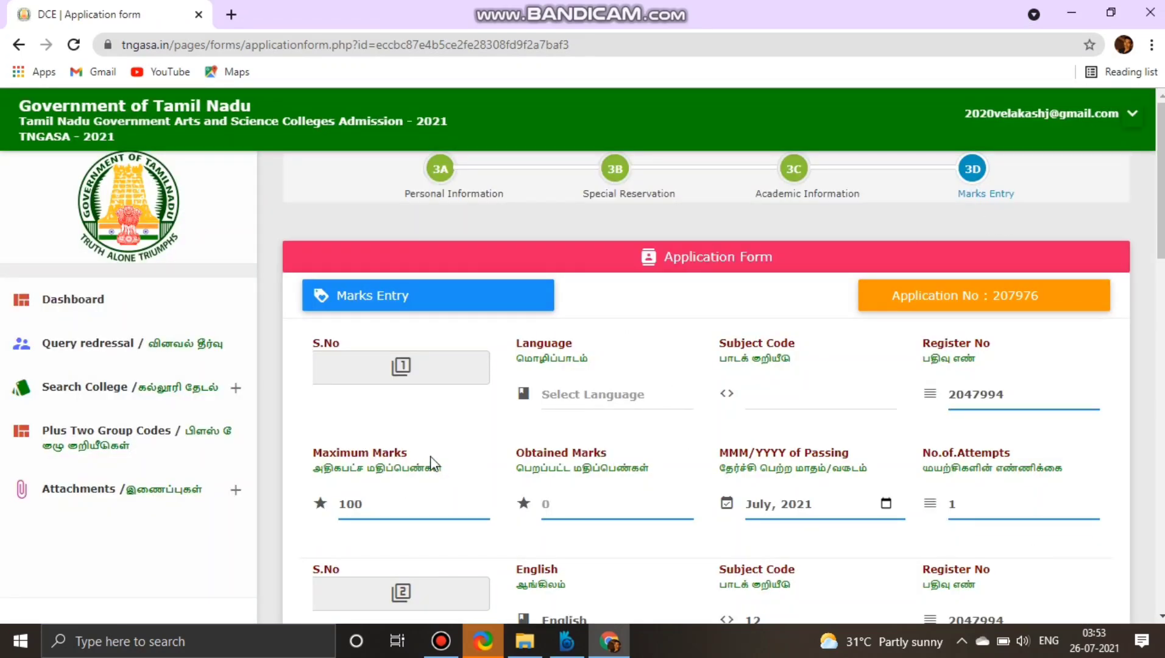
Step: Choose Tamil as the language subject
left_click(599, 393)
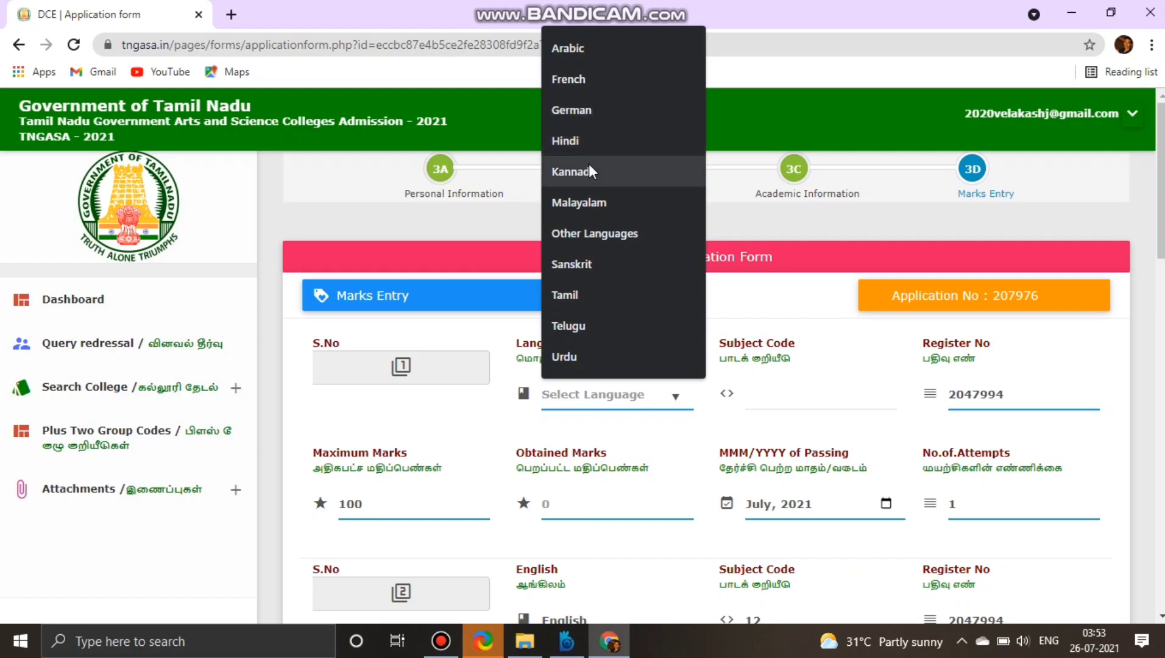
left_click(602, 295)
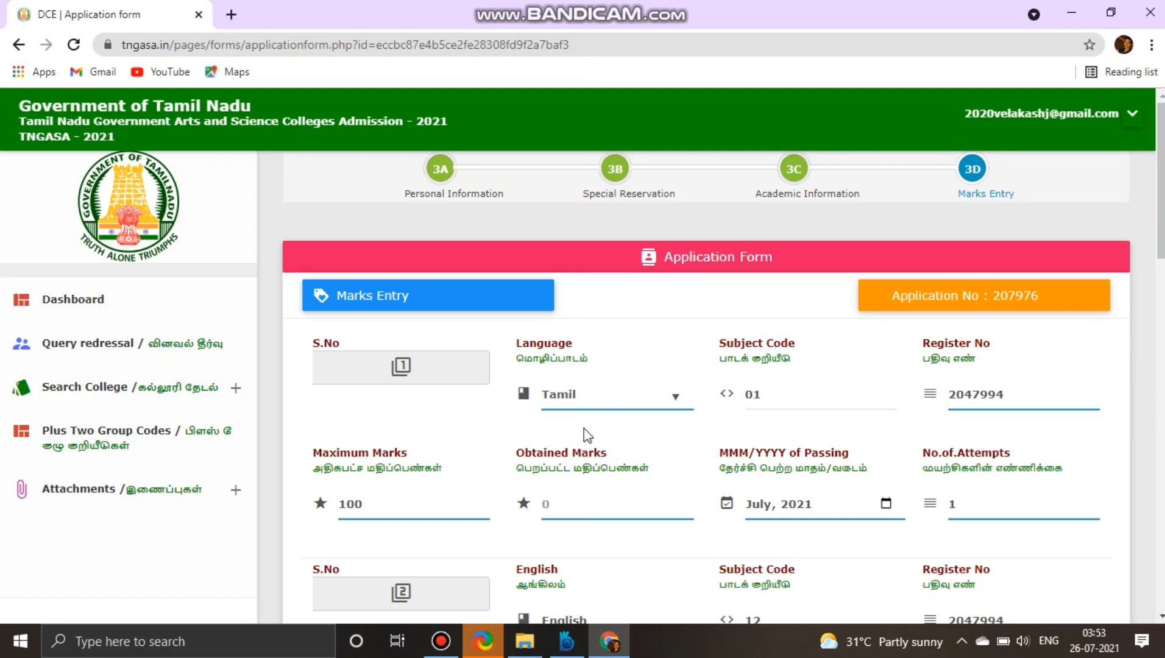
left_click(630, 389)
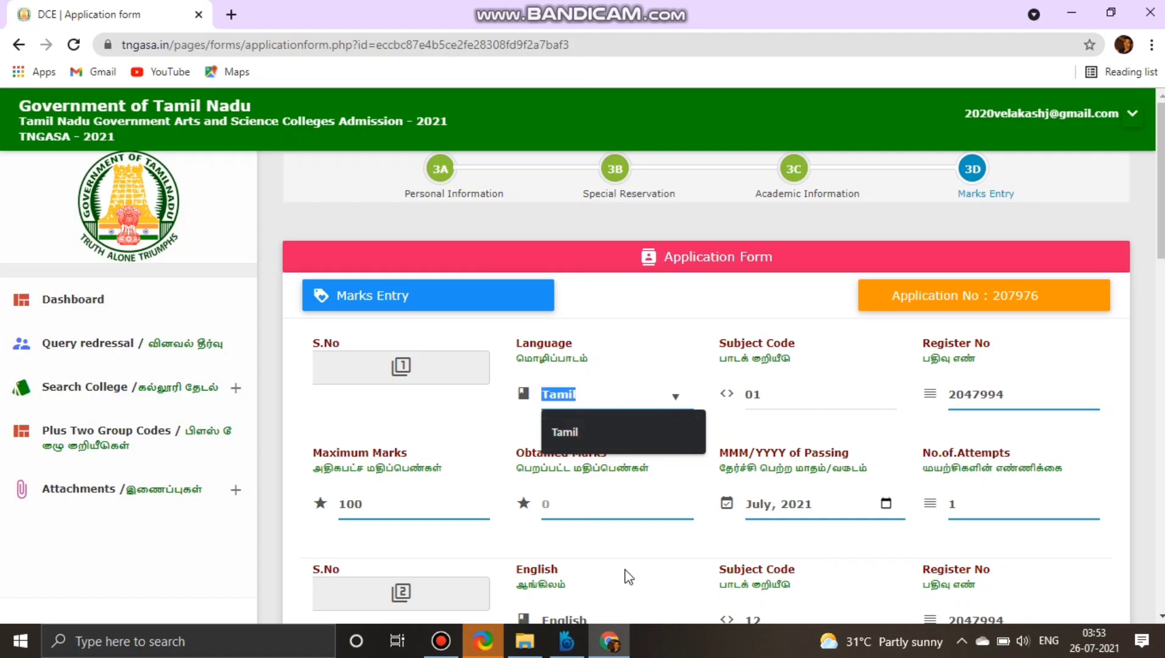
left_click_drag(627, 575, 376, 493)
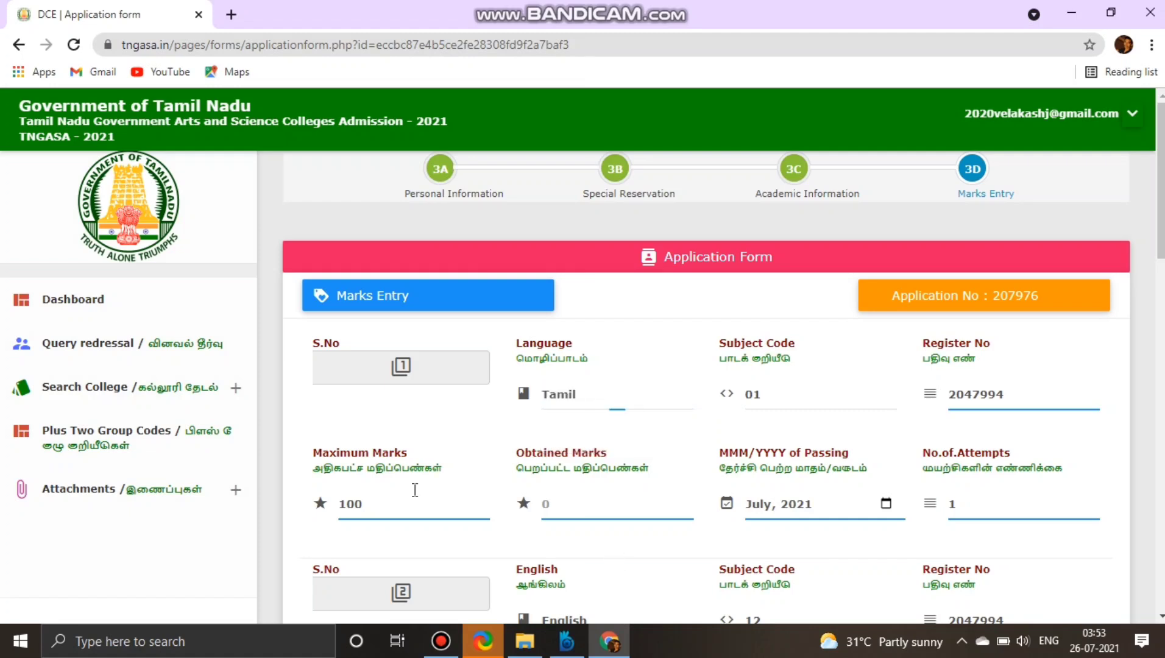
left_click(700, 480)
Step: Enter obtained marks 94 for Tamil and 92 for English
type("94")
left_click(1161, 617)
scroll(1161, 617, "down", 4)
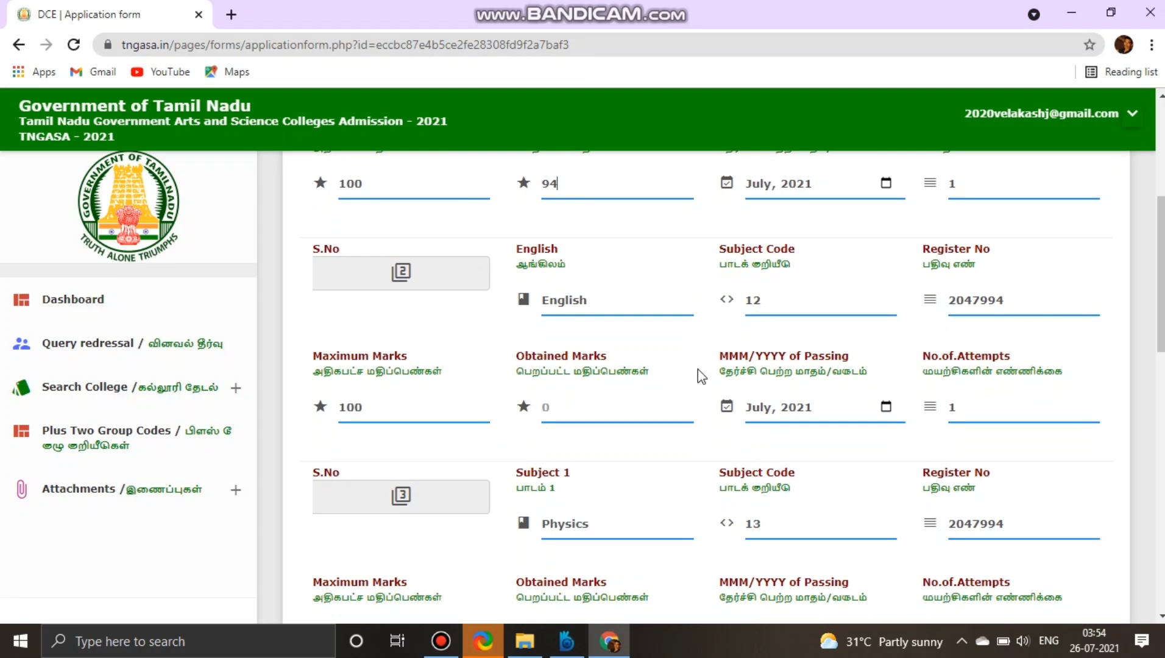
left_click(604, 413)
type("92")
scroll(719, 388, "down", 2)
scroll(719, 388, "down", 2)
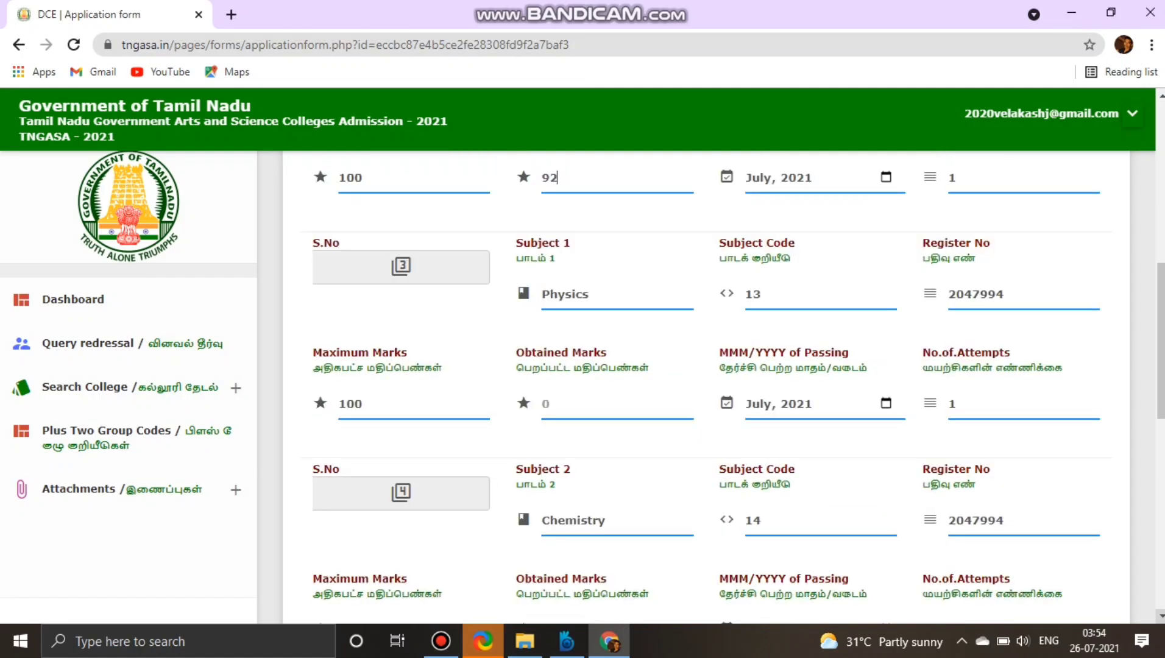
scroll(766, 408, "down", 2)
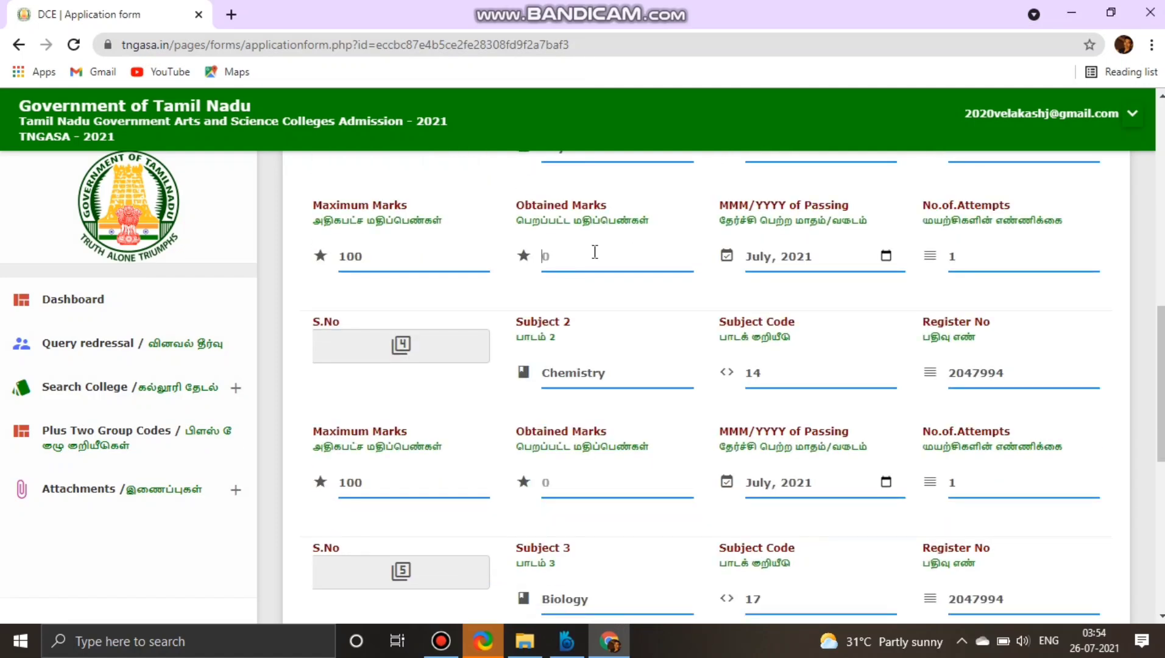
Step: Enter the remaining subject marks 85, 80 and 93
type("85")
left_click(547, 491)
type("78")
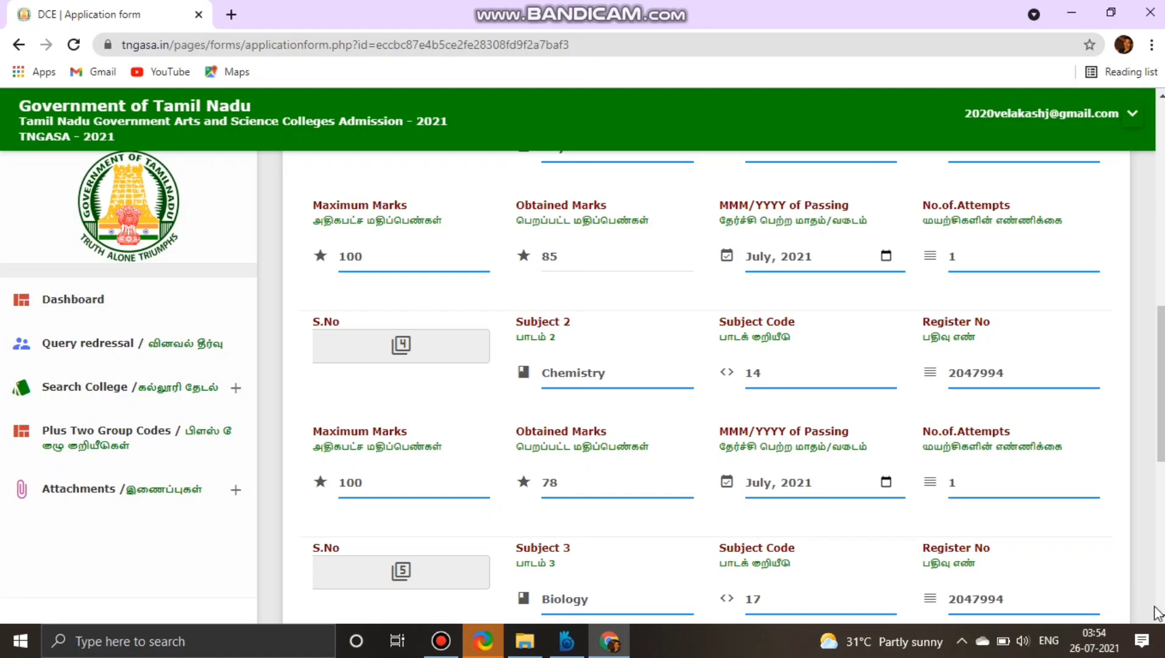
scroll(773, 504, "down", 2)
scroll(773, 505, "down", 3)
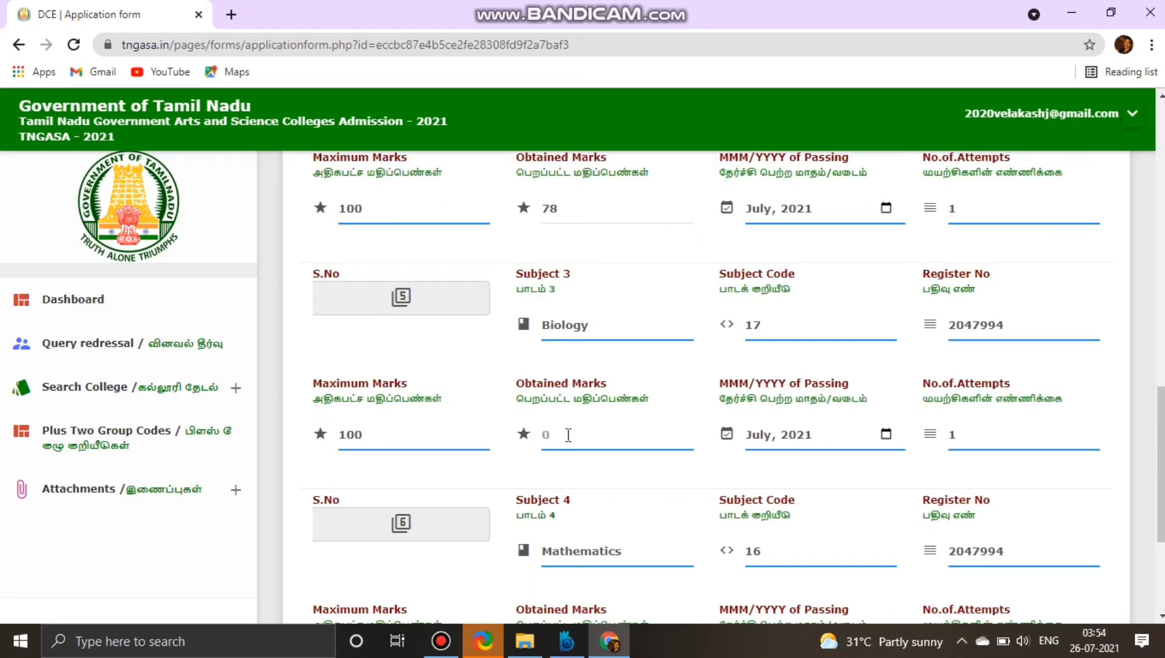
type("80")
scroll(975, 610, "down", 2)
scroll(884, 611, "down", 2)
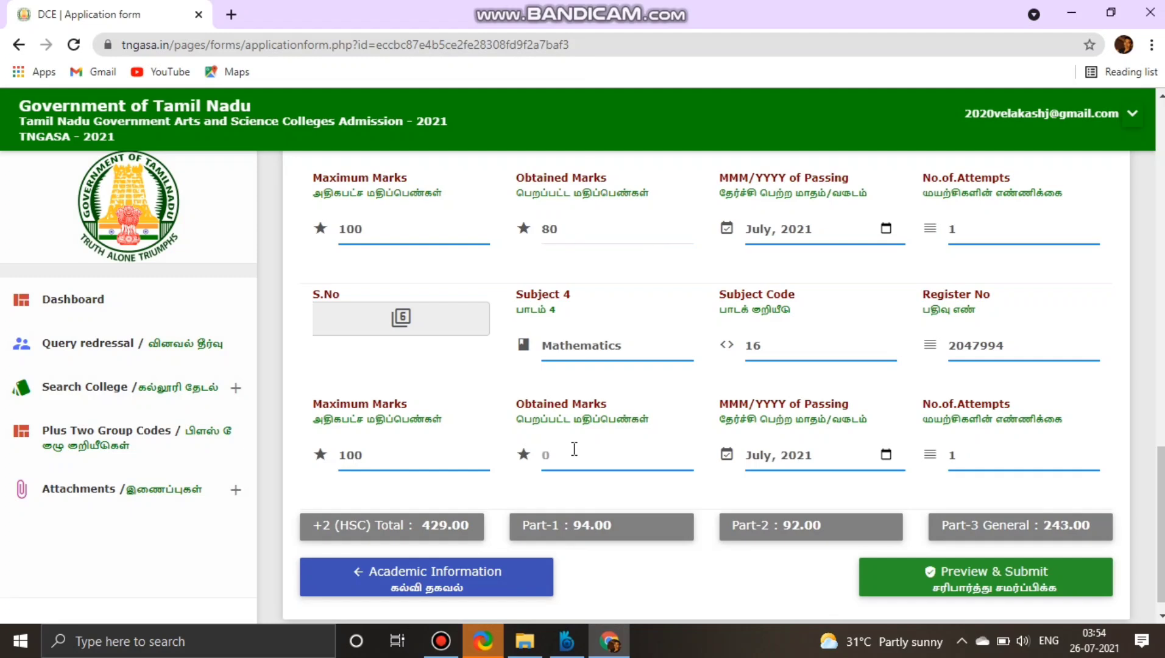
type("93")
Step: Review the Application Preview, then accept the declaration and submit
left_click(1018, 582)
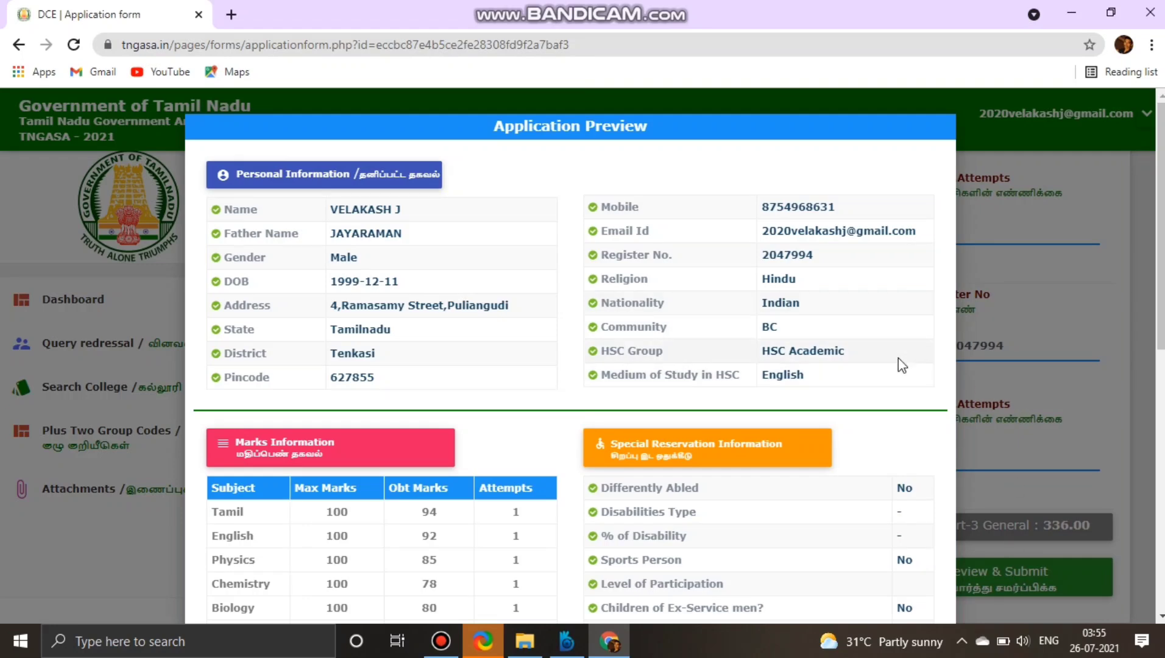
scroll(898, 358, "down", 2)
scroll(901, 365, "down", 1)
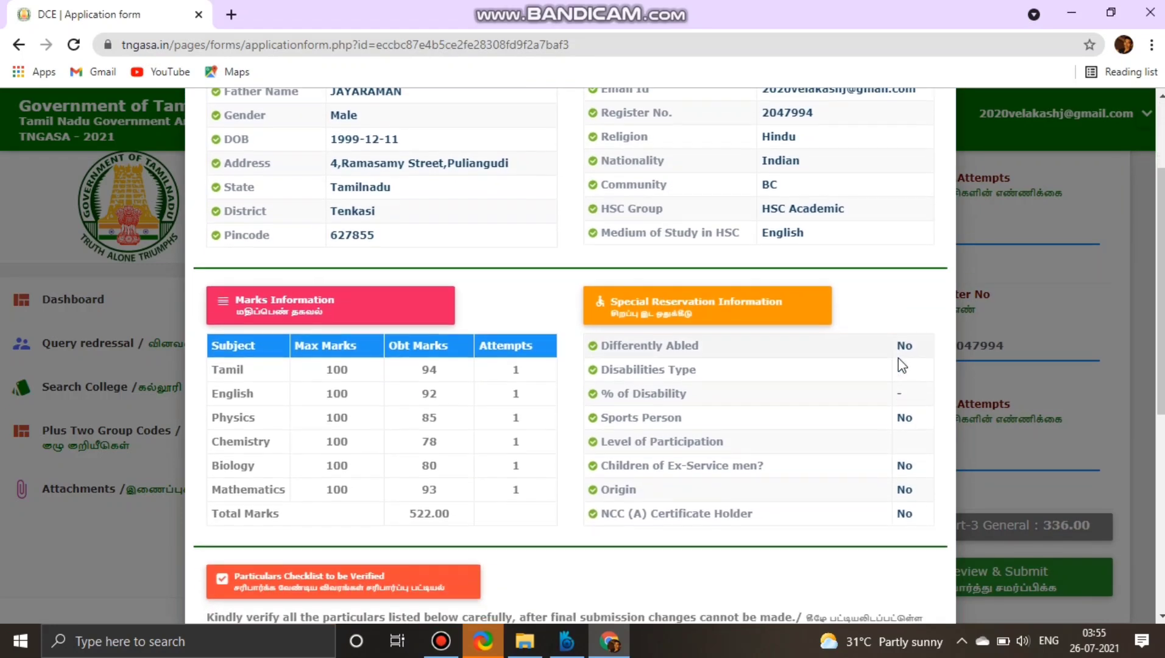
scroll(901, 365, "down", 1)
scroll(900, 365, "down", 1)
scroll(902, 364, "up", 1)
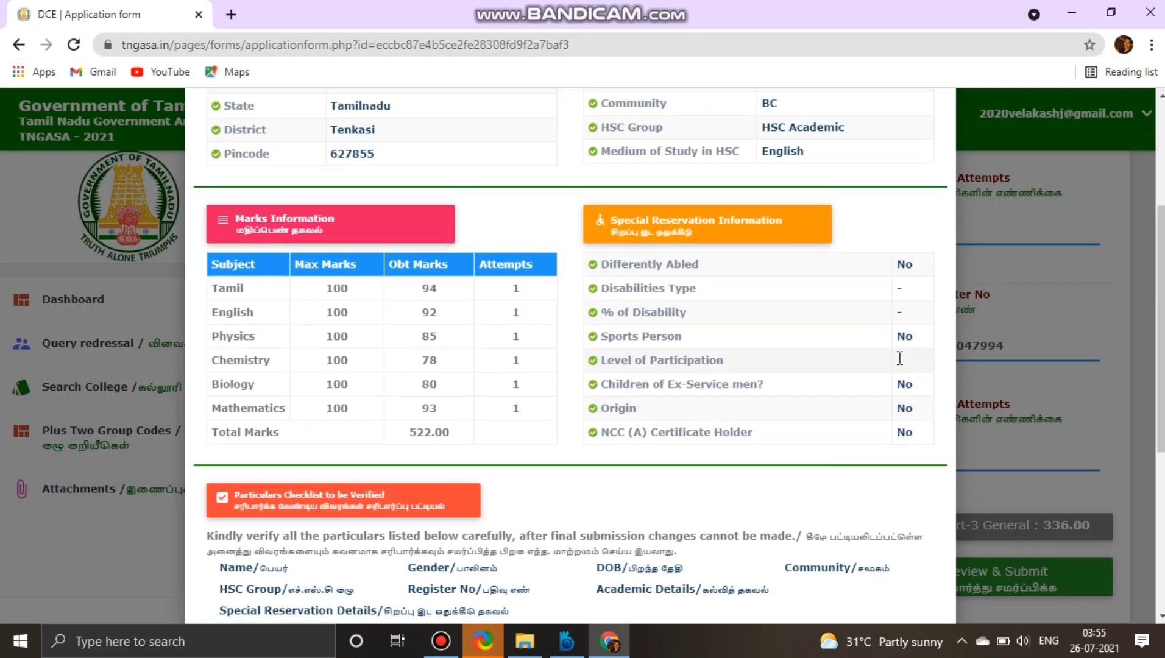
scroll(902, 365, "up", 2)
scroll(901, 365, "down", 2)
scroll(901, 365, "down", 1)
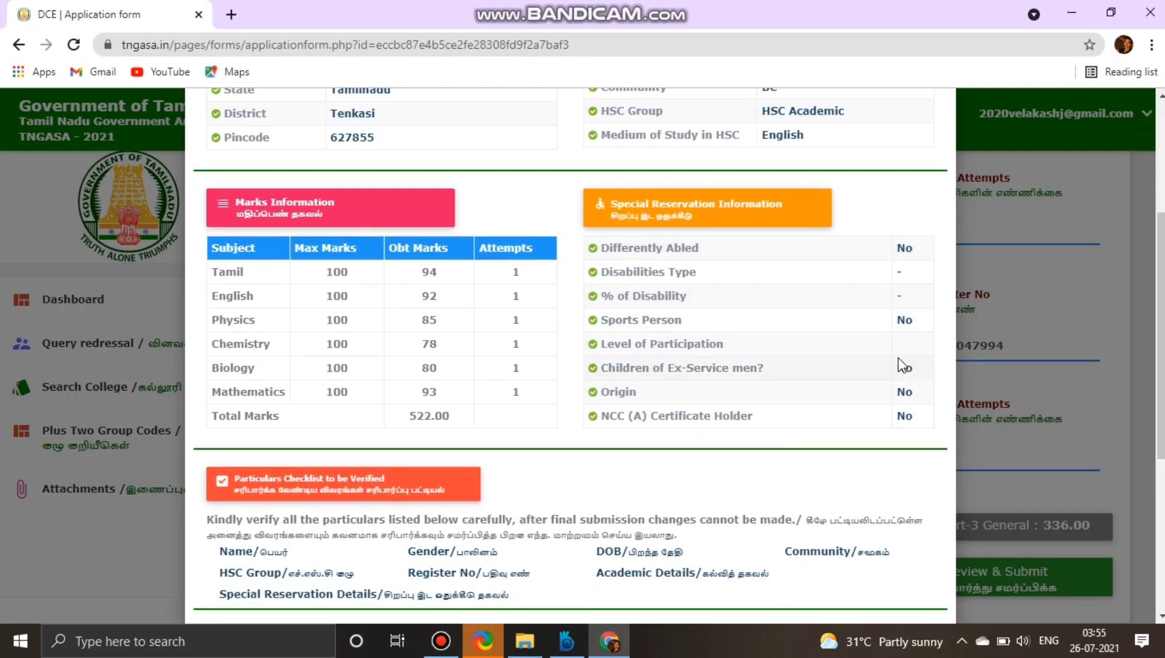
scroll(901, 364, "down", 1)
scroll(901, 365, "down", 1)
scroll(901, 364, "down", 3)
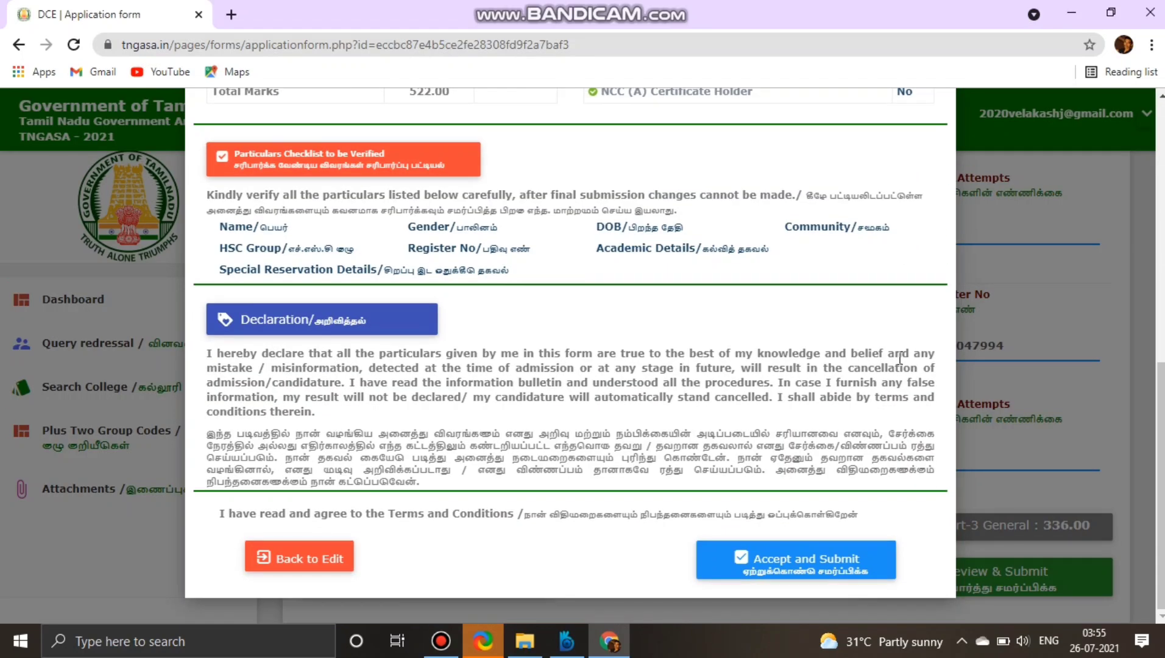
left_click(787, 568)
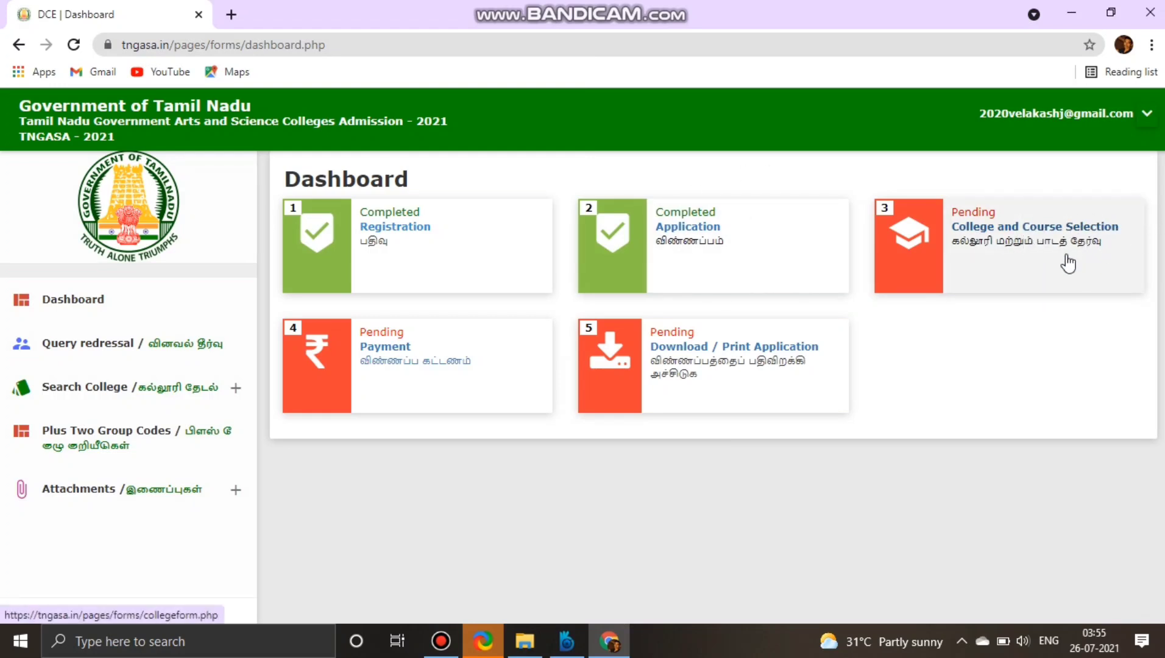
Step: Pick Madurai district and Government Arts College Melur for college selection
left_click(1068, 263)
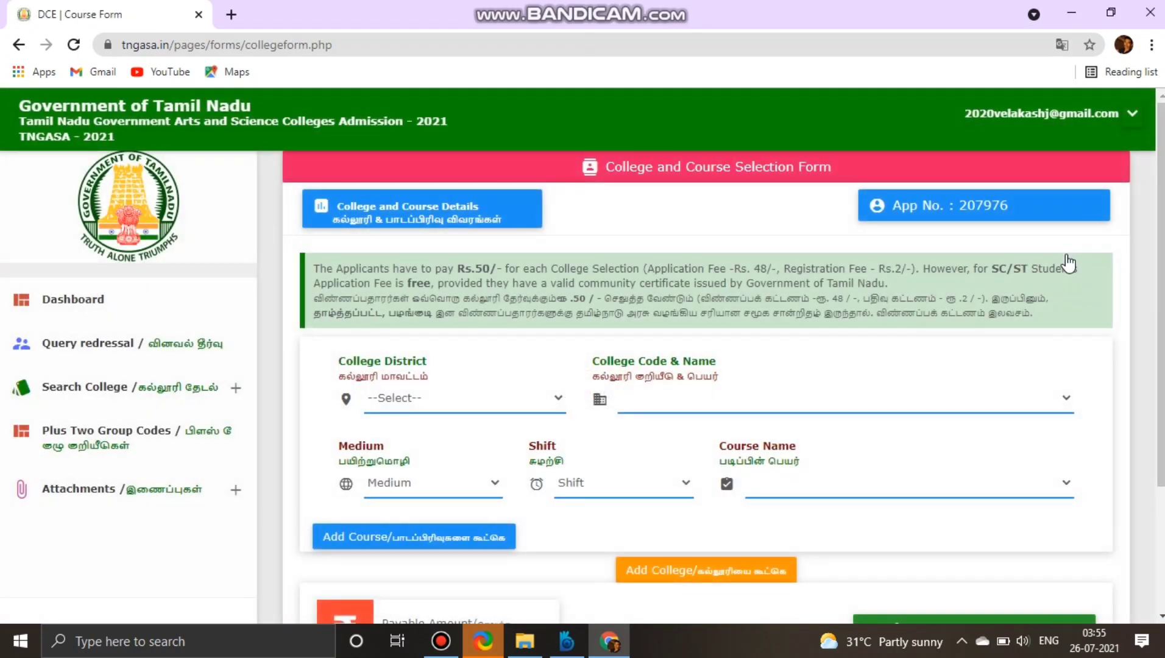
left_click(442, 403)
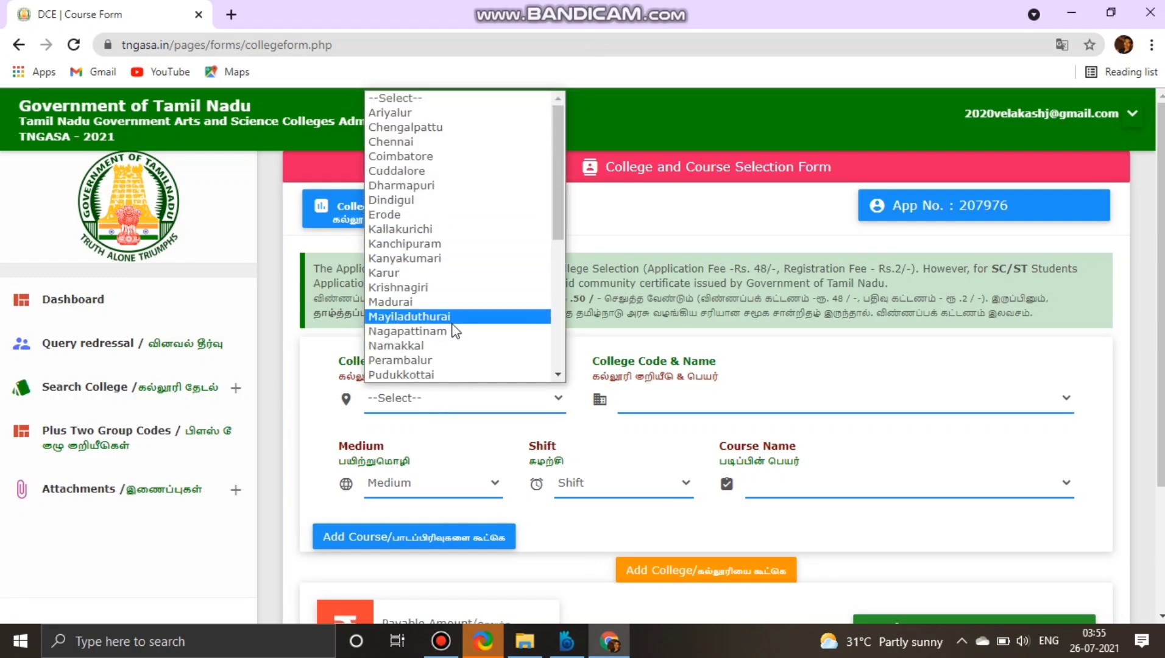
key("Up")
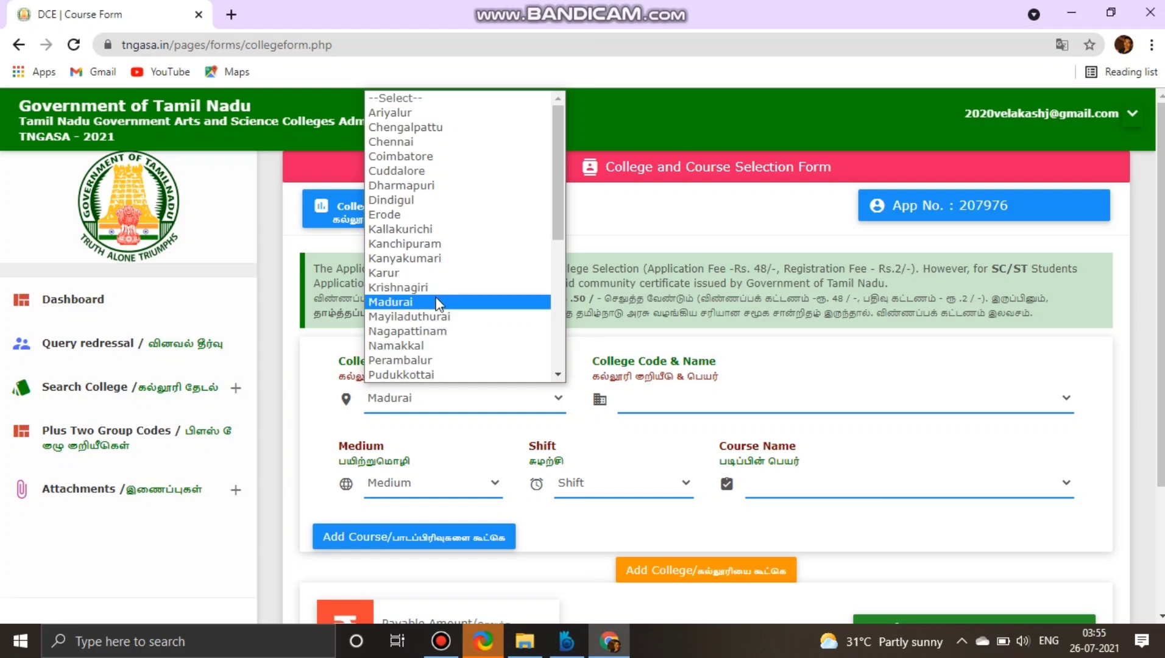
left_click(436, 302)
left_click(694, 402)
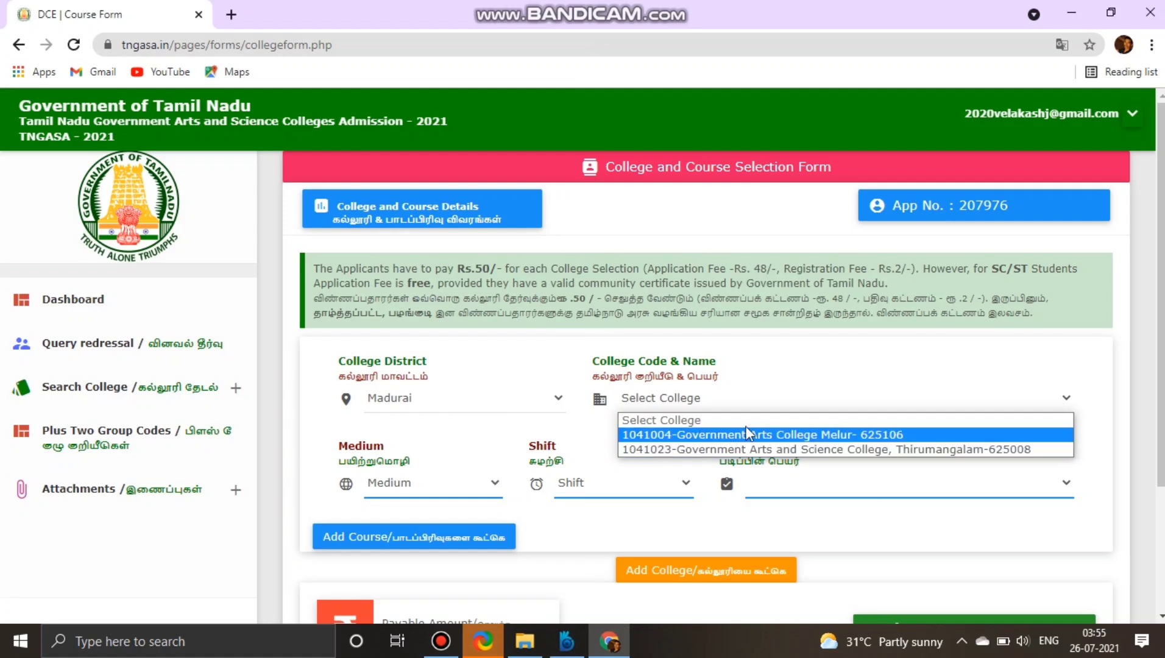
left_click(804, 435)
Step: Choose English Medium, Shift - 1 and the B.Sc. Chemistry course
left_click(444, 488)
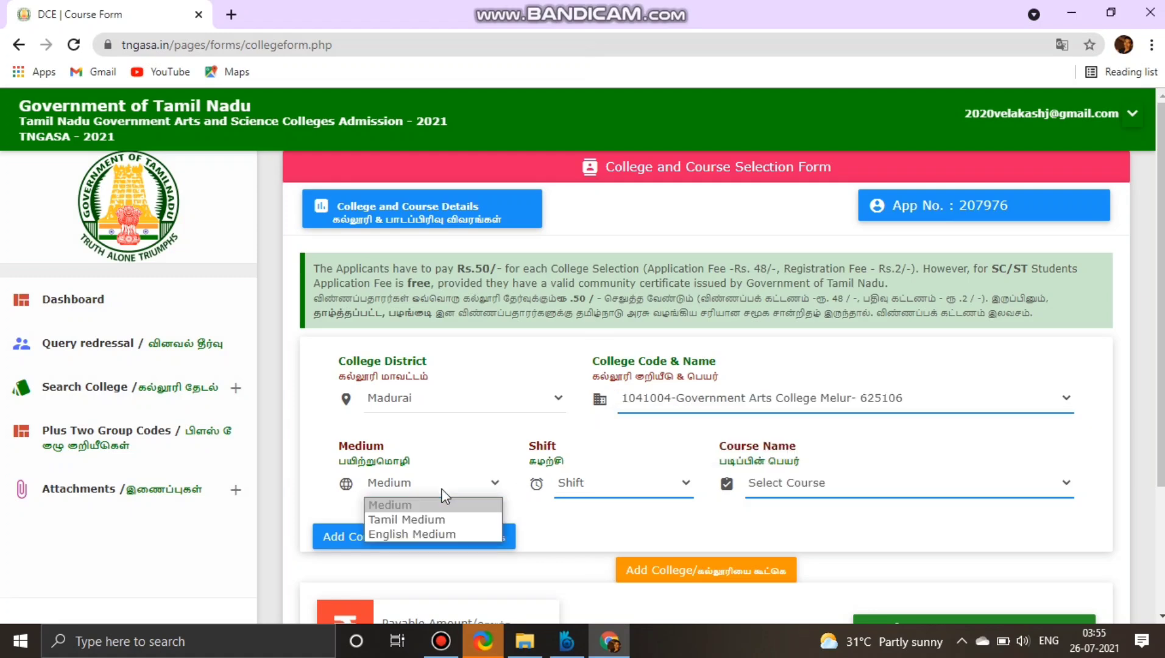
left_click(437, 536)
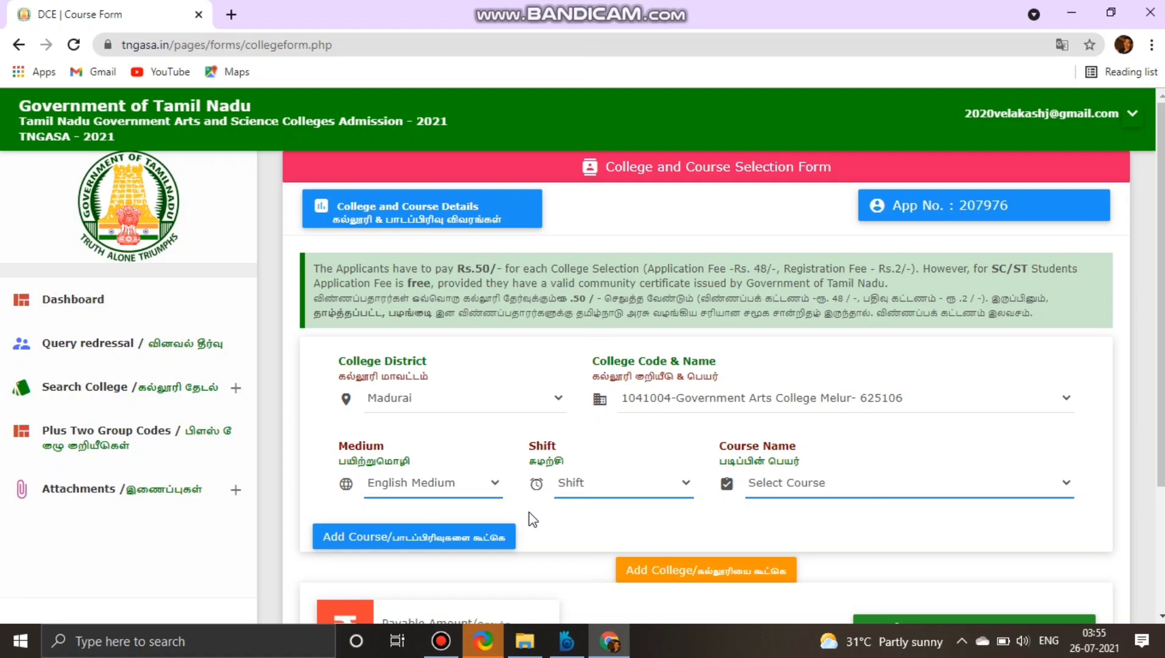
left_click(616, 487)
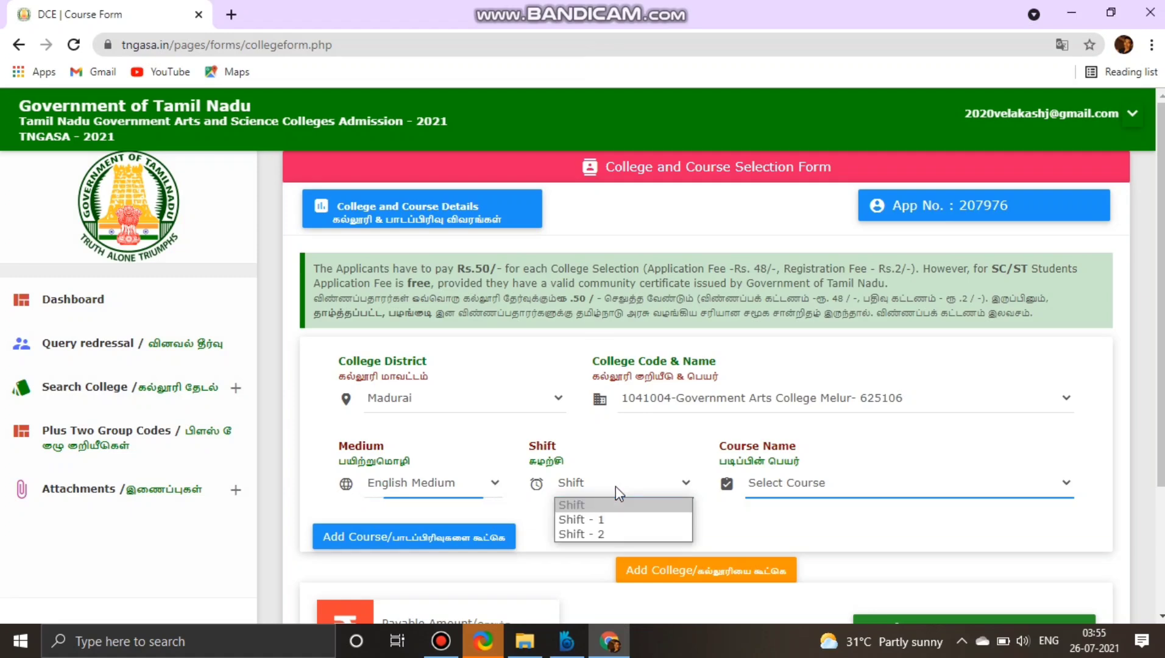
left_click(610, 519)
left_click(823, 488)
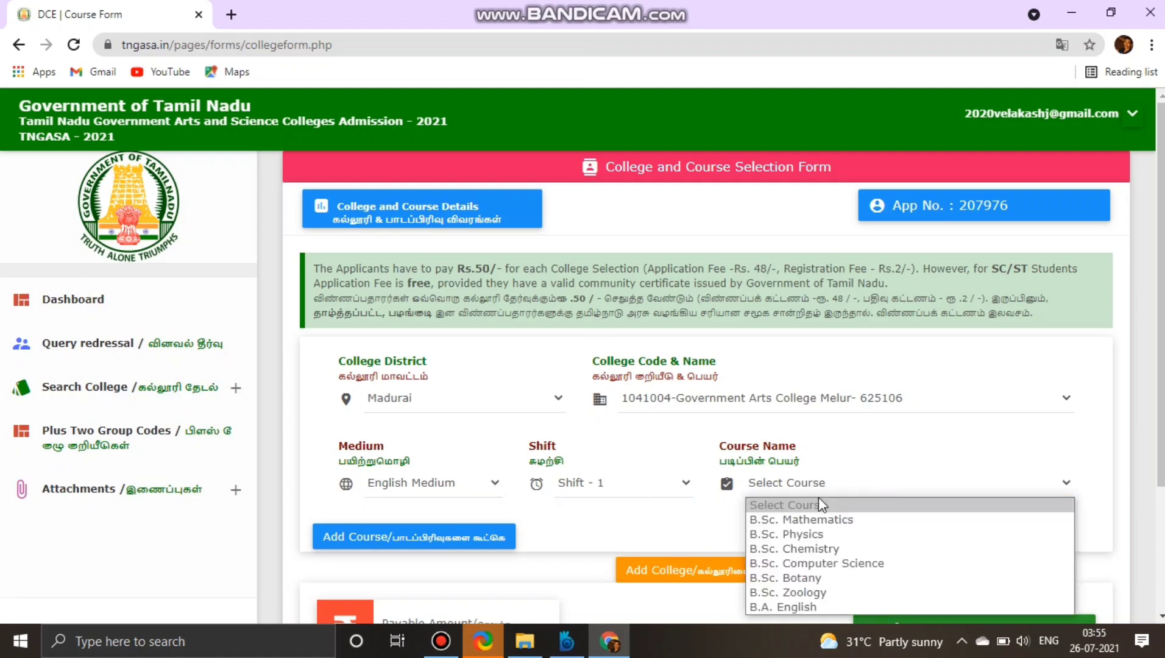
left_click(820, 546)
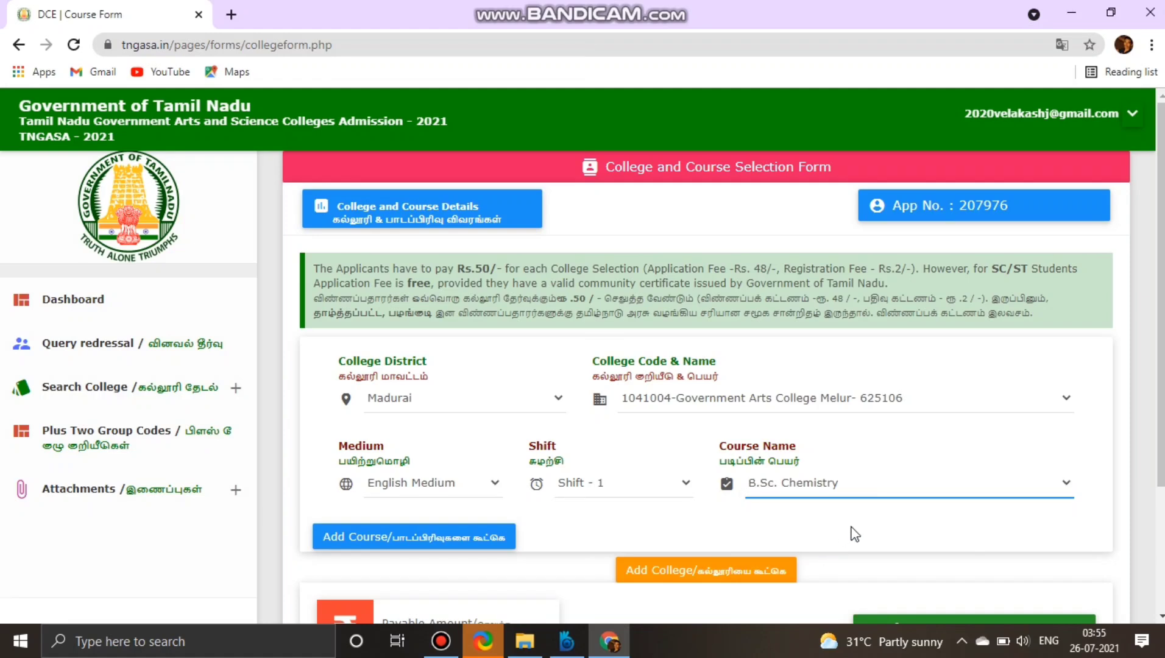
key("Down")
key("Down")
key("Up")
key("Up")
scroll(840, 476, "down", 3)
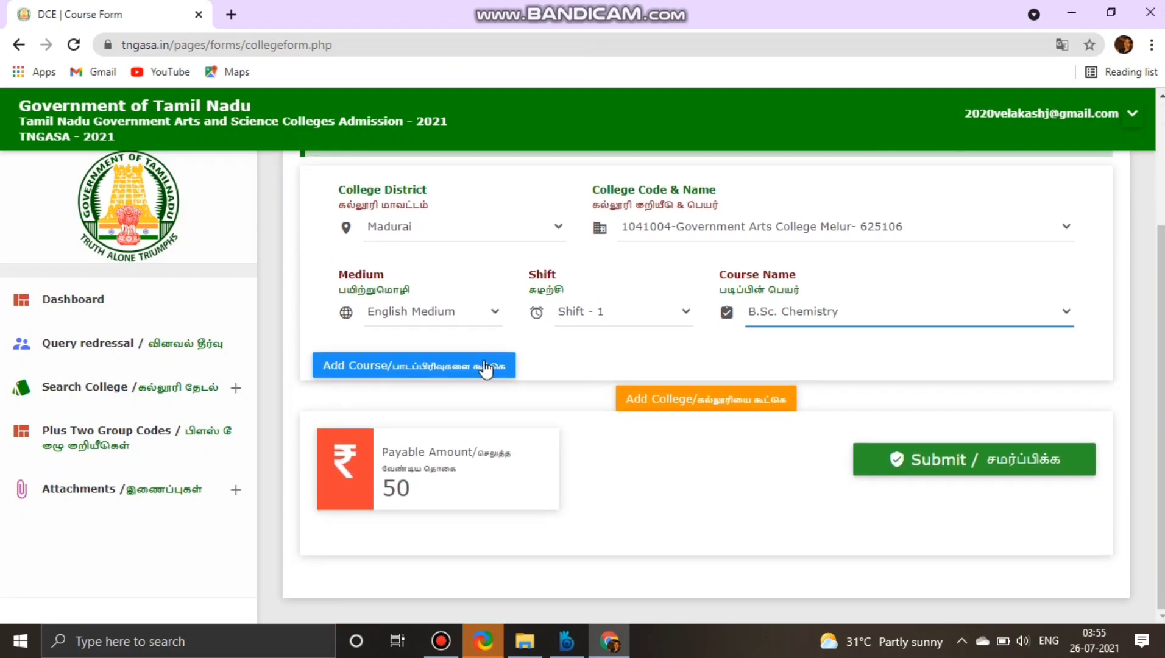
left_click(422, 367)
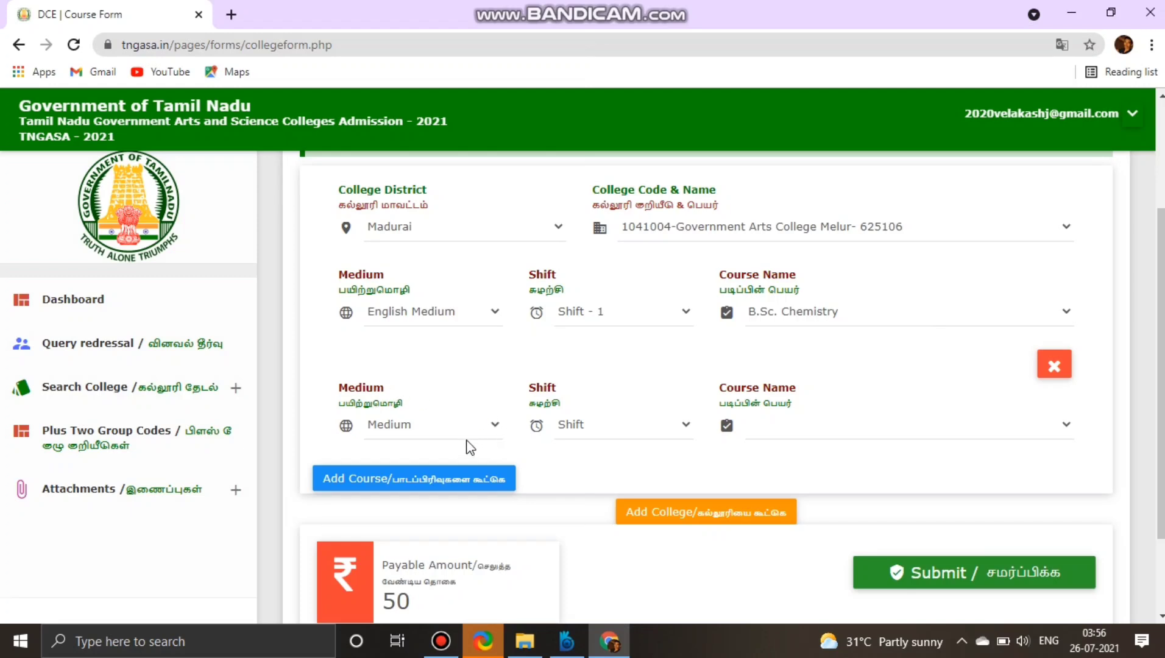
left_click(635, 510)
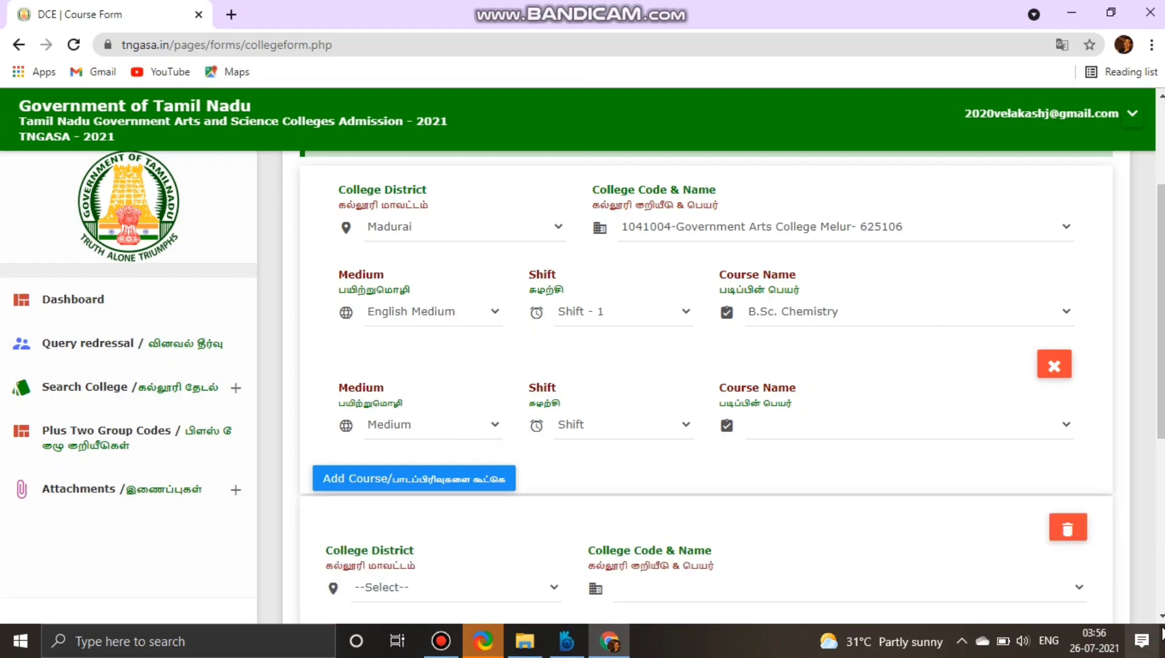
scroll(707, 384, "down", 3)
scroll(1022, 567, "down", 2)
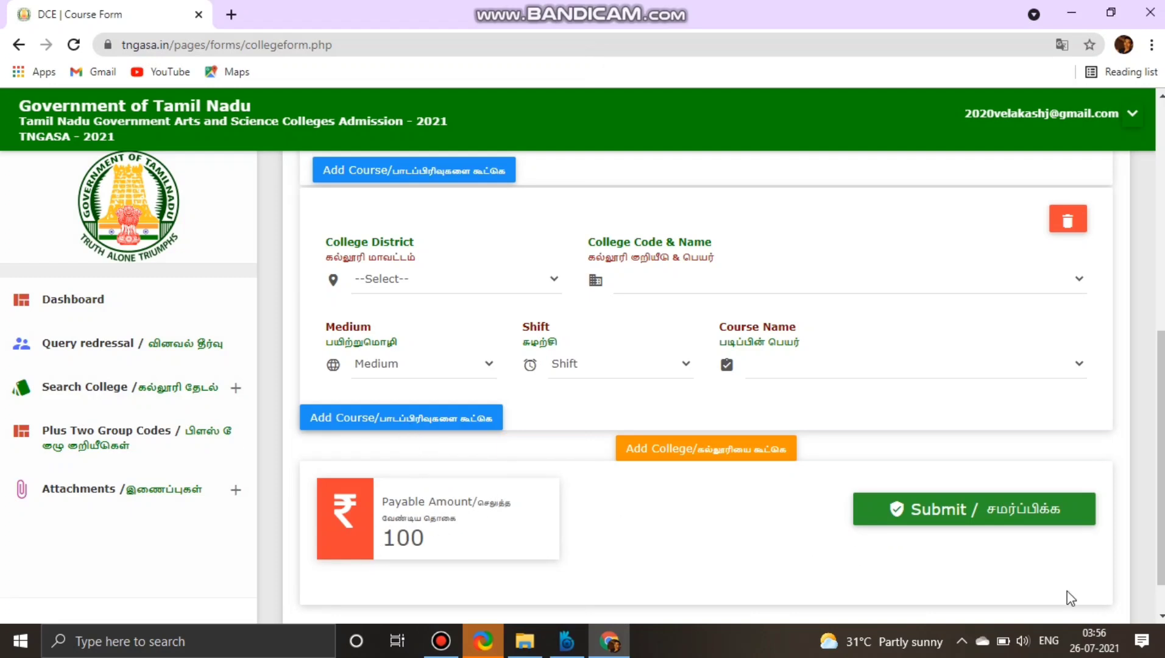
left_click(962, 518)
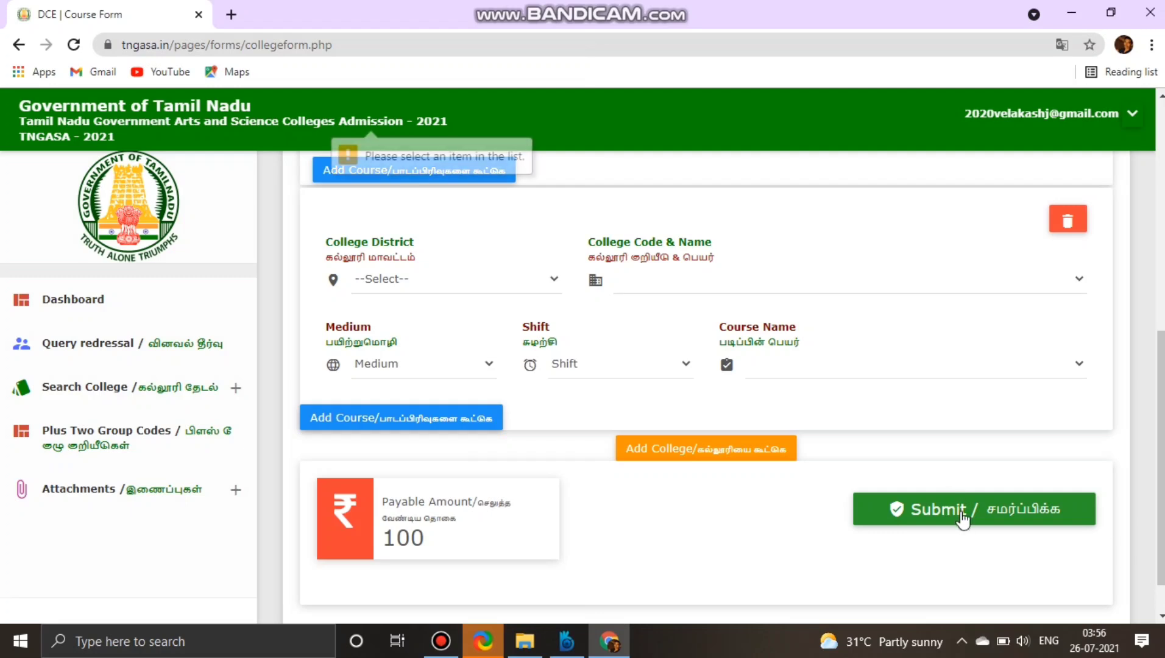
left_click(1070, 221)
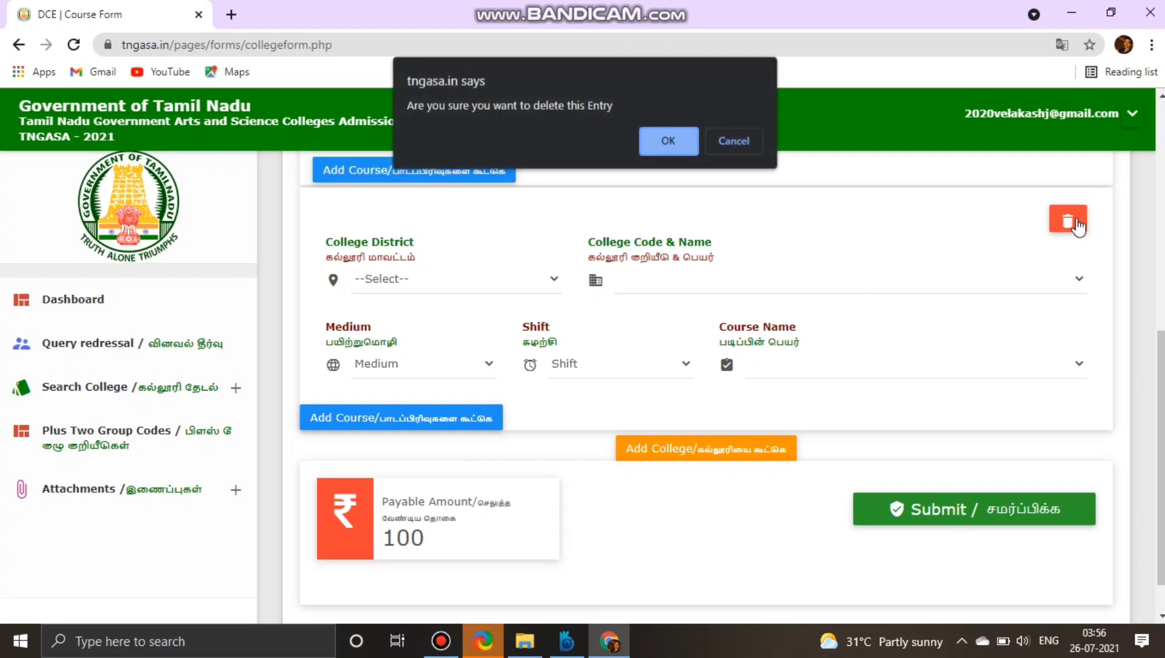
left_click(667, 154)
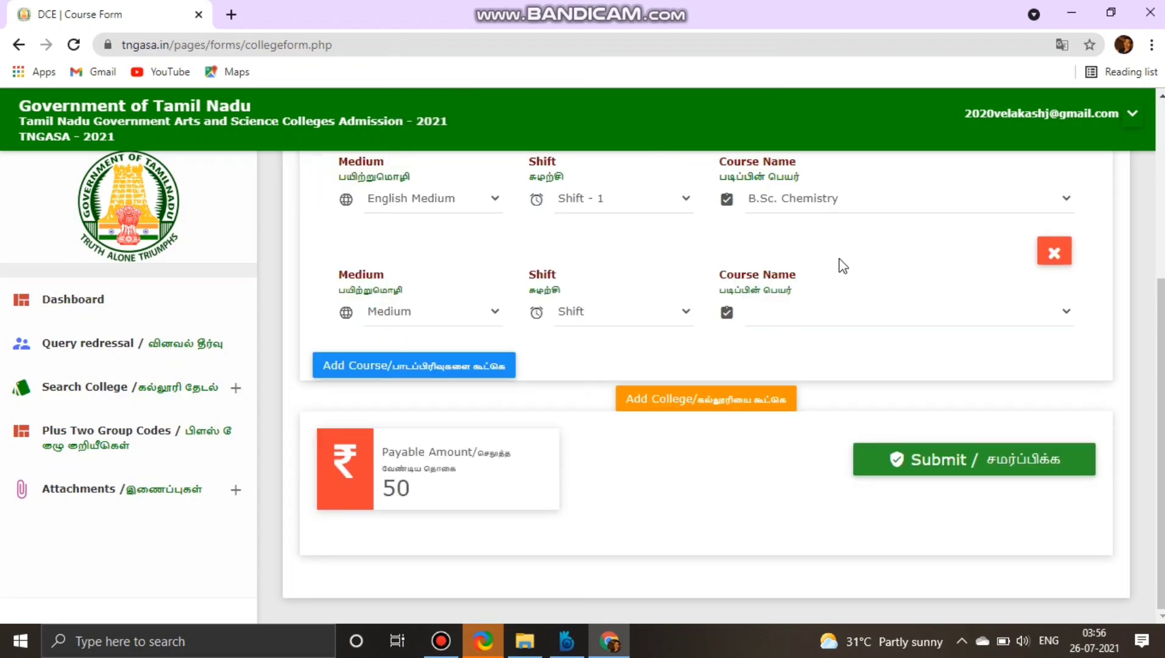
left_click(1064, 256)
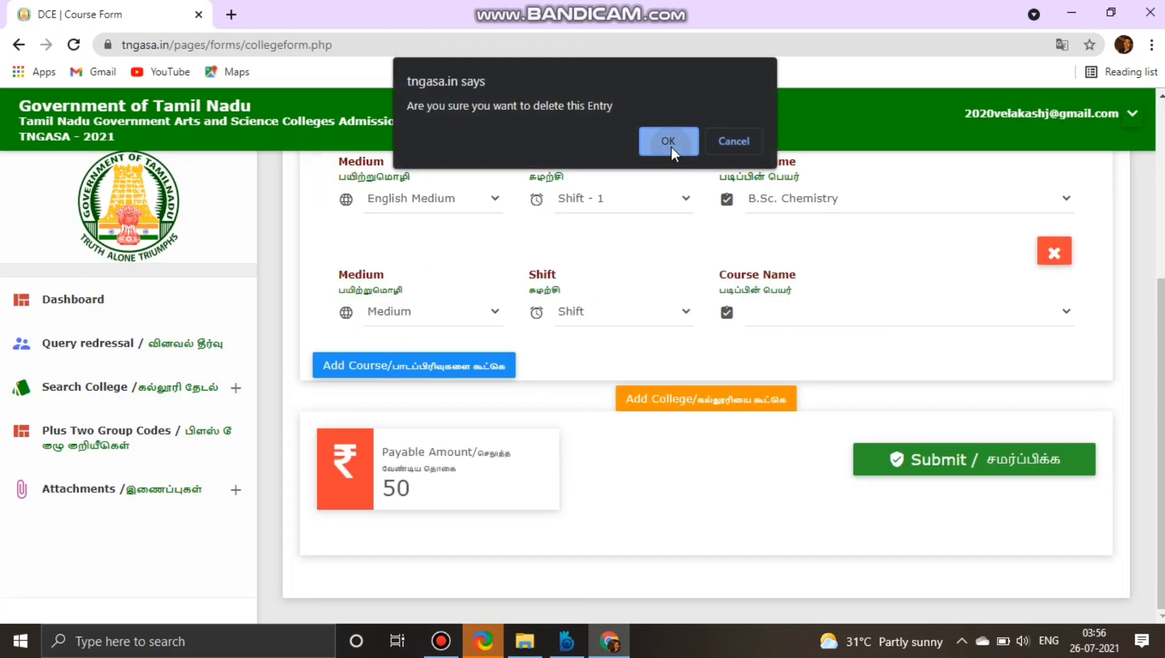
left_click(669, 142)
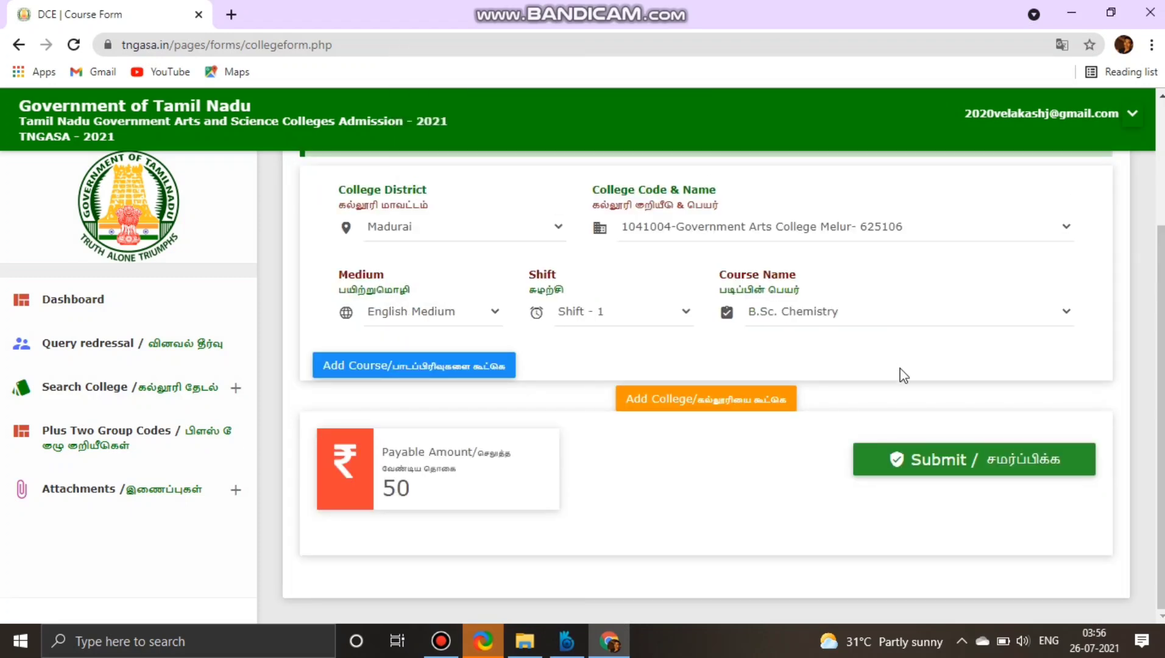
Step: Submit the college choice, return to the dashboard, and open the Payment page
left_click(900, 464)
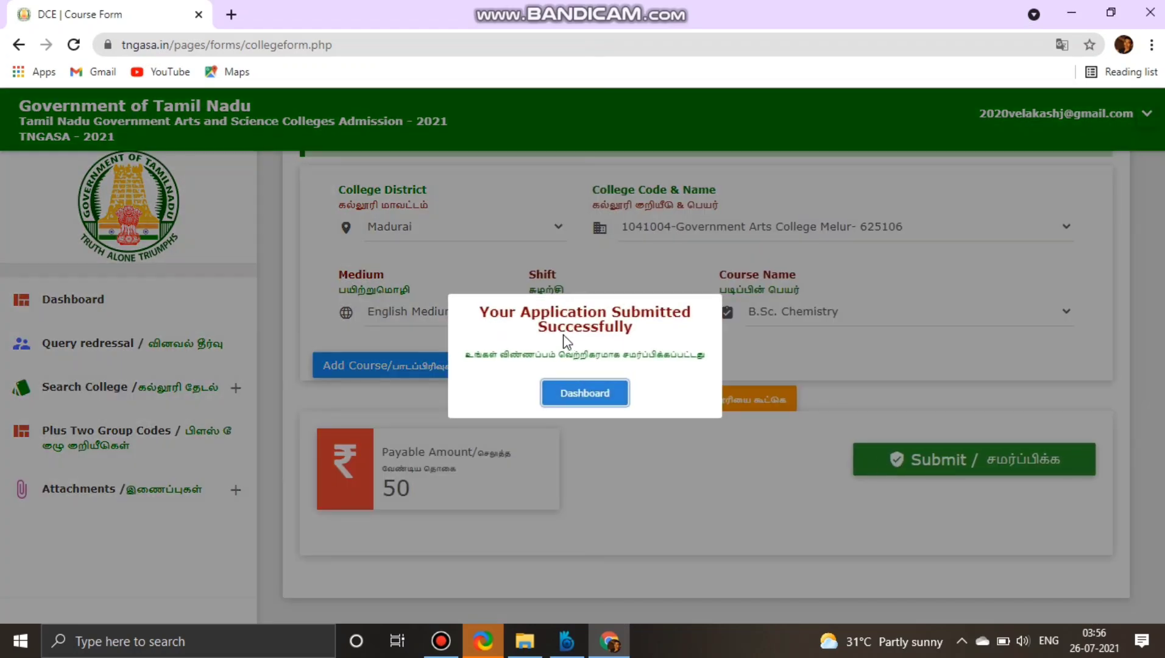
left_click(576, 396)
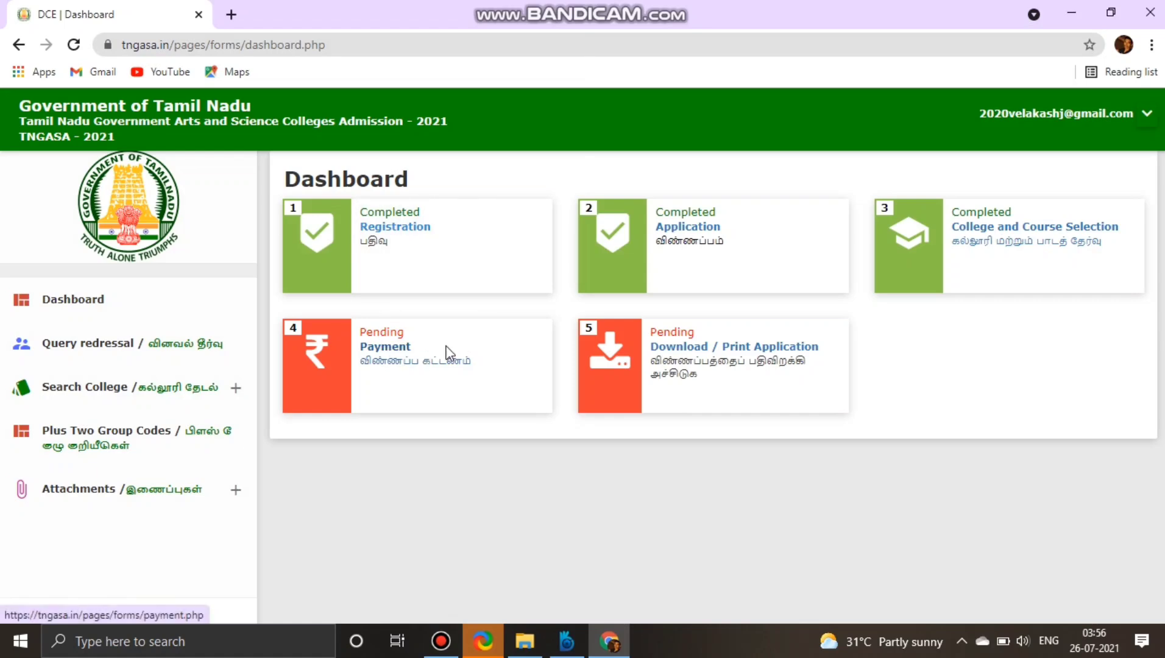
left_click(441, 373)
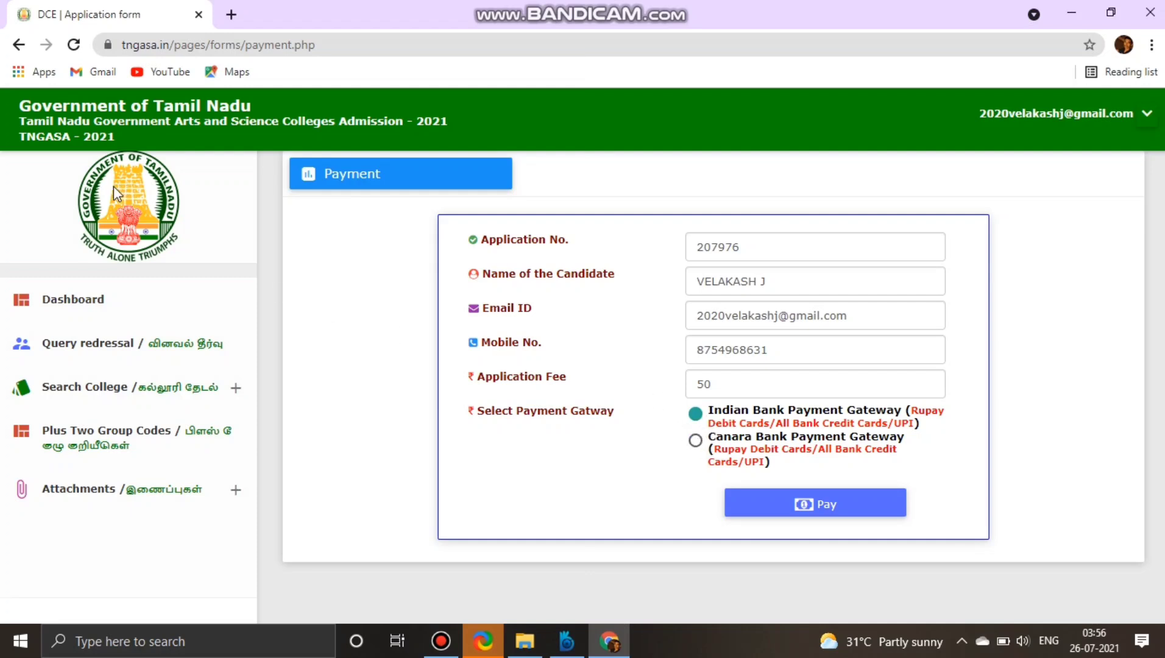
Step: Return to the TNGASA dashboard and expand the Attachments list in the sidebar
left_click(18, 45)
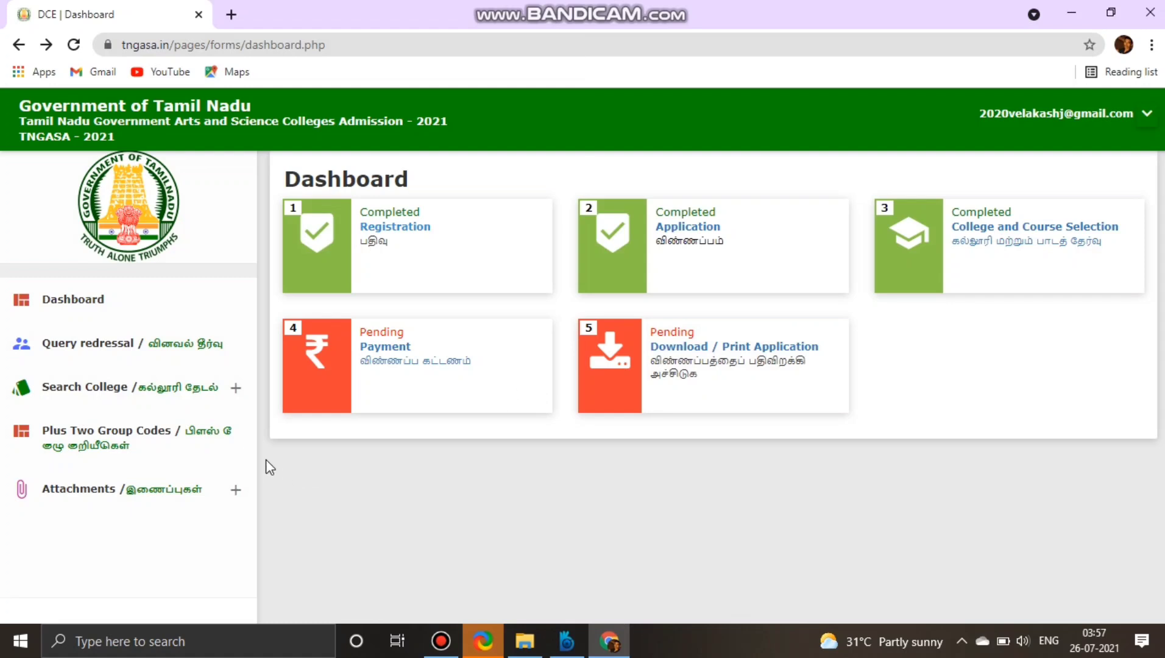
left_click(78, 489)
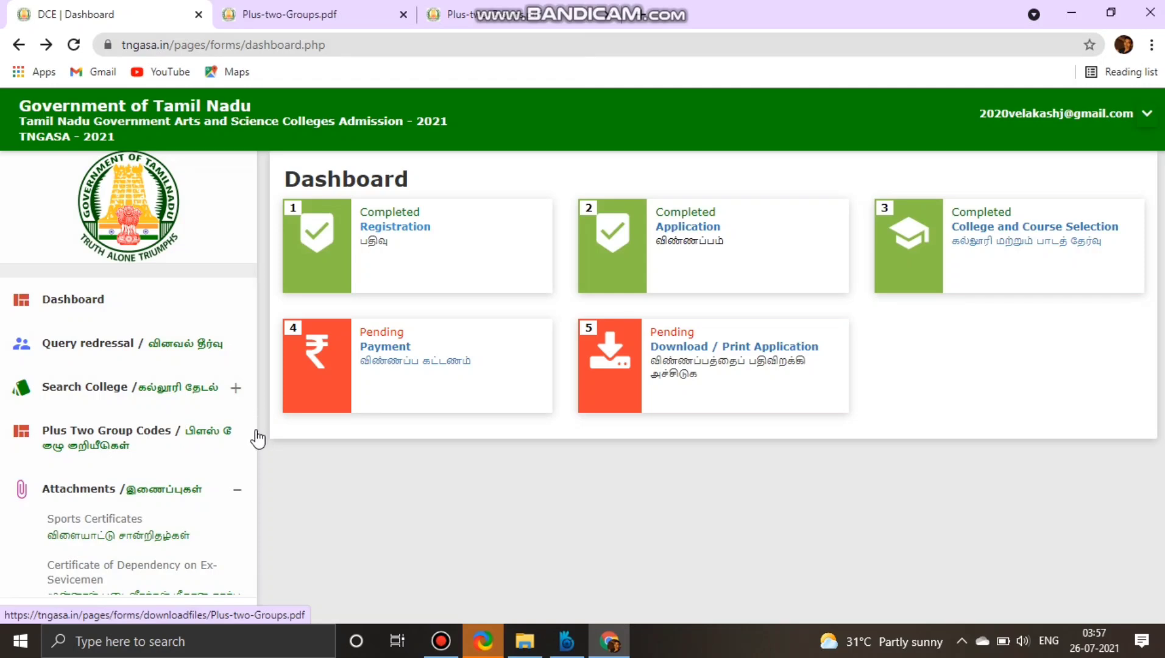
Step: Open the Plus Two Group Codes and other certificate PDFs from the Attachments submenu in new tabs
mouse_move(252, 434)
left_mouse_down()
mouse_move(254, 458)
mouse_move(305, 525)
left_mouse_up()
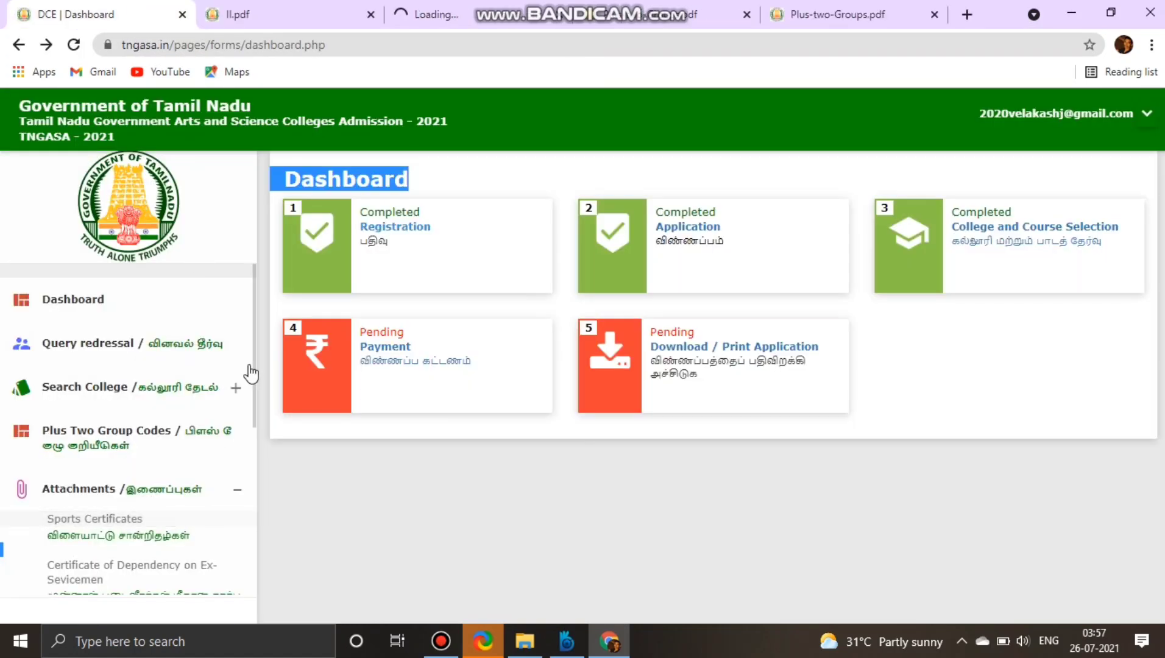
scroll(257, 381, "down", 2)
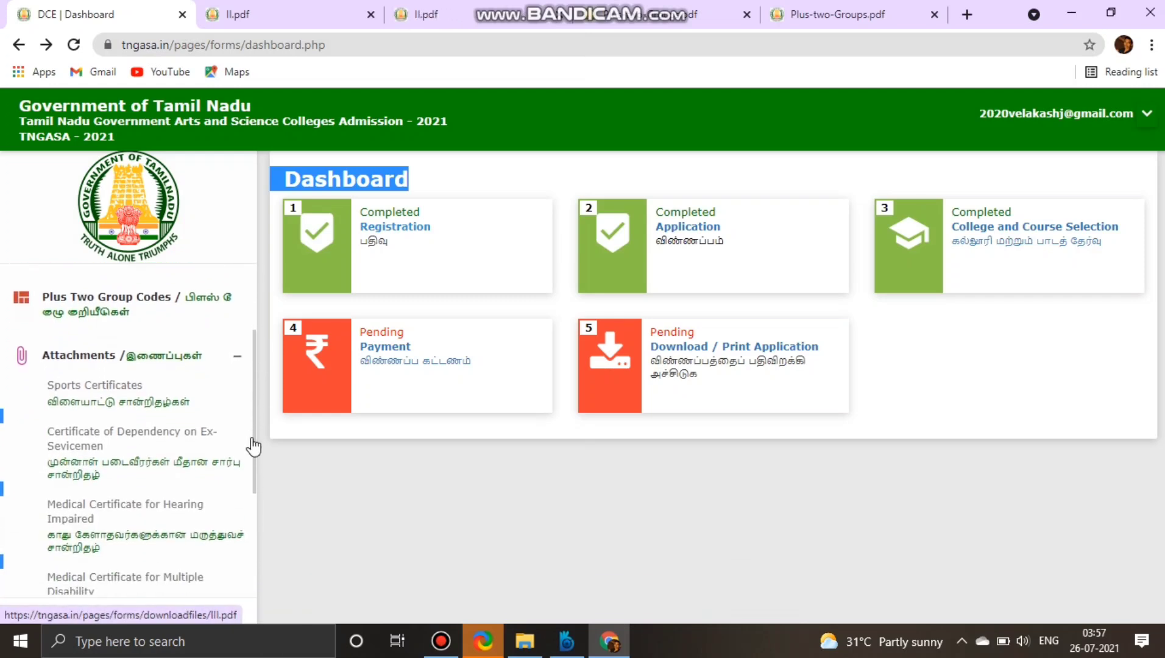
left_click_drag(254, 447, 253, 442)
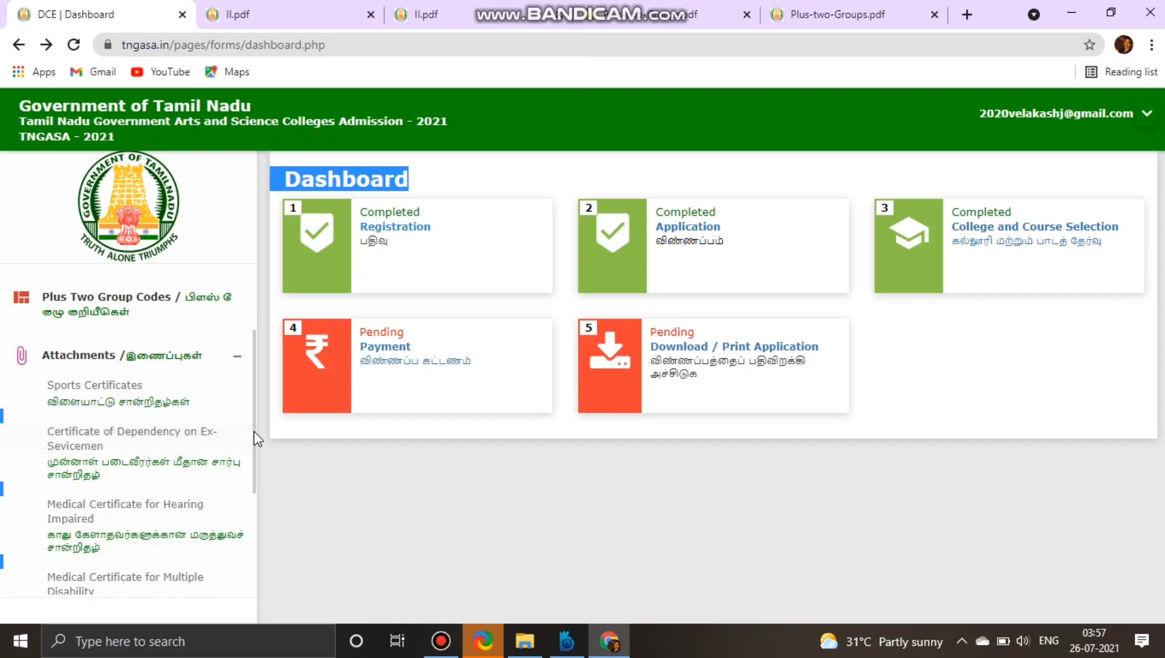
left_click_drag(255, 431, 256, 492)
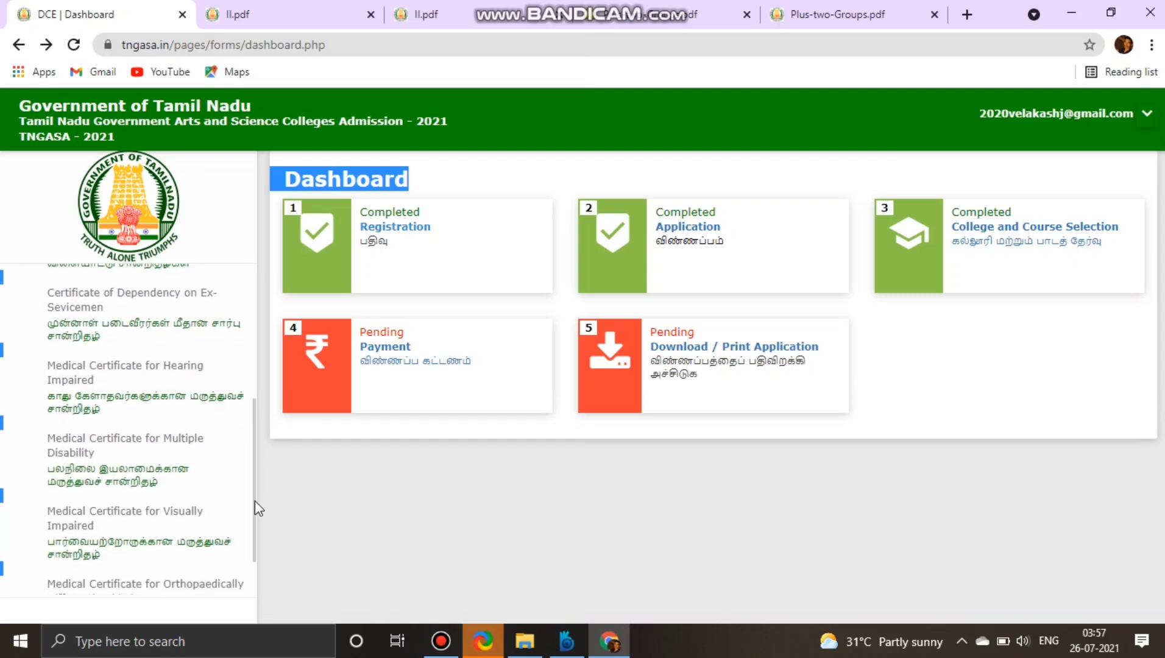
Step: Bring up the Bandicam recorder window over the TNGASA dashboard
scroll(255, 503, "down", 1)
scroll(256, 523, "down", 1)
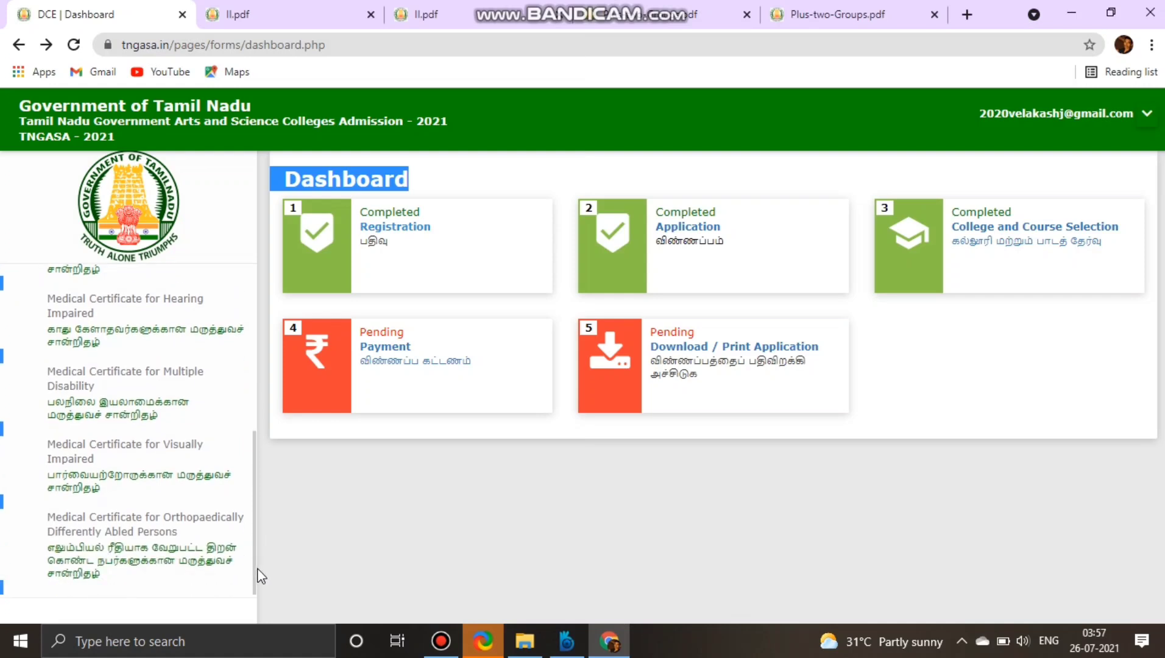
scroll(122, 390, "up", 5)
scroll(114, 427, "down", 2)
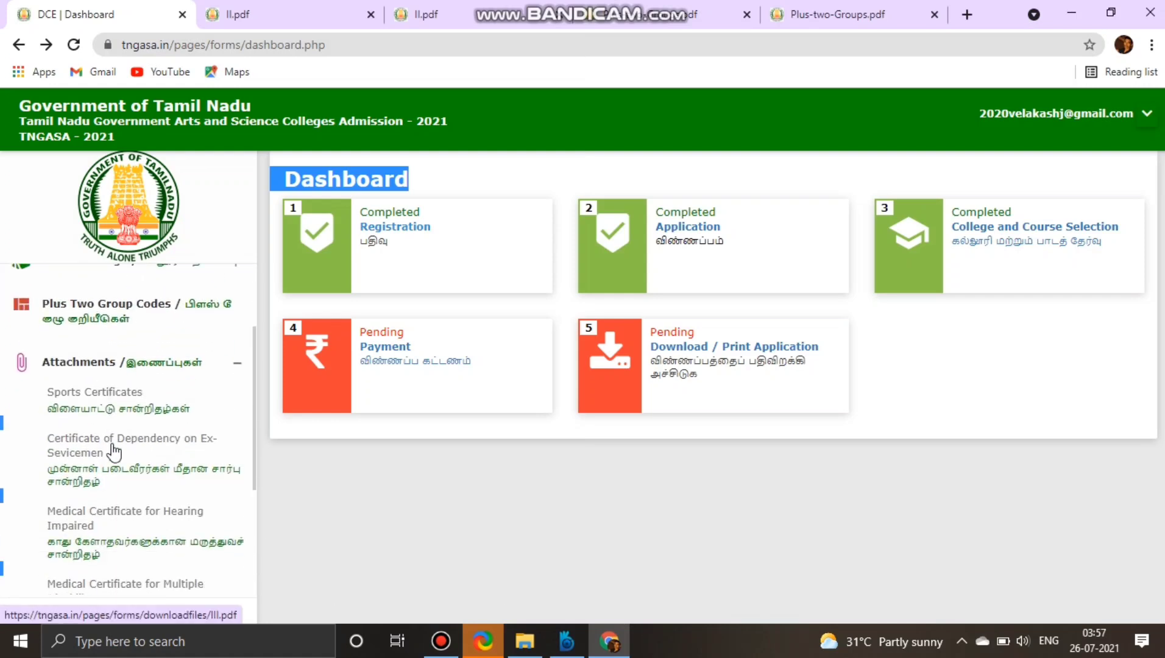
scroll(113, 452, "up", 2)
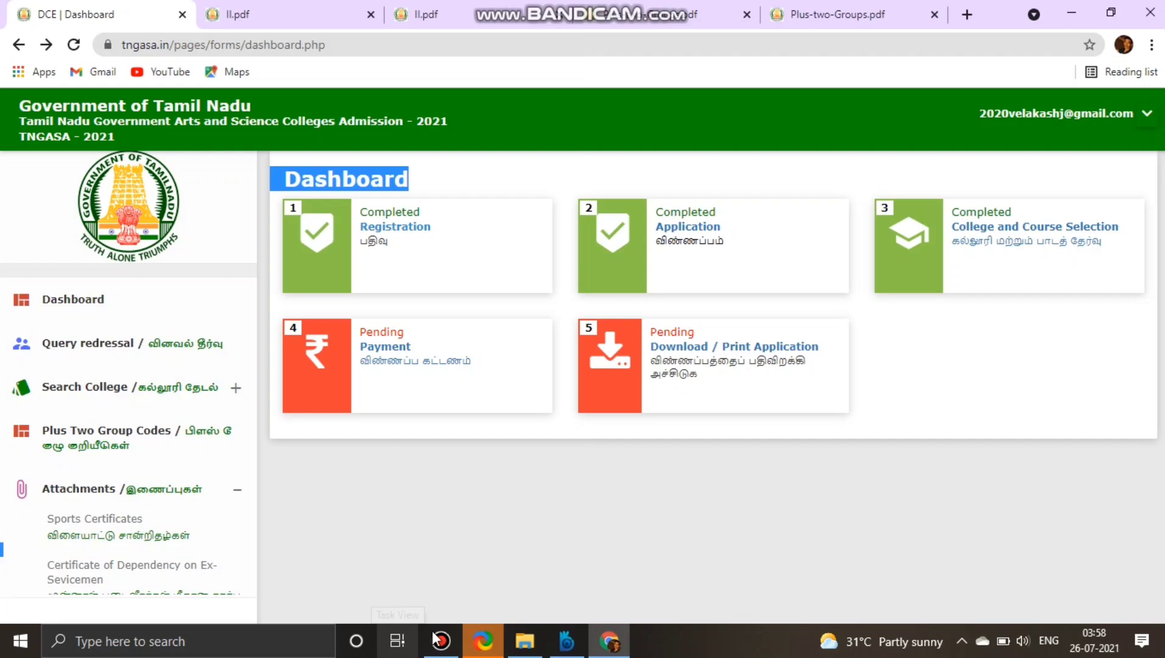
mouse_move(440, 642)
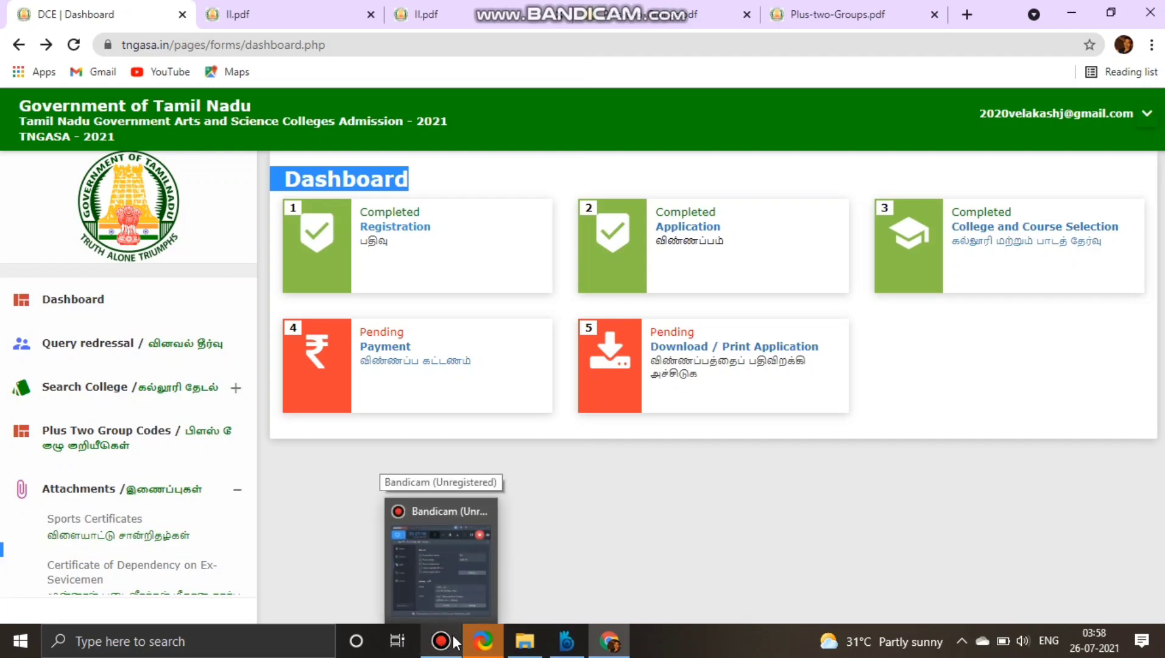
left_click(454, 643)
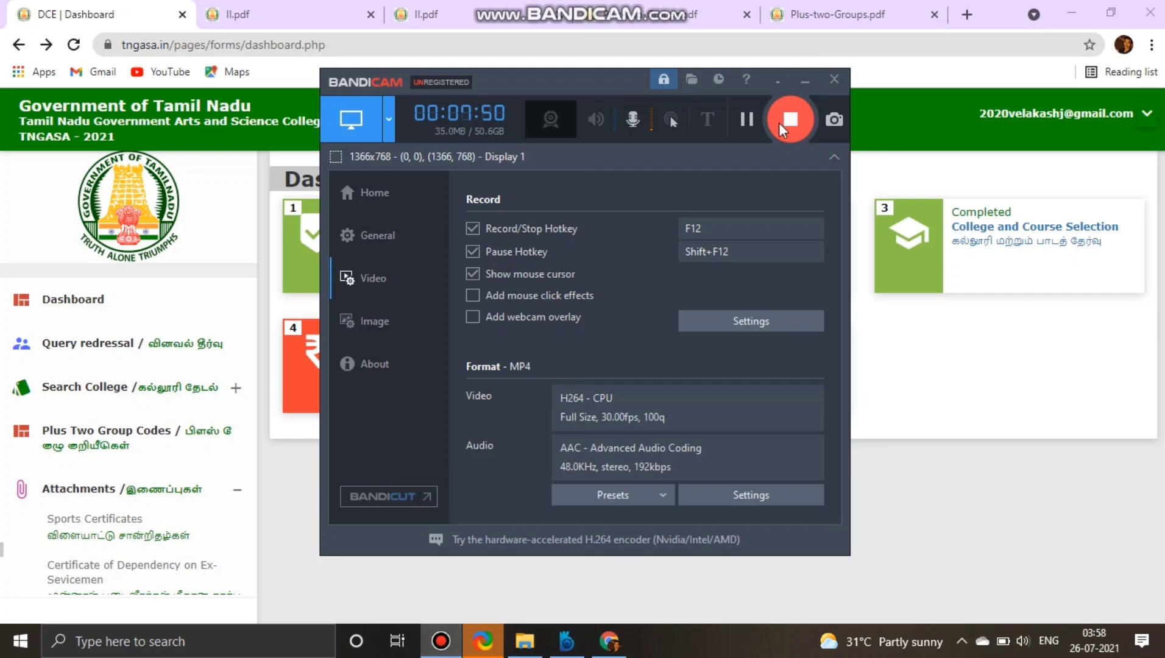